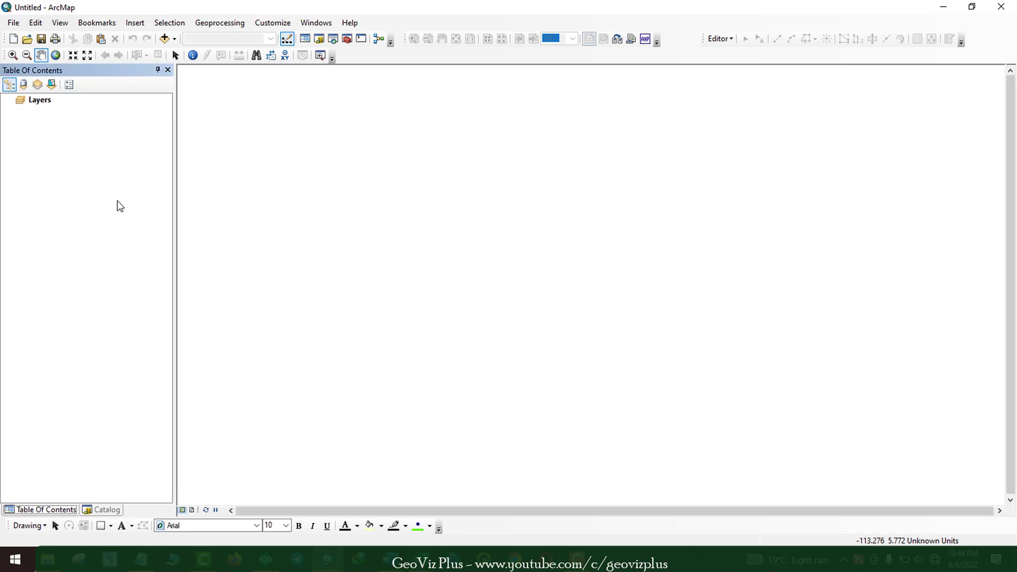
Add the AREA OF INTEREST - BASONA and DTM layers to the map
click(166, 42)
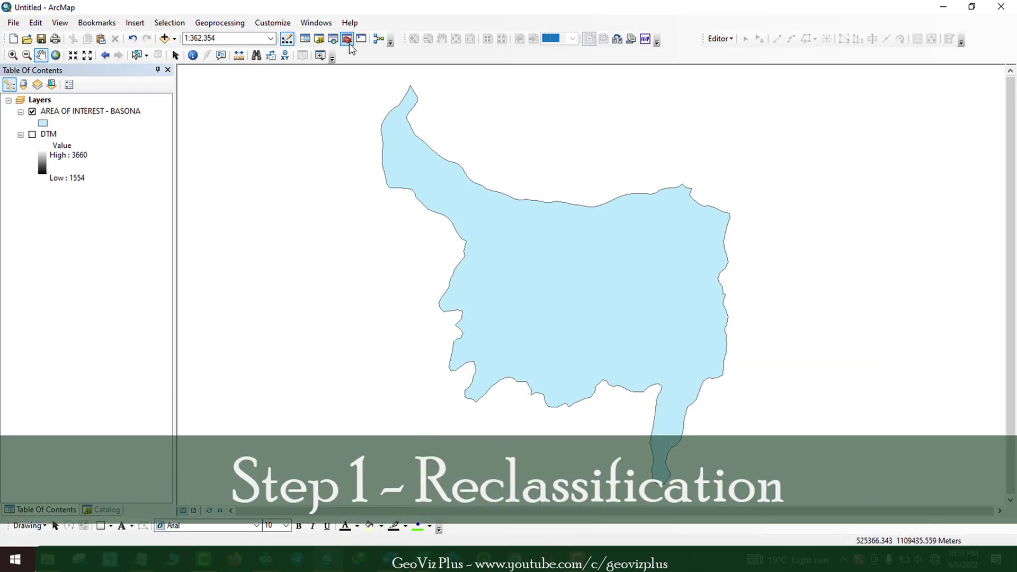
Open the Spatial Analyst Reclassify tool and set DTM as the input raster
click(348, 41)
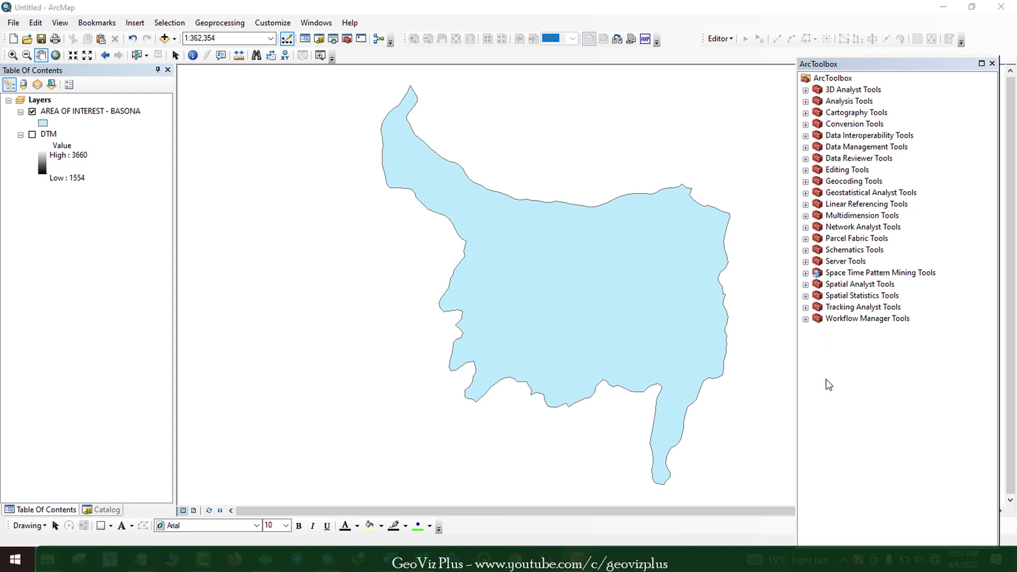
click(806, 284)
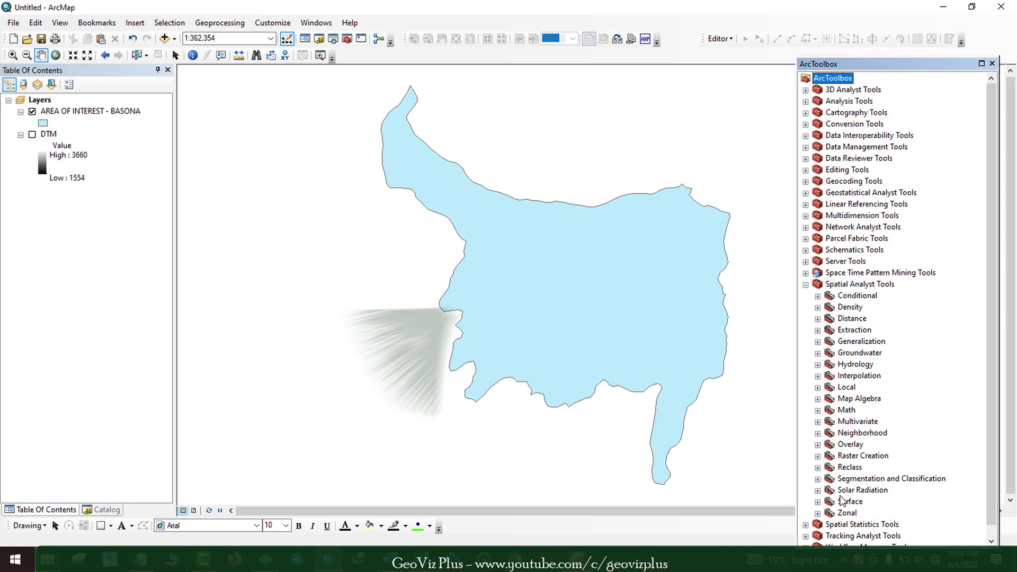
double_click(860, 515)
double_click(859, 514)
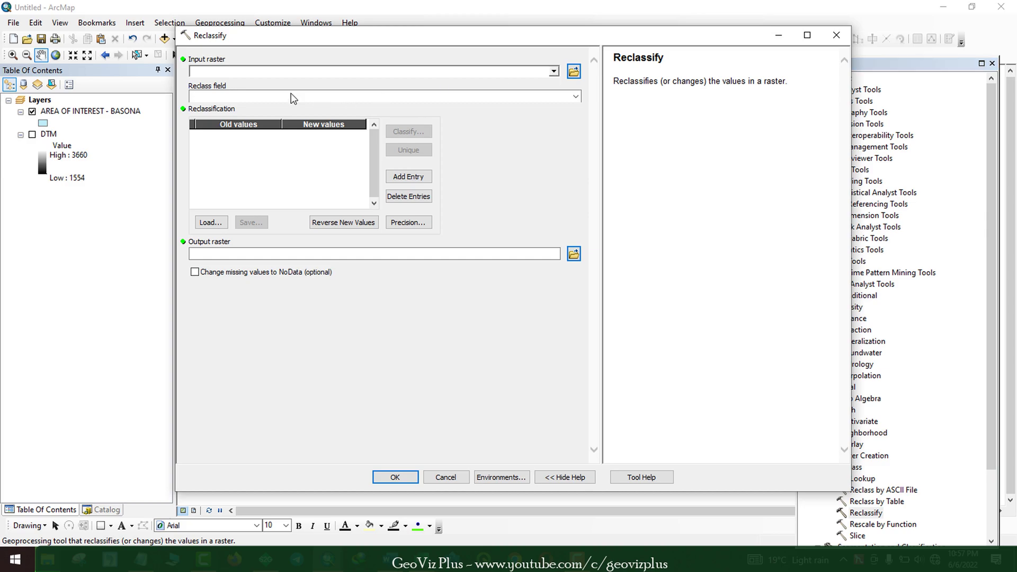
click(230, 72)
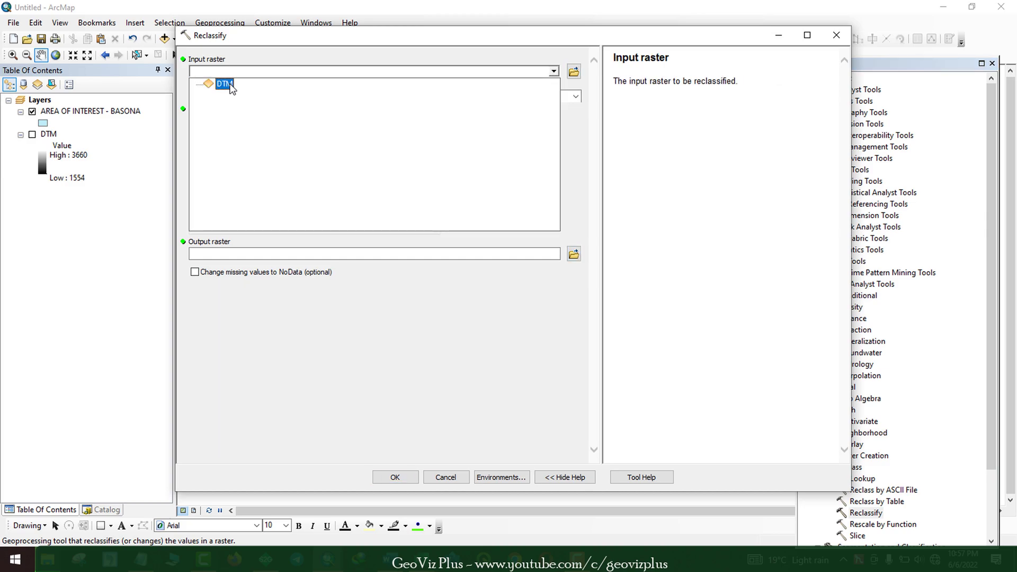
click(230, 87)
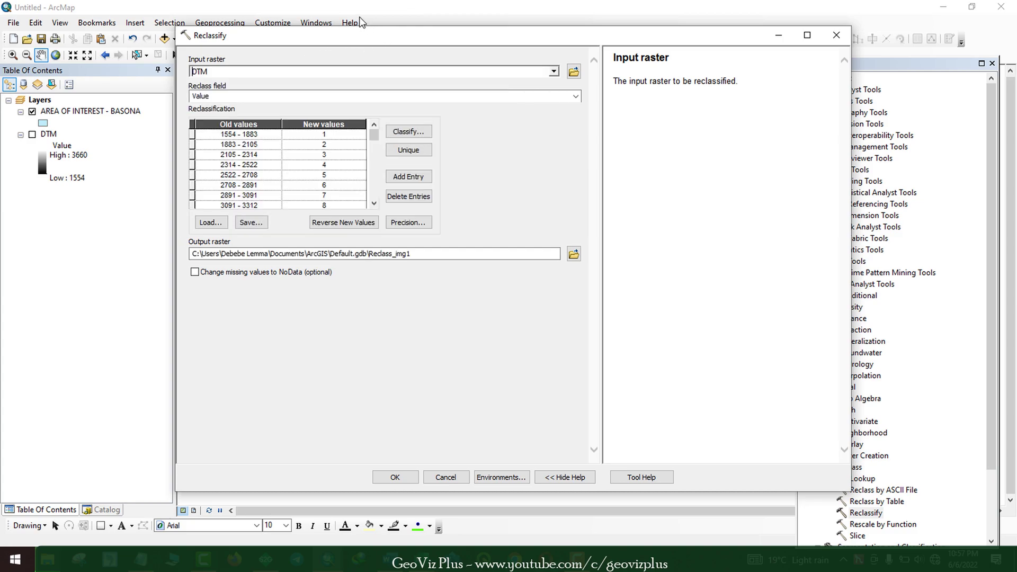
drag(463, 468, 434, 453)
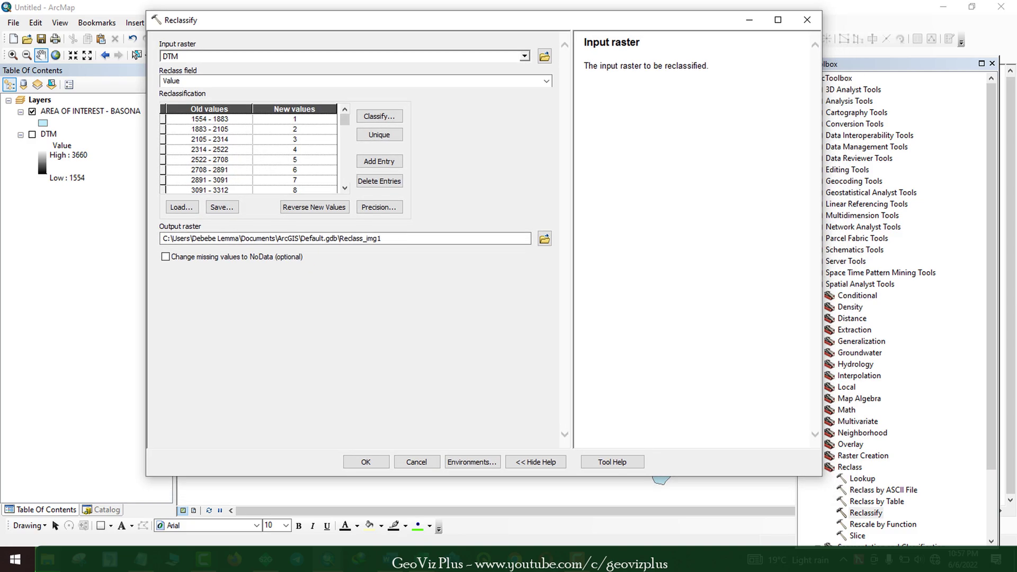
Consult the elevation ranges in the Word criteria table, and classify the DTM into 5 classes with a first break value of 2267
click(390, 559)
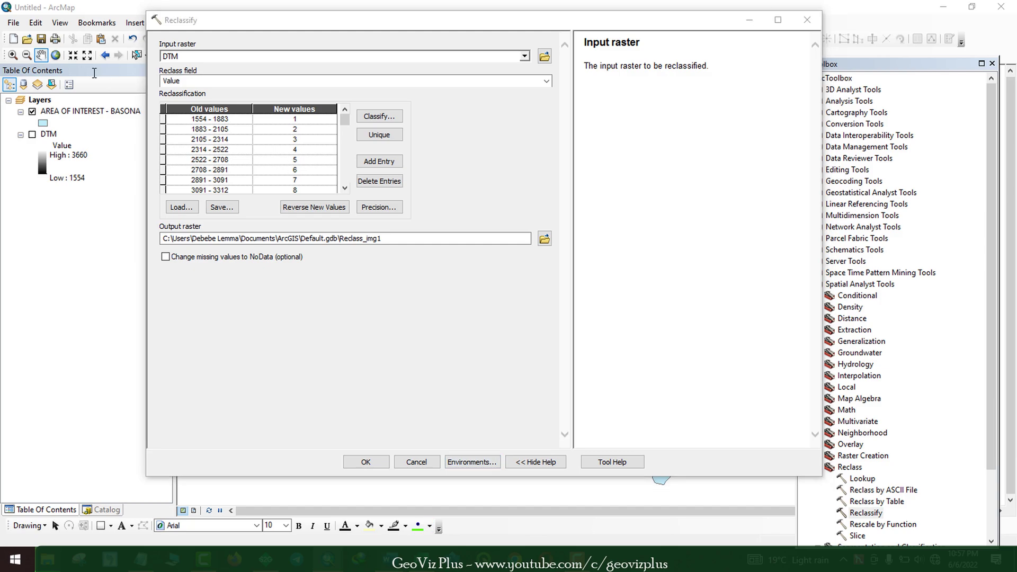
click(473, 527)
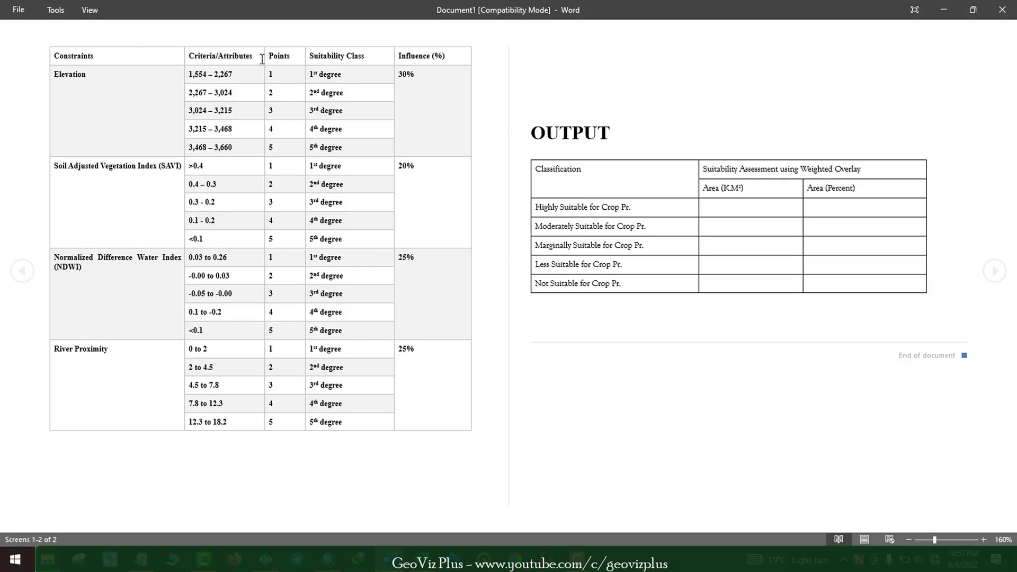
click(186, 77)
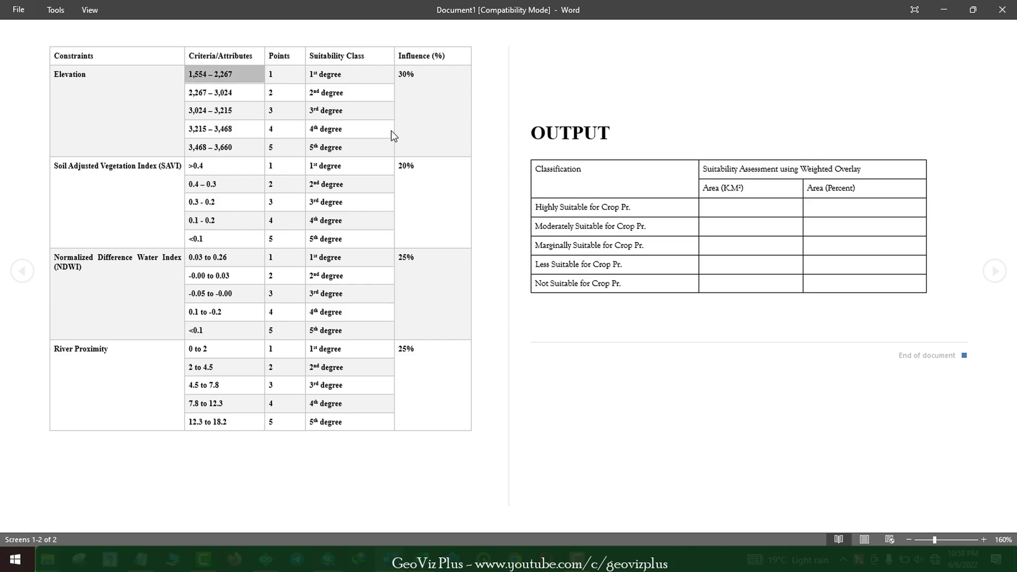
key(alt+Tab)
click(383, 117)
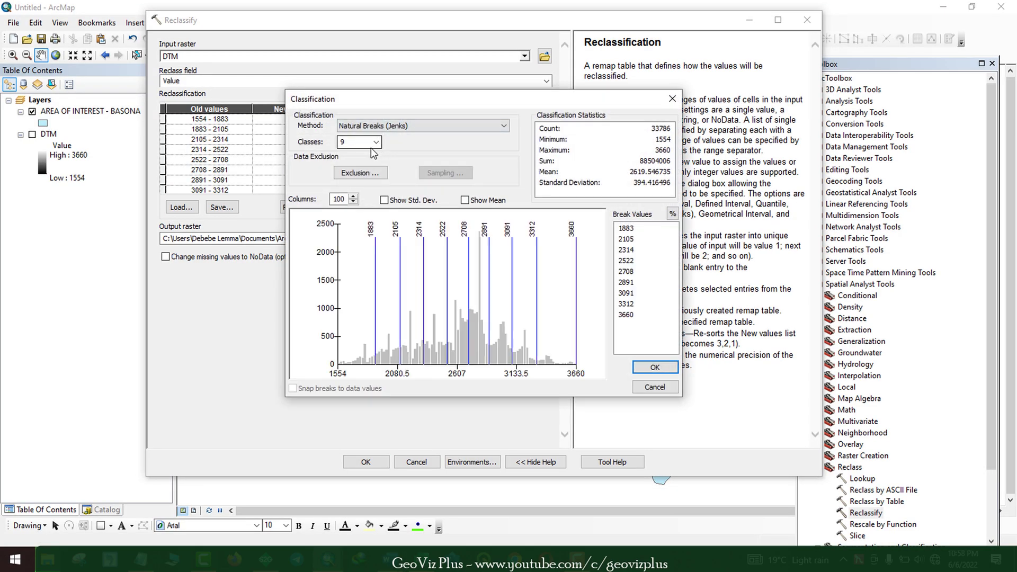
click(376, 142)
click(377, 183)
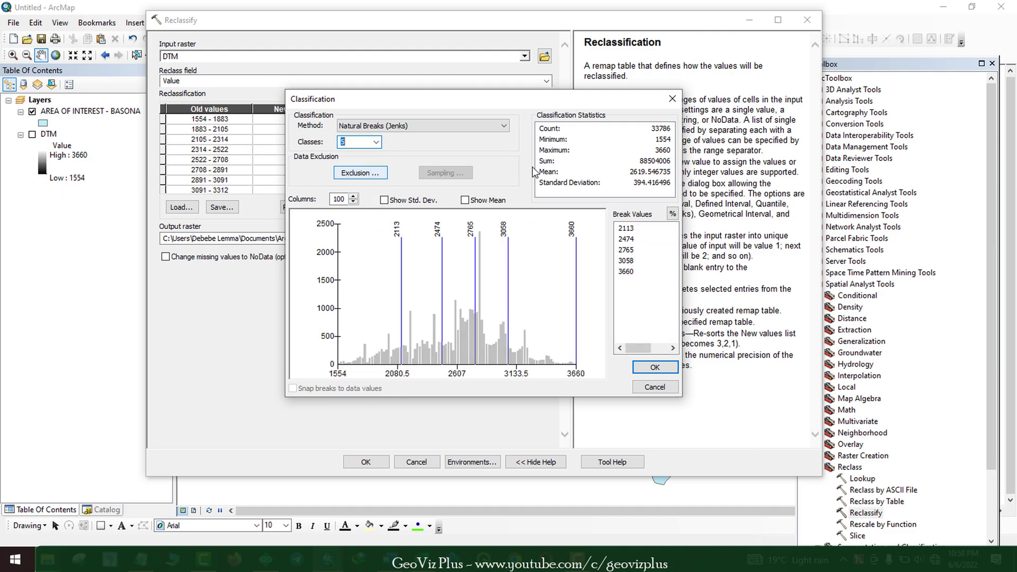
click(638, 228)
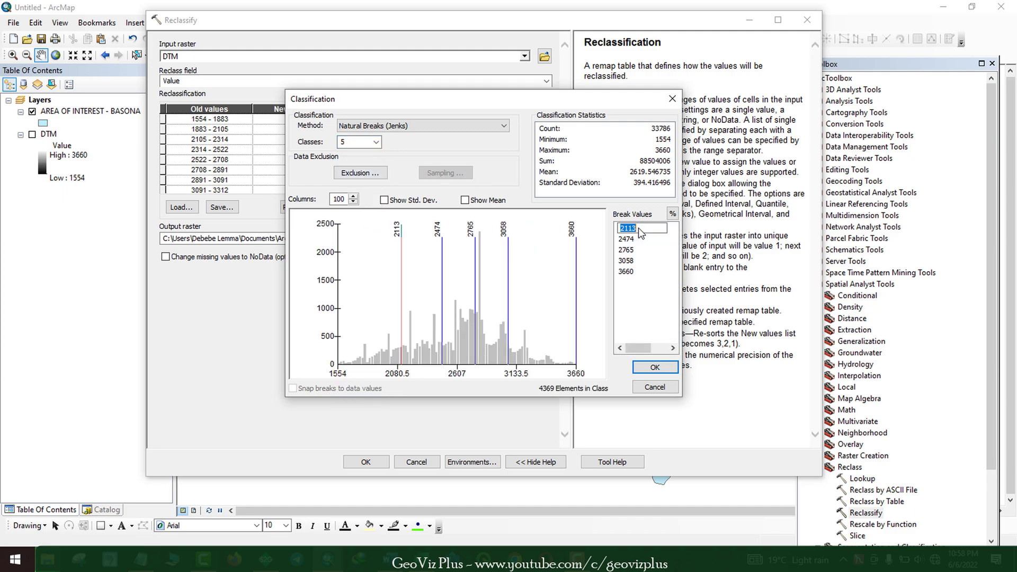
text(2267)
Copy 3,024 from the second elevation range in the Word table and use it as the second break value
click(390, 559)
double_click(217, 94)
key(ctrl+c)
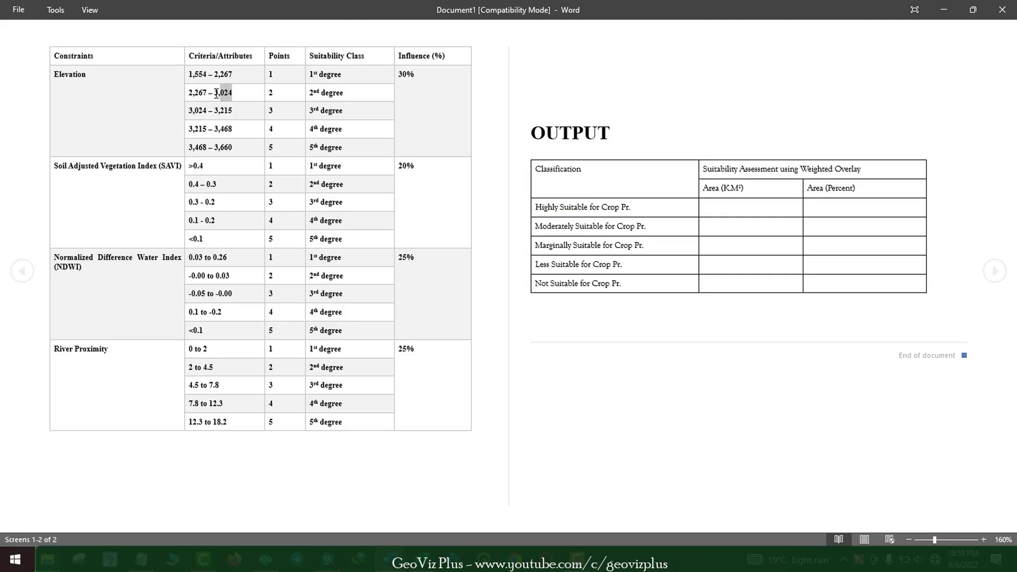
key(alt+Tab)
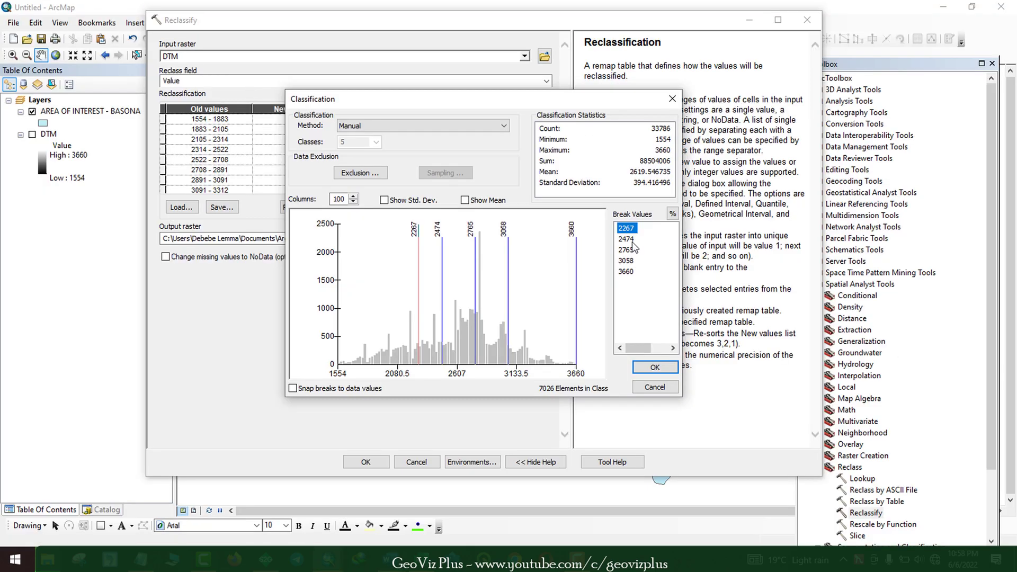
double_click(631, 241)
key(ctrl+v)
Copy 3,215 from the third elevation range in the Word table and use it as the third break value
click(390, 560)
drag(232, 110, 214, 110)
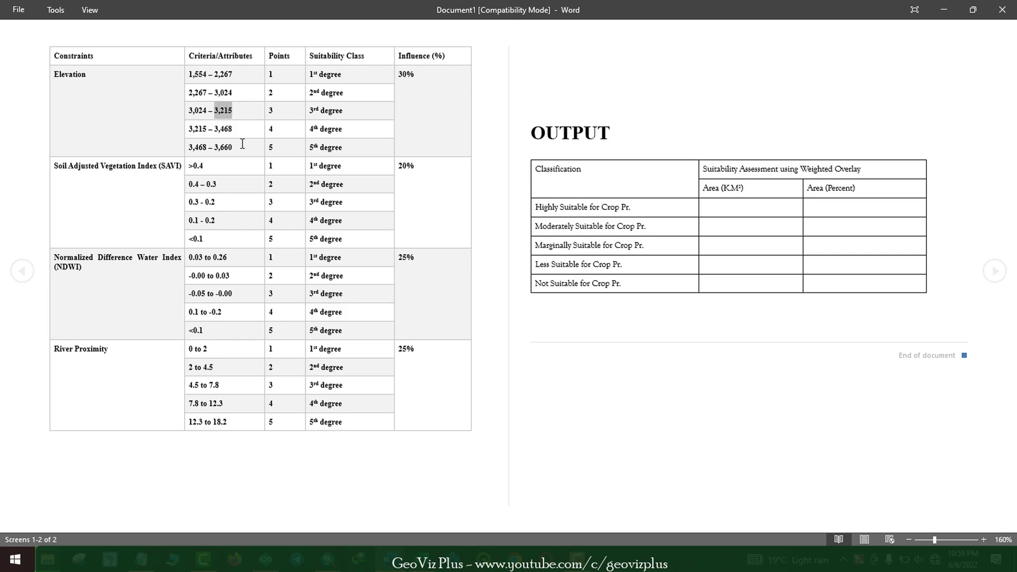
key(ctrl+c)
key(alt+Tab)
double_click(633, 249)
key(ctrl+v)
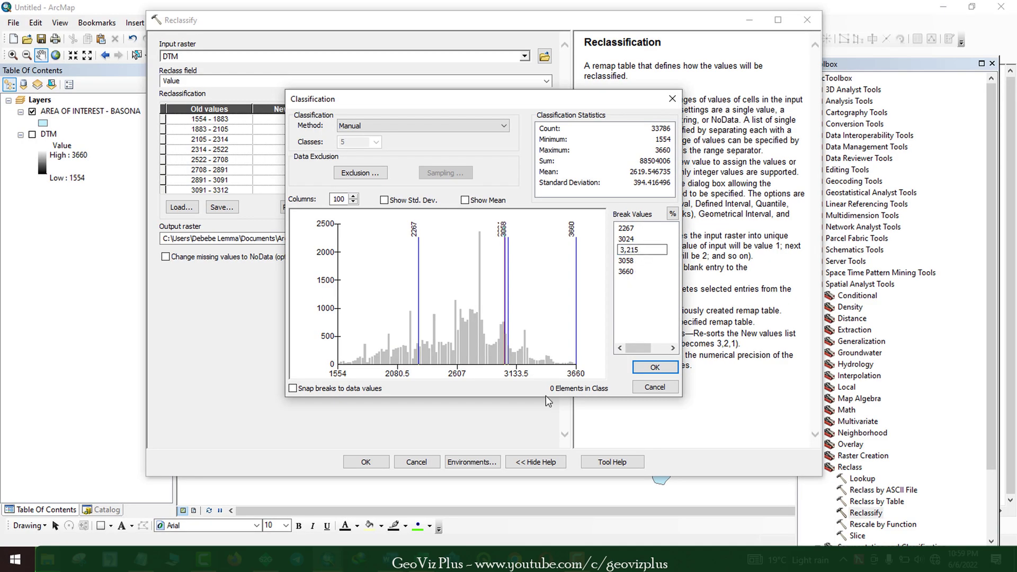
key(Return)
Set the fourth break value to 3468 from the Word elevation table and apply the classification
click(391, 559)
drag(232, 130, 223, 130)
key(shift+Left)
key(shift+Left)
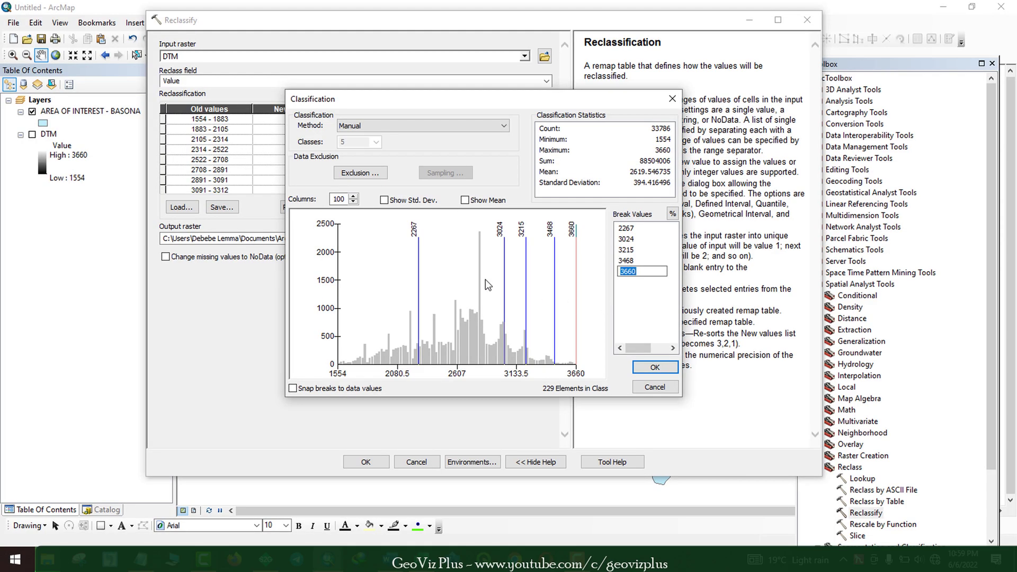
click(369, 261)
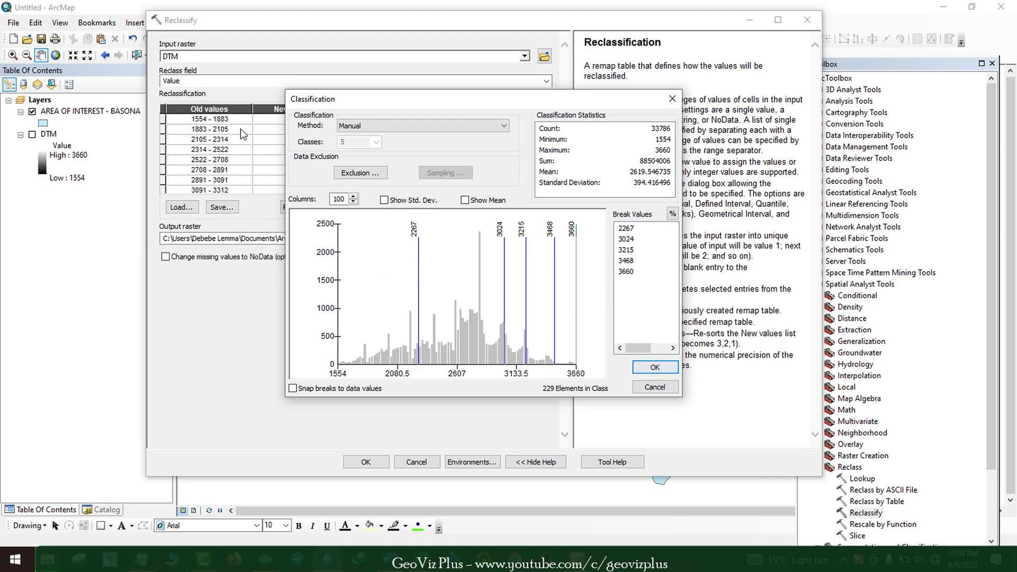
key(Return)
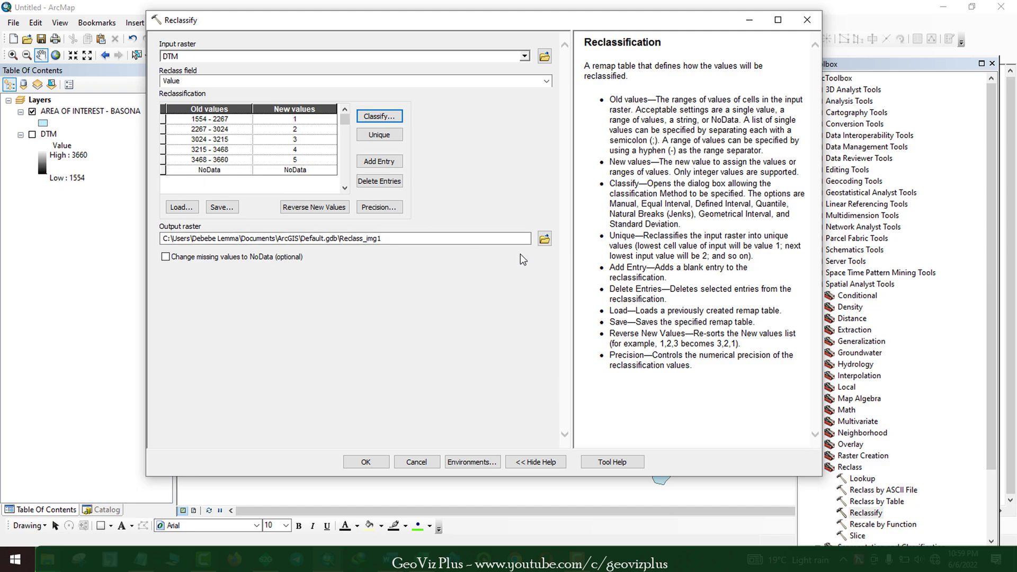
Set the output raster to ELEVATION_RECLASSIFIED in the TEMP folder of the GIS workspace
click(544, 239)
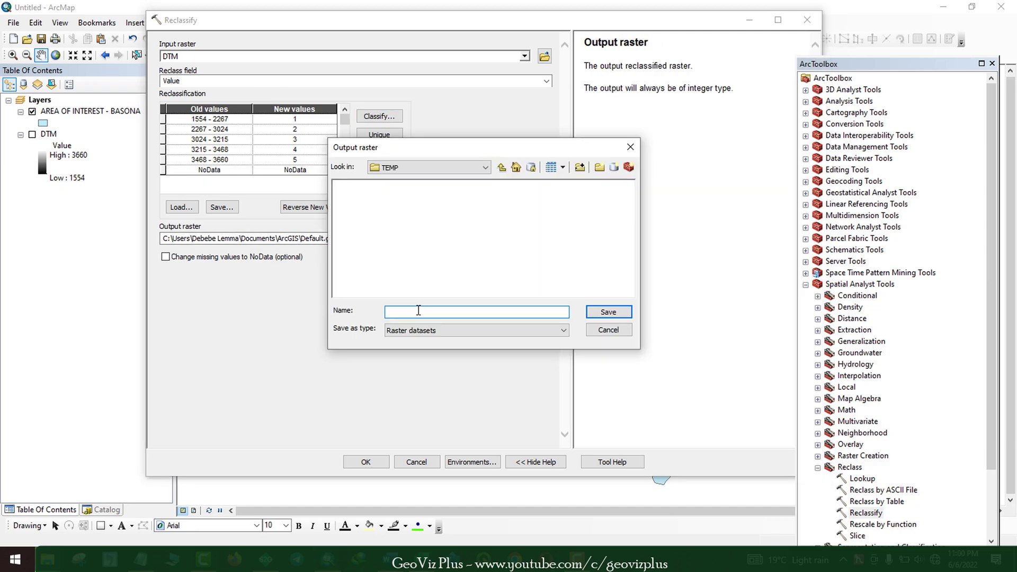
text(ELEVATION_RECLASSIFIED)
key(Return)
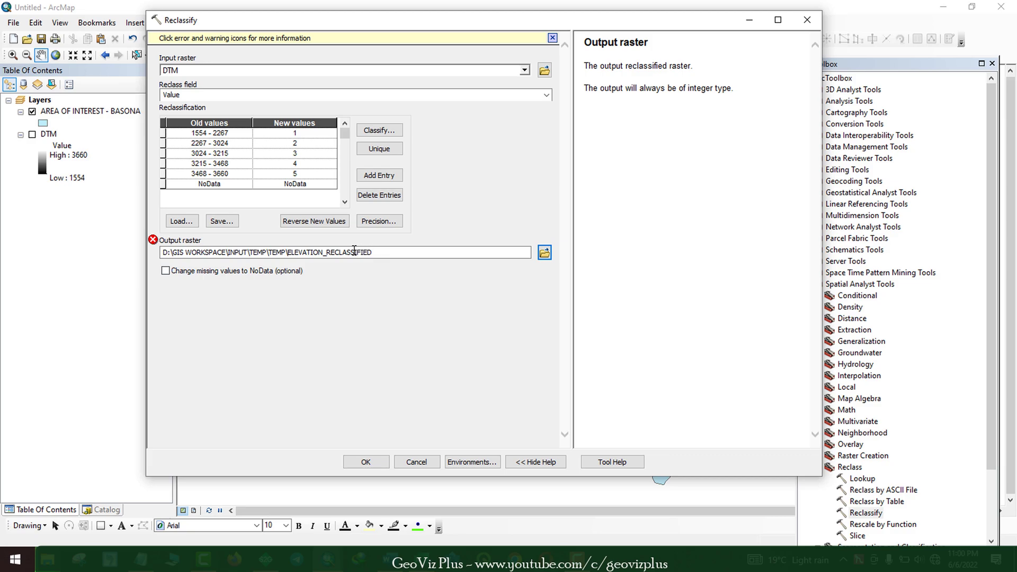
Shorten the output raster's name to ELEVATION_R and run the reclassification
click(355, 251)
key(shift+End)
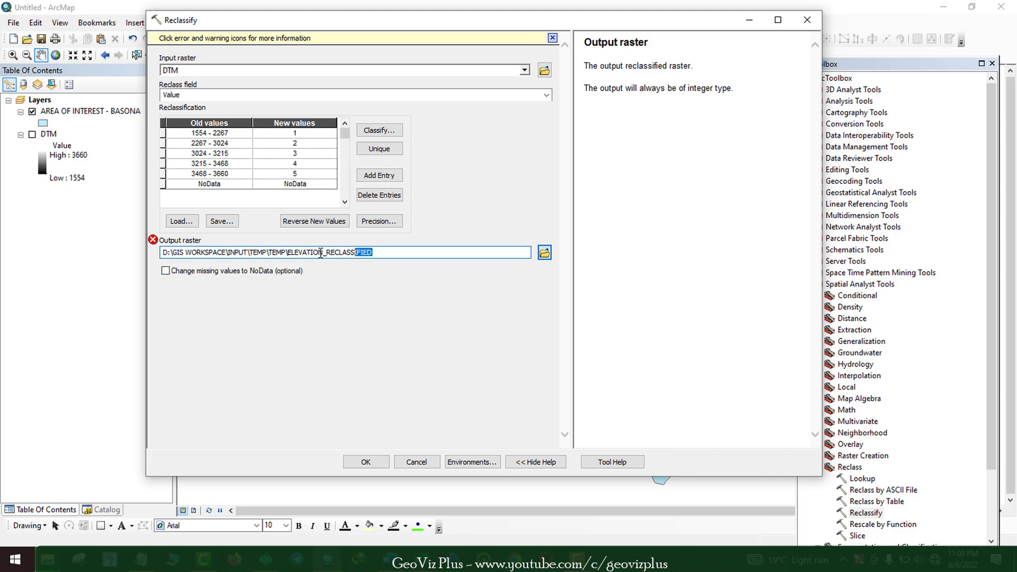
key(BackSpace)
click(164, 271)
click(381, 253)
drag(324, 252, 356, 252)
text(R)
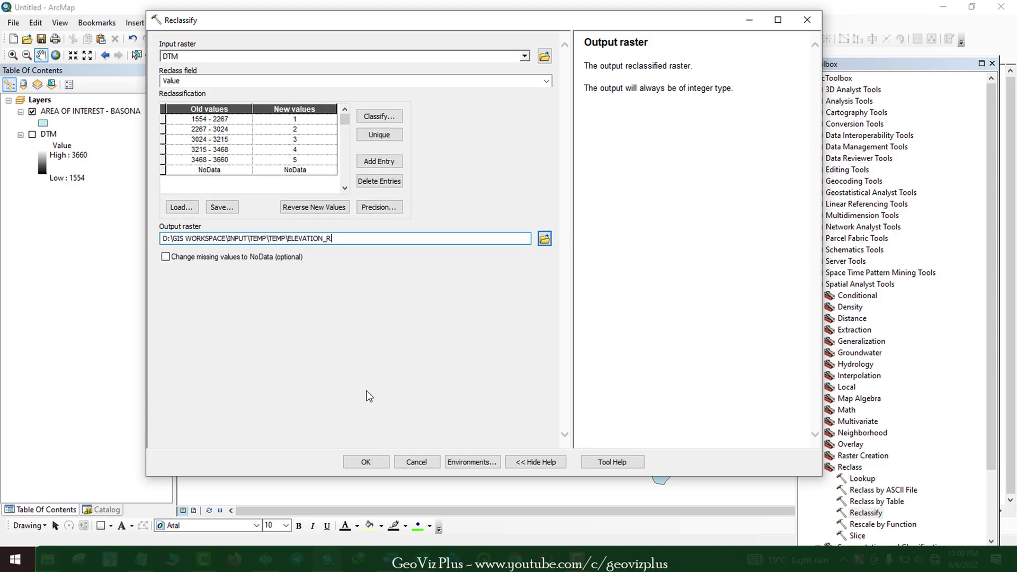
click(366, 462)
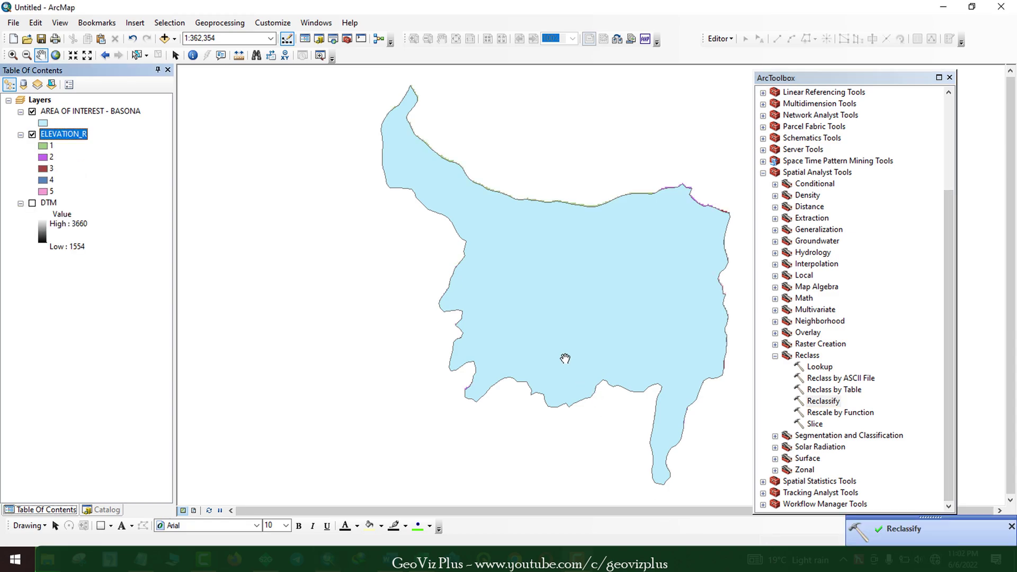
Open the attribute table of the ELEVATION_R layer
right_click(61, 134)
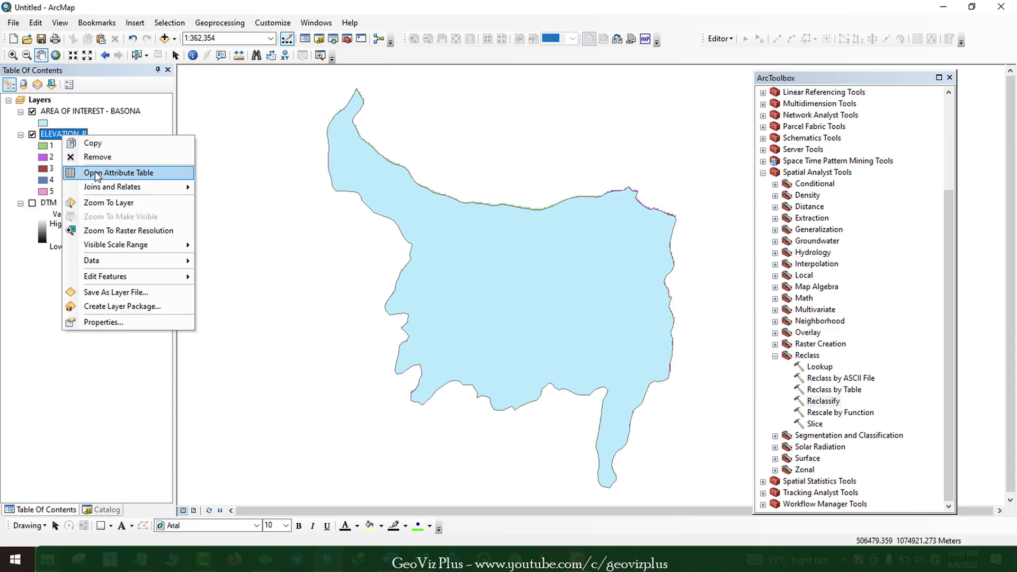
click(109, 169)
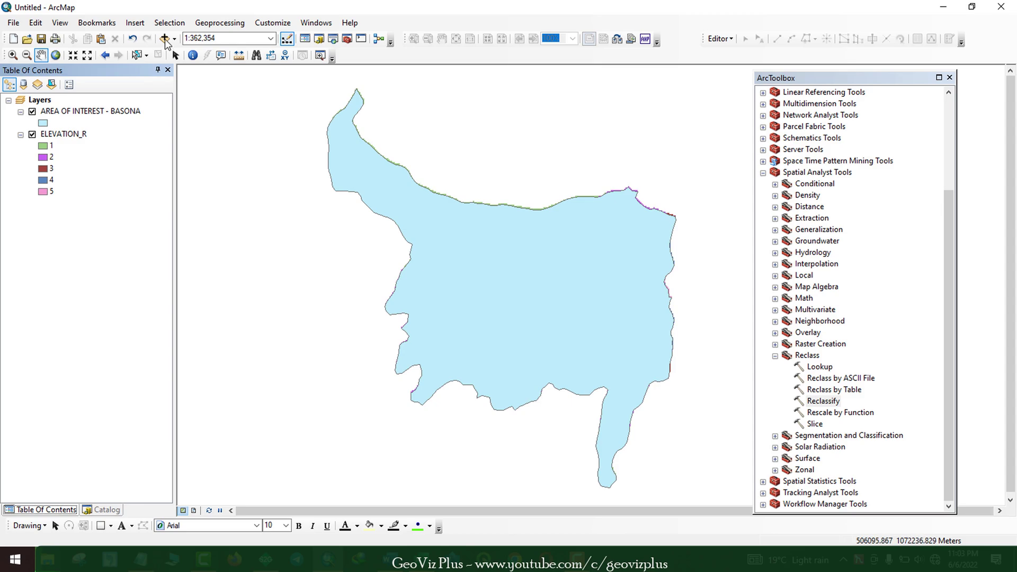
Add the NDWI_CI, River_Euc and SAVI_CI rasters from Constraints.gdb, and hide the SAVI_CI and River_Euc layers
click(165, 39)
click(385, 225)
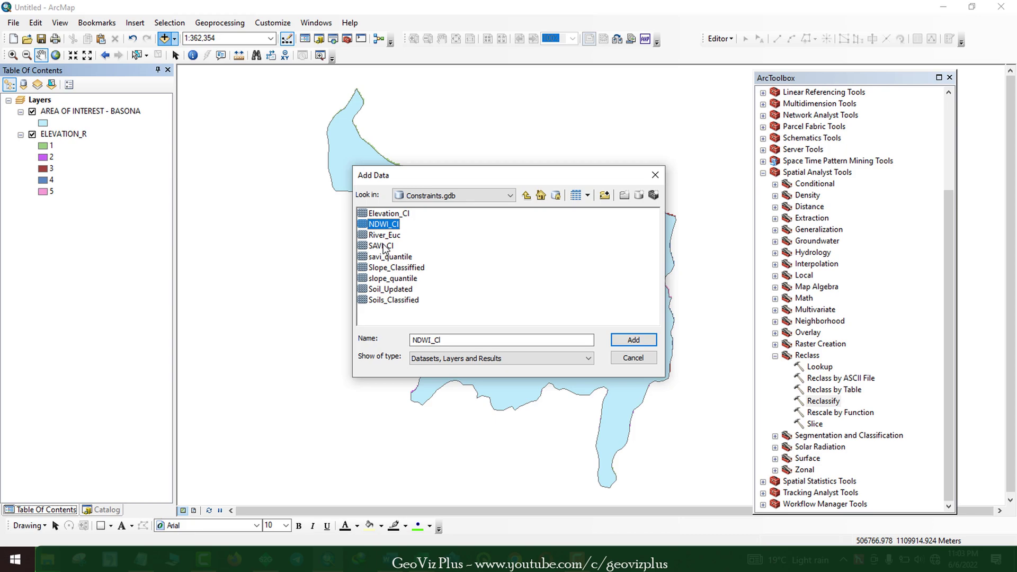
shift+click(385, 247)
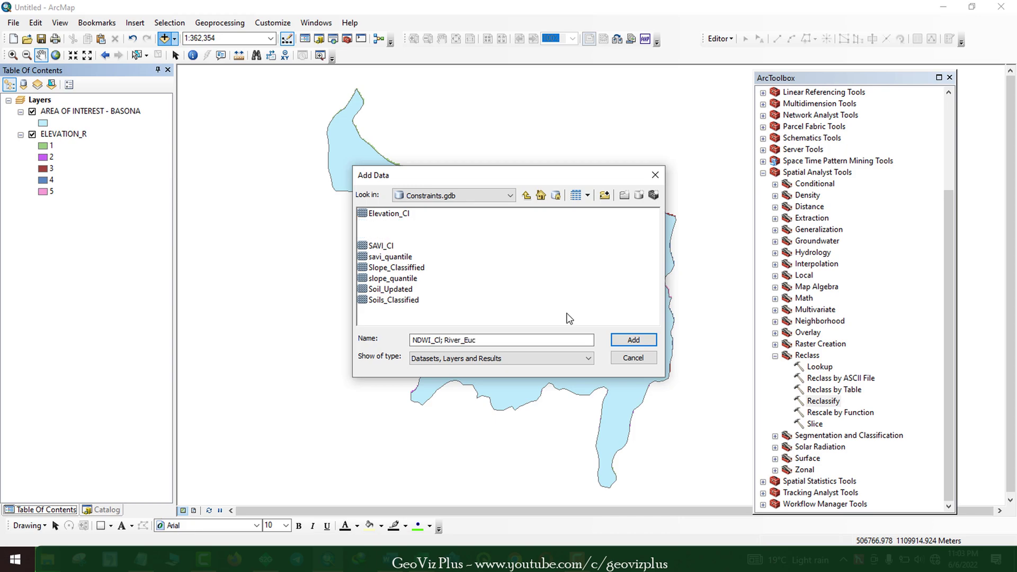
click(630, 342)
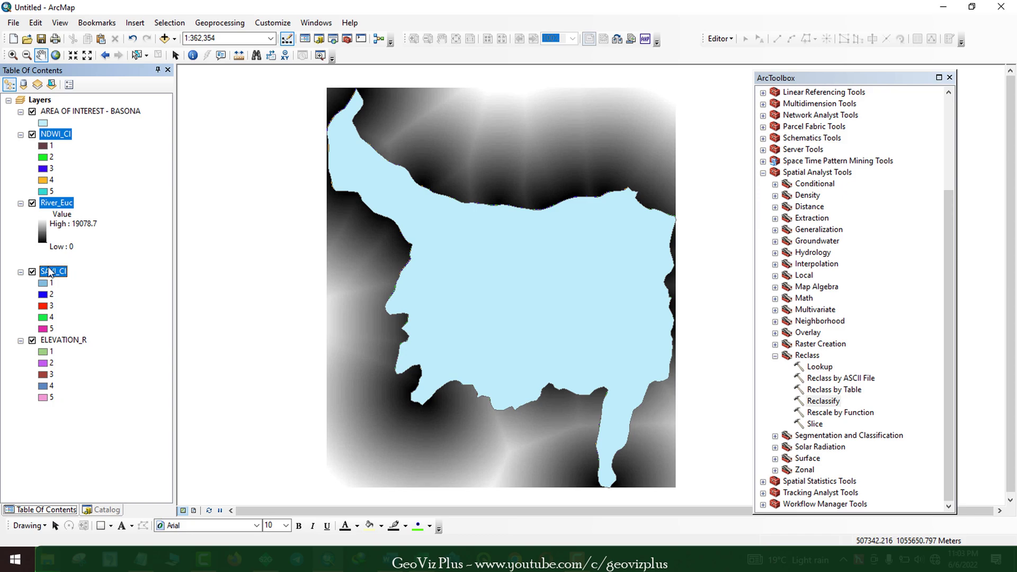
click(33, 271)
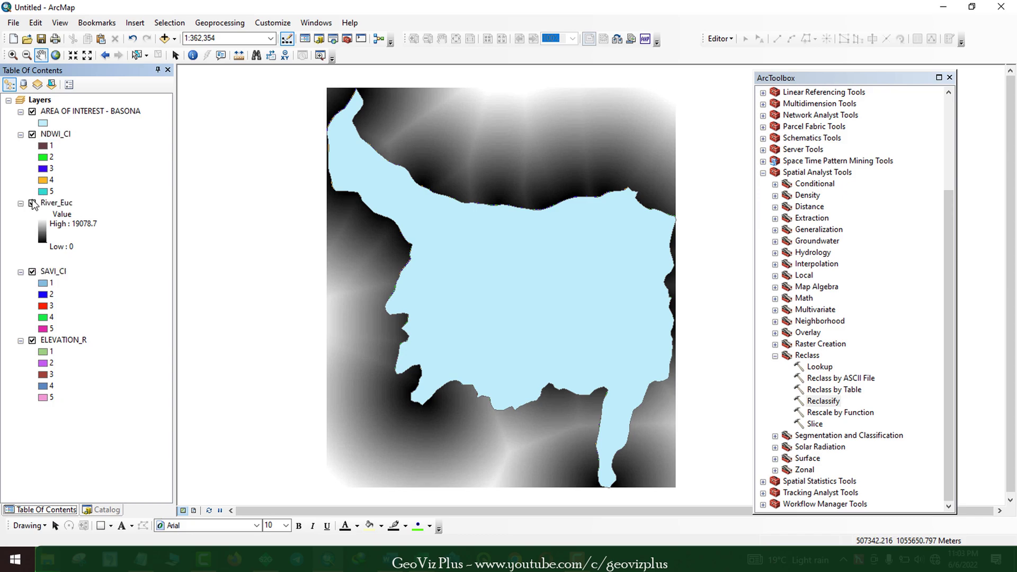
click(59, 203)
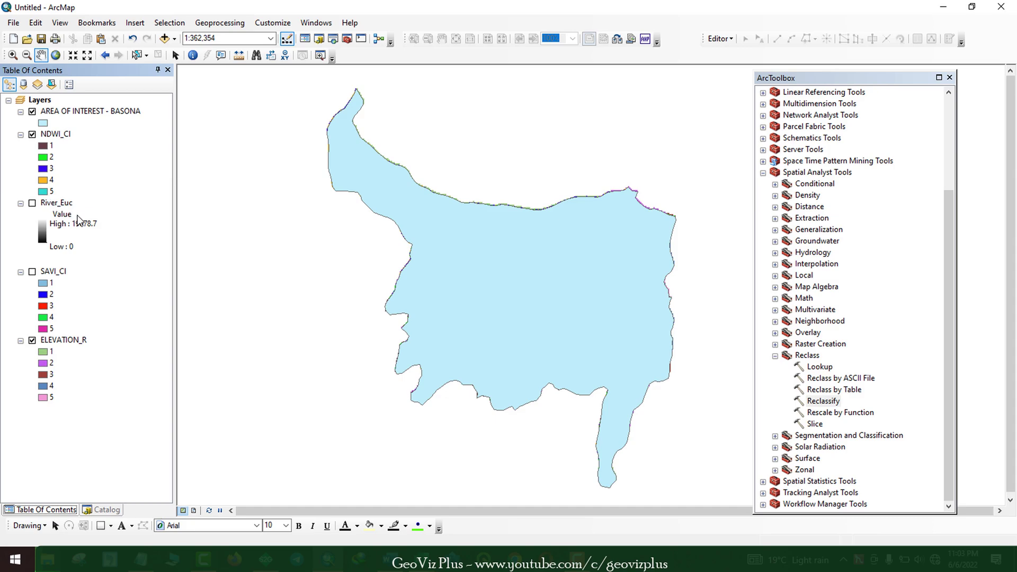
Remove the River_Euc layer and add the River_Euc raster again from Constraints.gdb
right_click(58, 203)
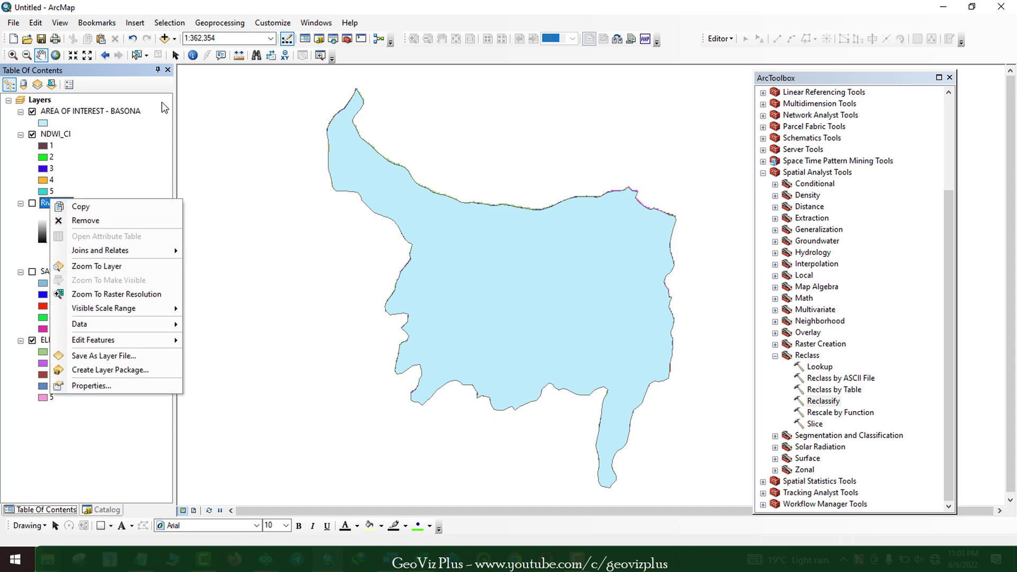
click(167, 43)
click(165, 39)
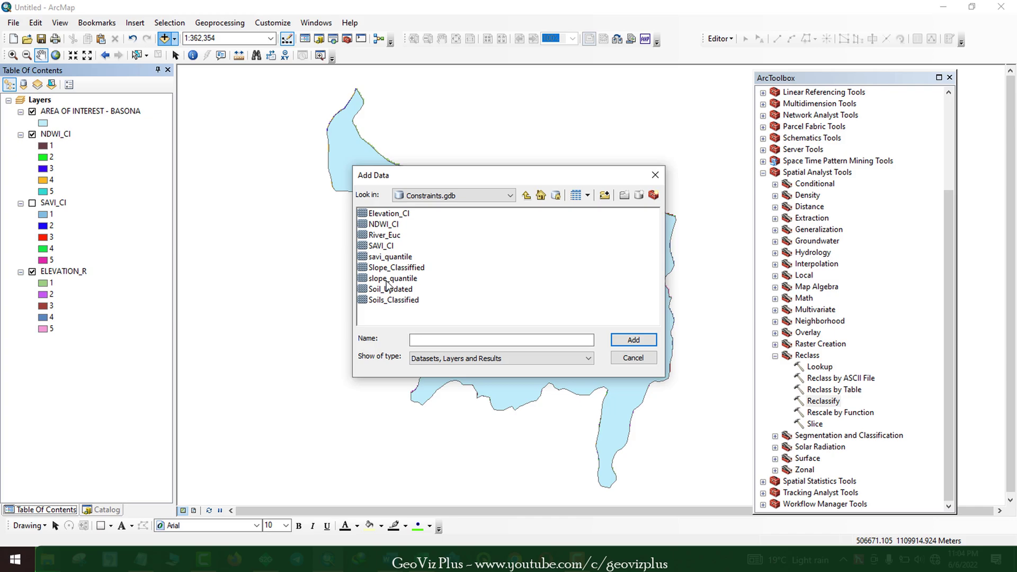
key(r)
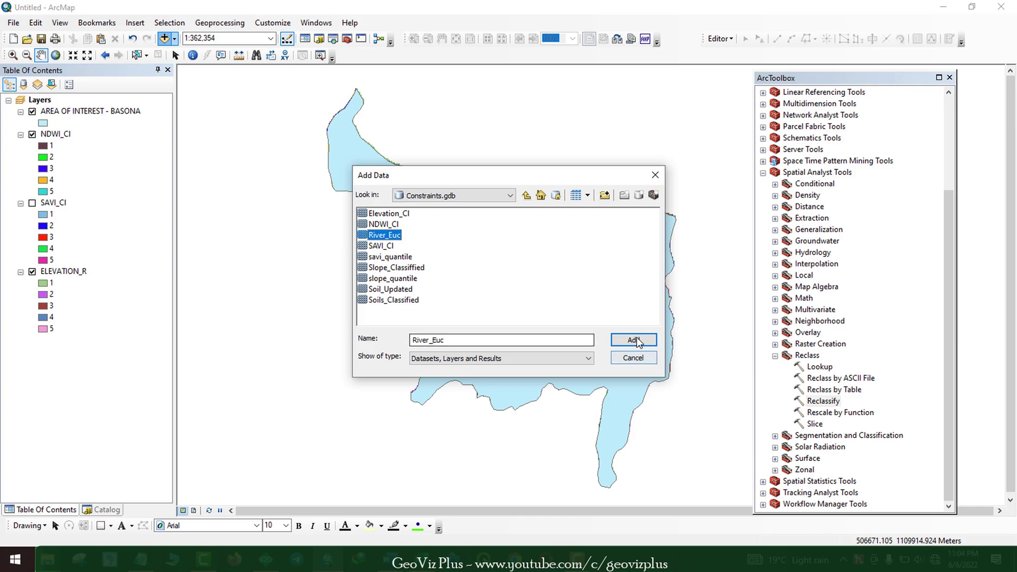
click(634, 340)
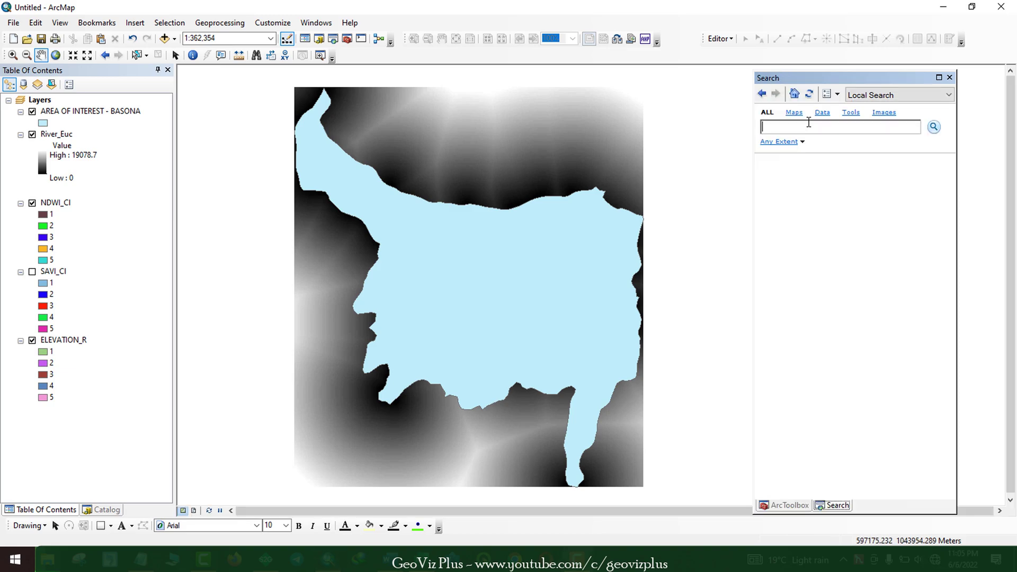
Find the raster Clip tool and set it to clip River_Euc to the AREA OF INTEREST - BASONA, using the input features as clipping geometry
text(CLIP RASTER)
key(Return)
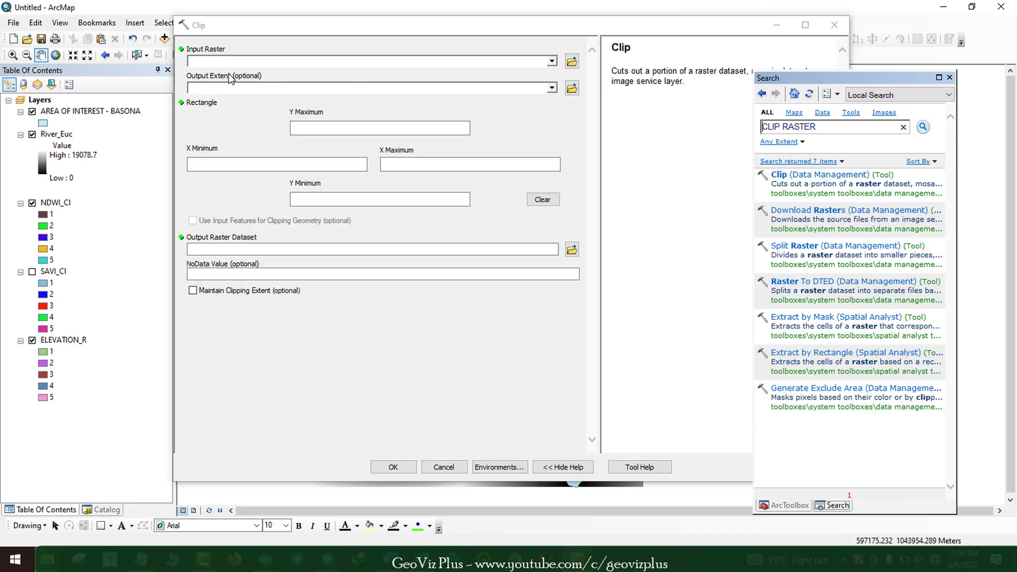
click(236, 62)
click(554, 89)
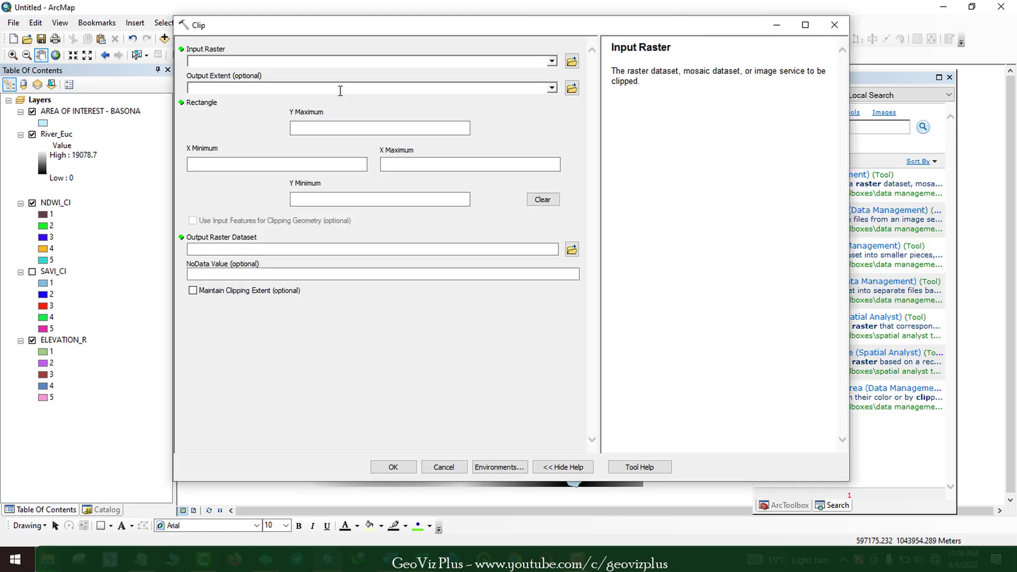
click(279, 89)
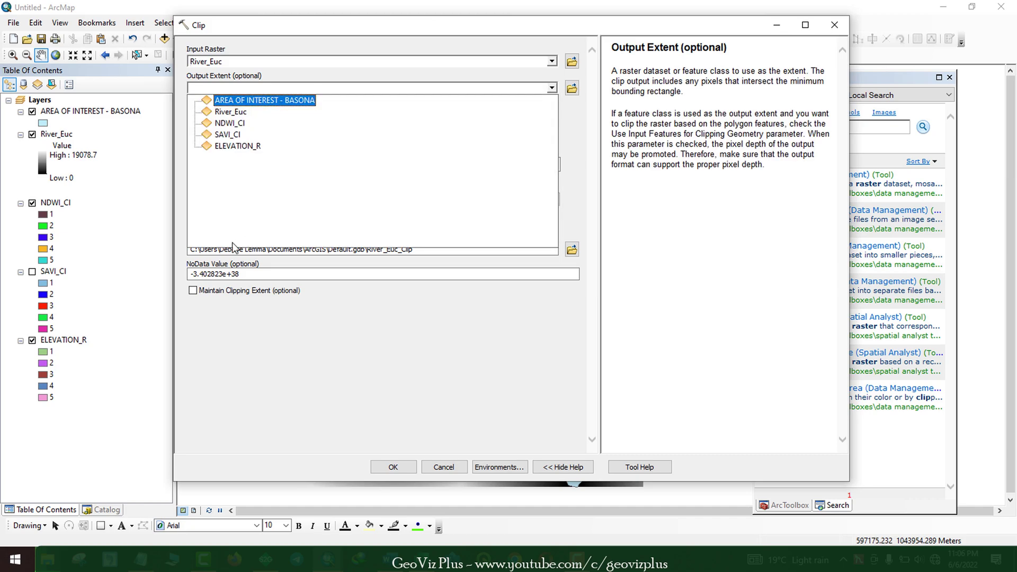
click(197, 222)
click(193, 222)
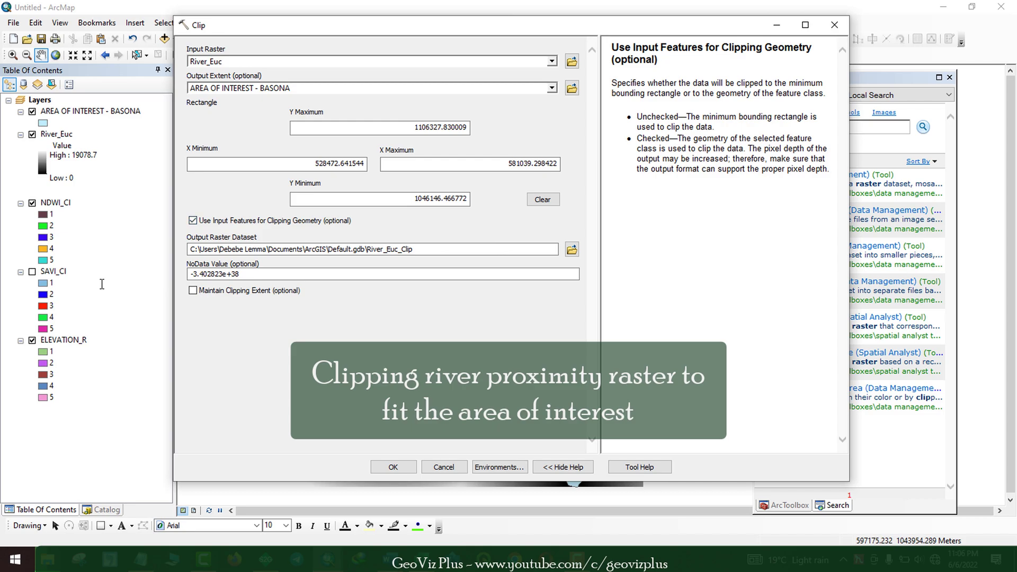
Clear the clip's NoData value, set the output raster to RIVER_R and run the clip
double_click(472, 268)
key(Delete)
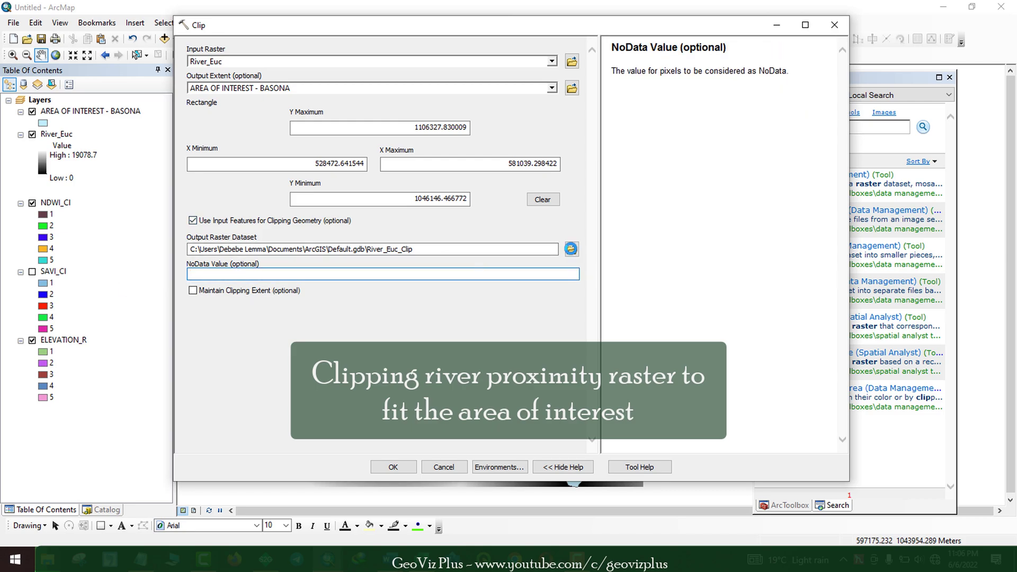
click(571, 249)
click(640, 444)
click(397, 468)
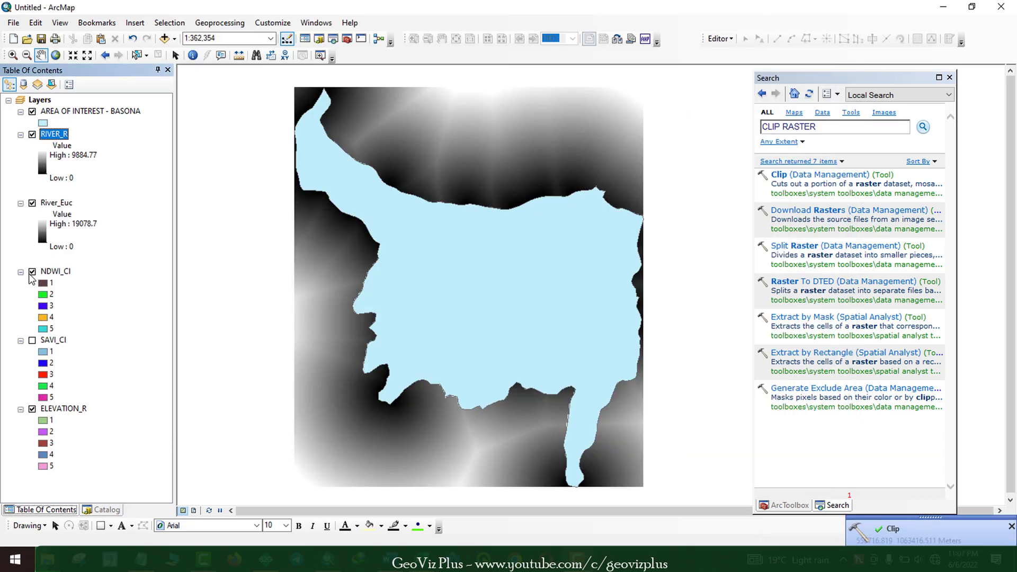
Hide the AREA OF INTEREST - BASONA layer and remove the unclipped River_Euc layer
click(32, 203)
click(32, 112)
right_click(58, 203)
key(Down)
key(Down)
Rename the RIVER_R layer as RIVER_CLIP and open the classification settings for reclassifying it
click(73, 136)
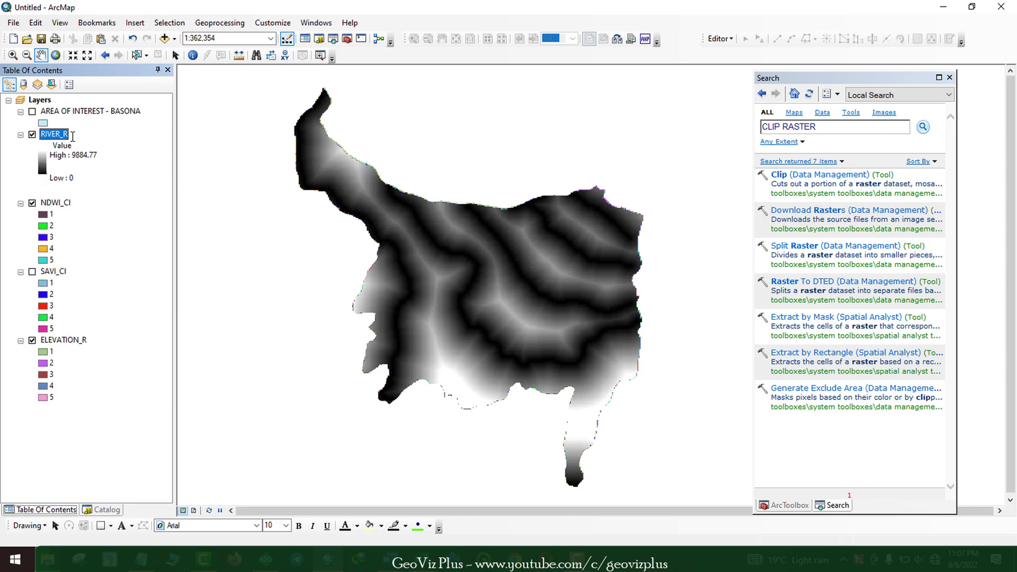
click(73, 136)
key(BackSpace)
text(CLI)
click(83, 426)
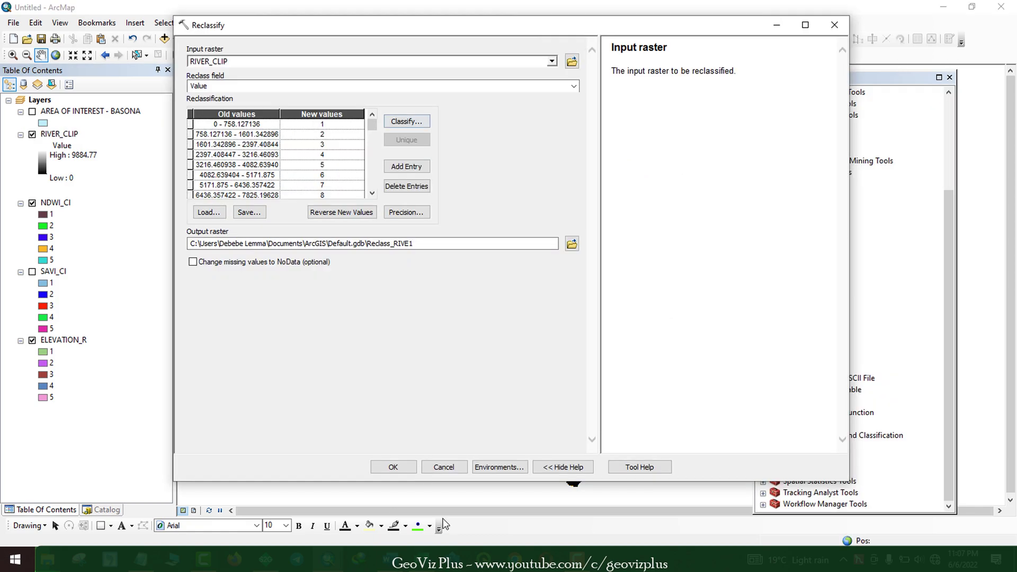
click(406, 121)
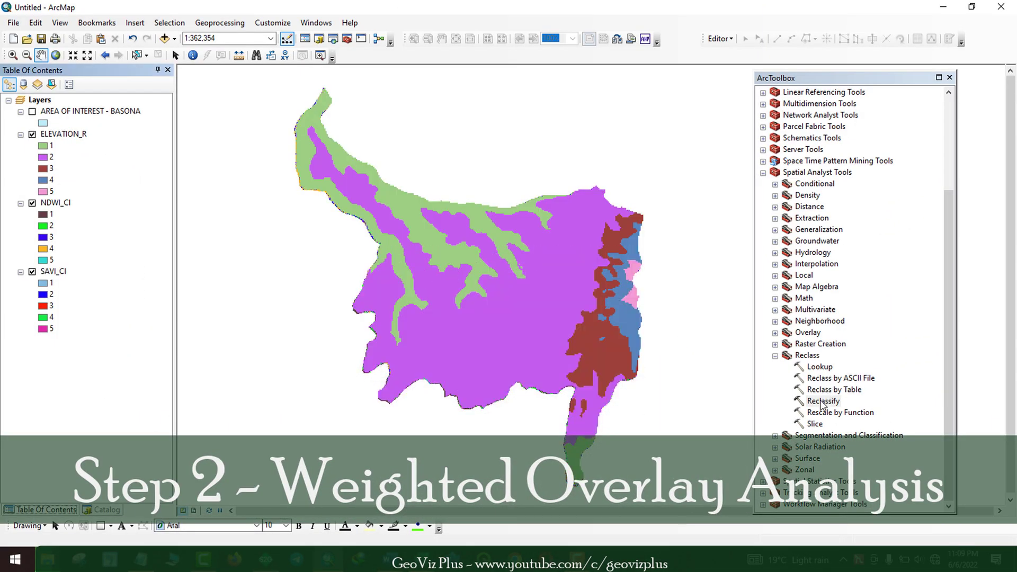
Open the Weighted Overlay tool from the Spatial Analyst overlay toolset
click(775, 356)
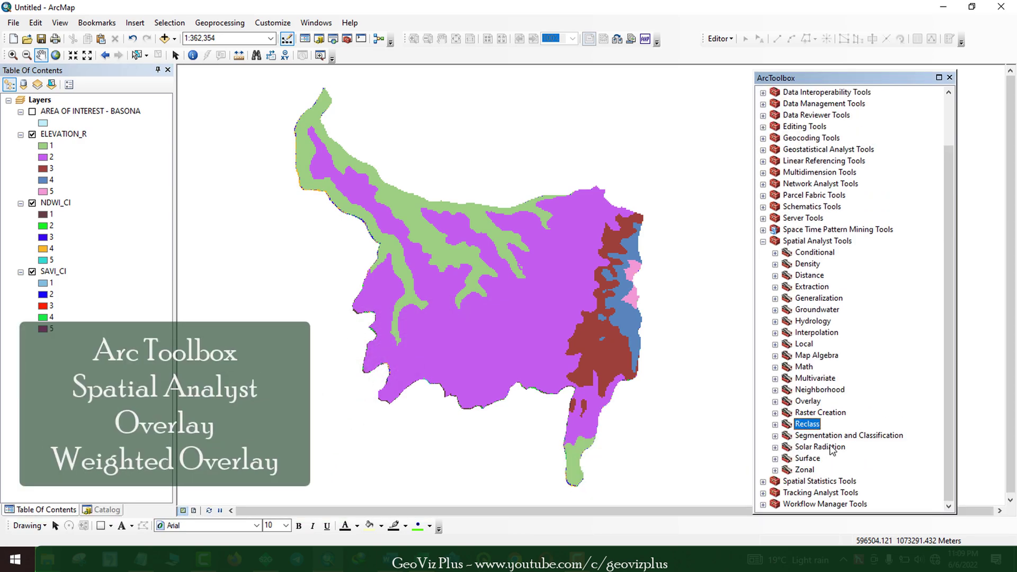
click(775, 401)
double_click(847, 446)
click(846, 446)
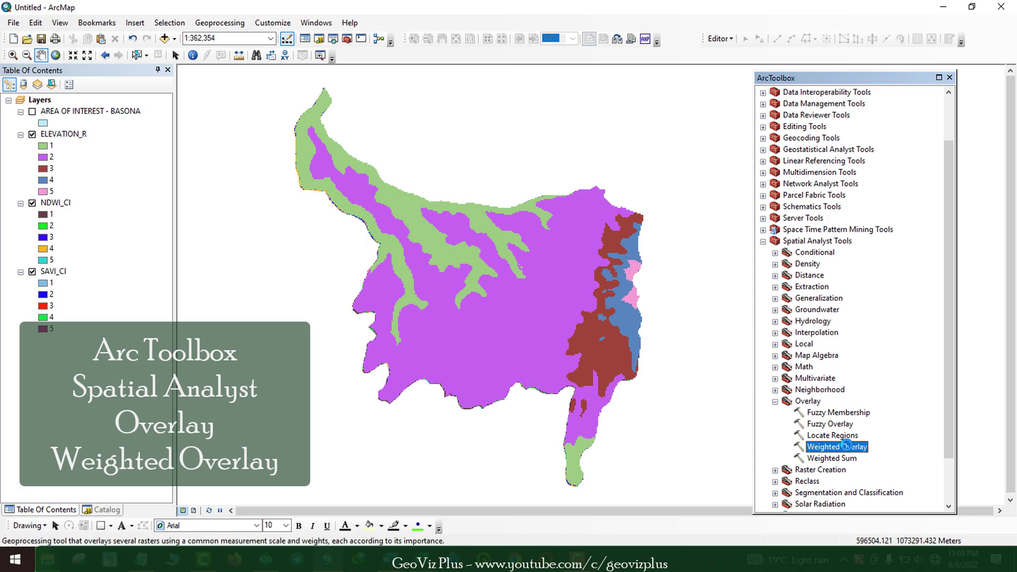
double_click(847, 448)
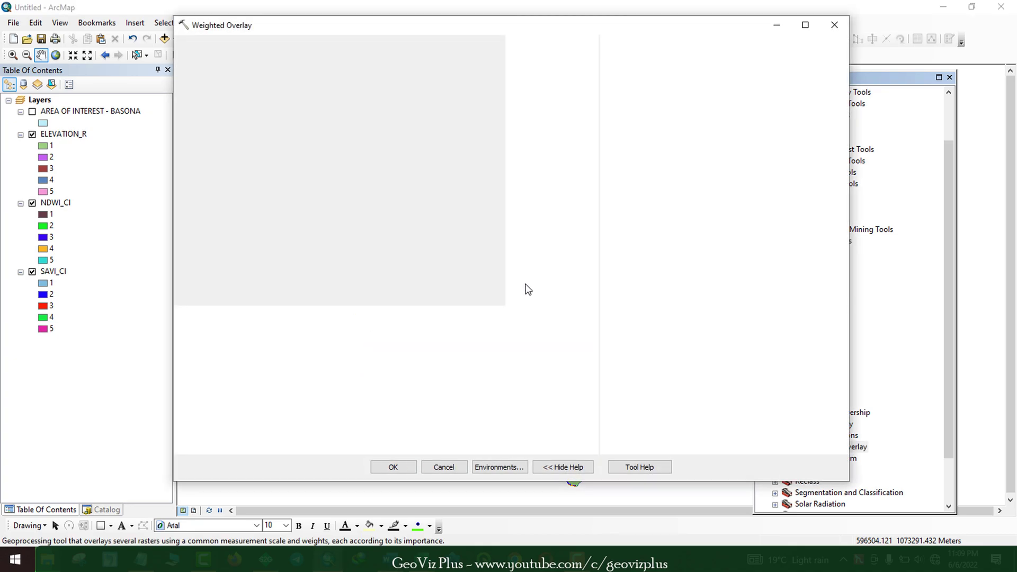
Add ELEVATION_R with the VALUE field to the weighted overlay table
click(504, 68)
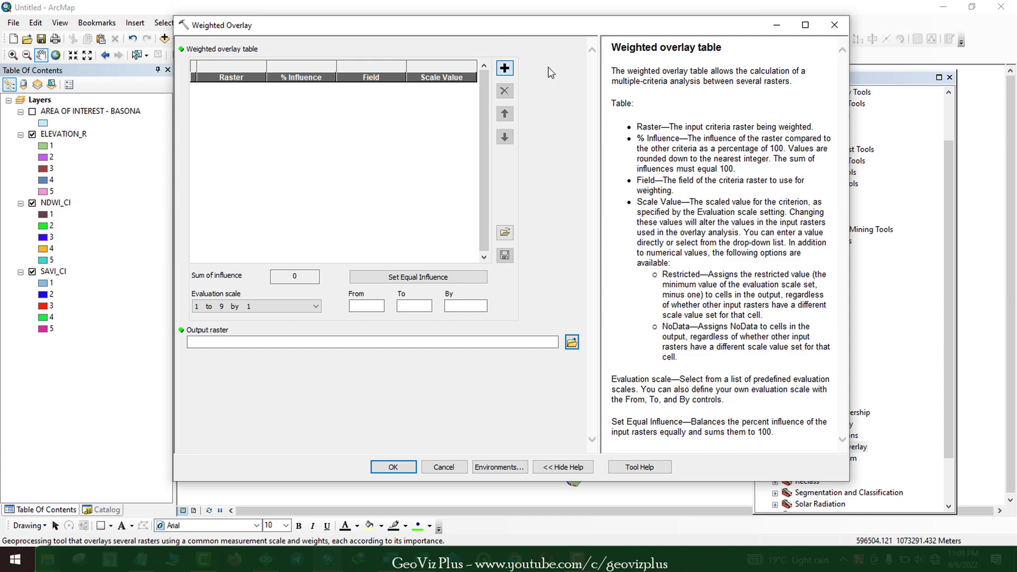
click(552, 61)
click(233, 73)
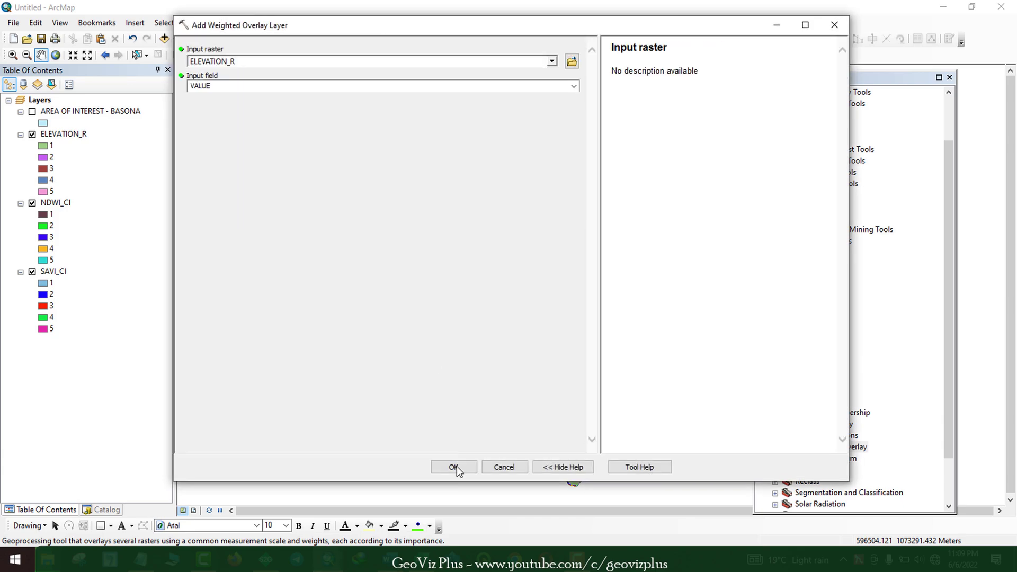
click(575, 88)
click(463, 468)
click(463, 467)
Add the NDWI_CI and SAVI_CI rasters with their Value fields to the weighted overlay table
click(504, 69)
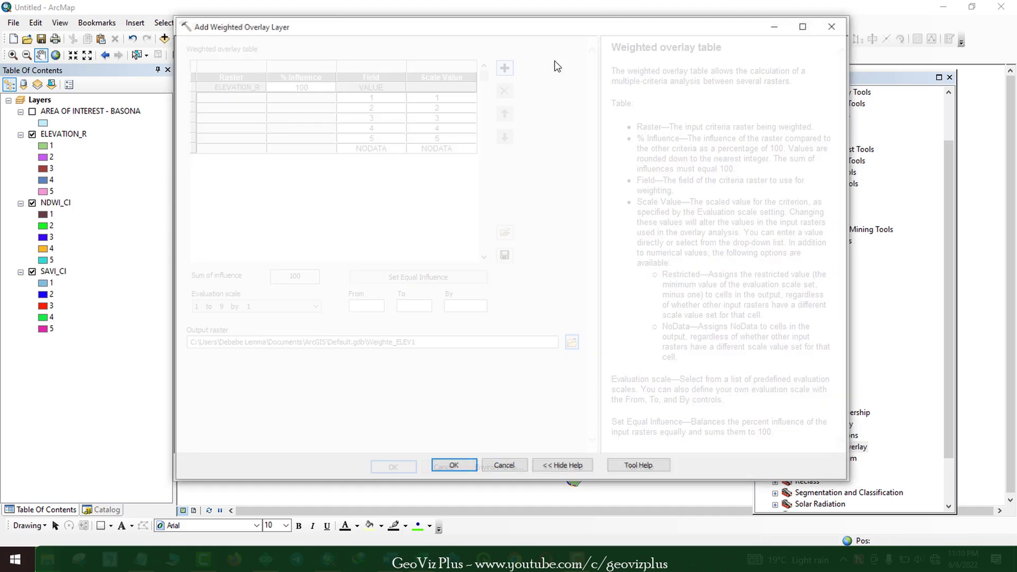
click(552, 61)
click(233, 85)
click(454, 467)
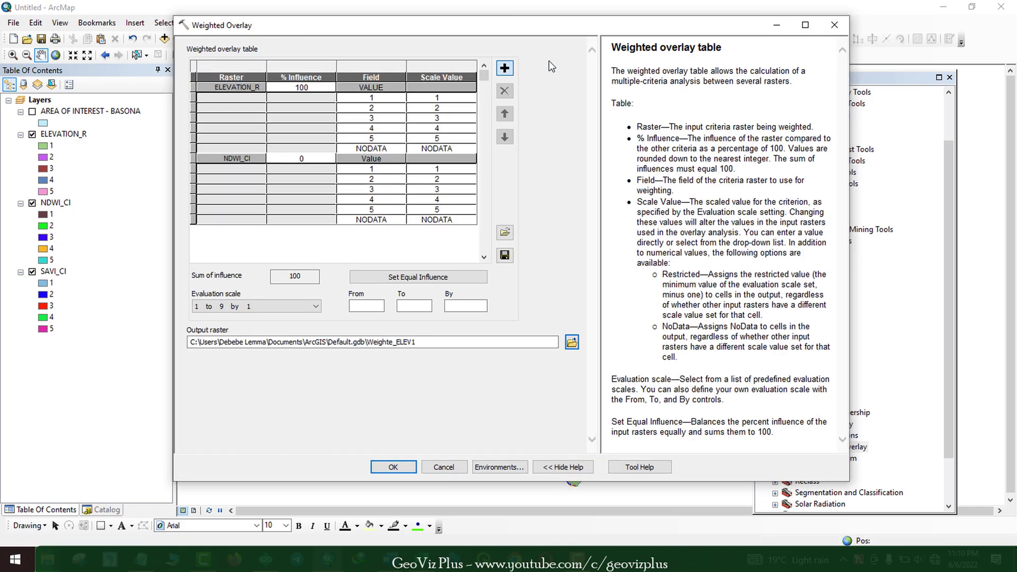
click(504, 69)
click(552, 61)
click(227, 97)
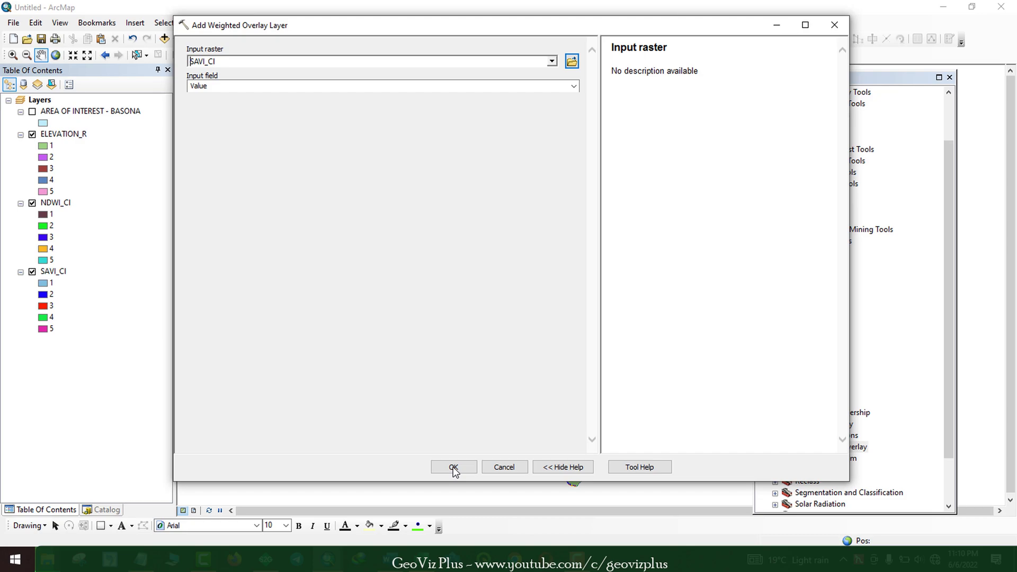
click(453, 467)
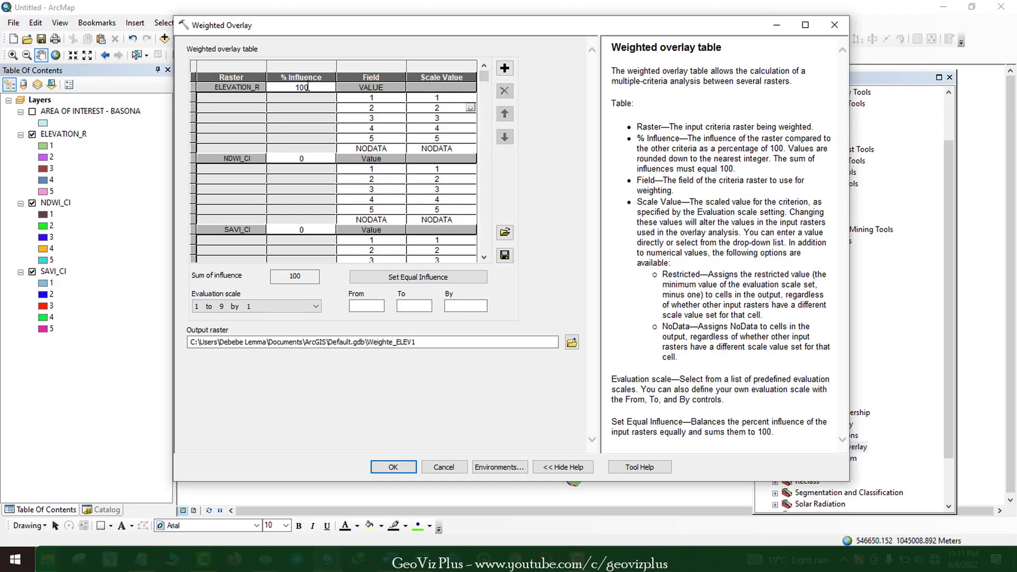
Set the influence to 40% for ELEVATION_R, 30% for NDWI_CI and 30% for SAVI_CI
click(283, 87)
key(BackSpace)
text(40)
click(305, 171)
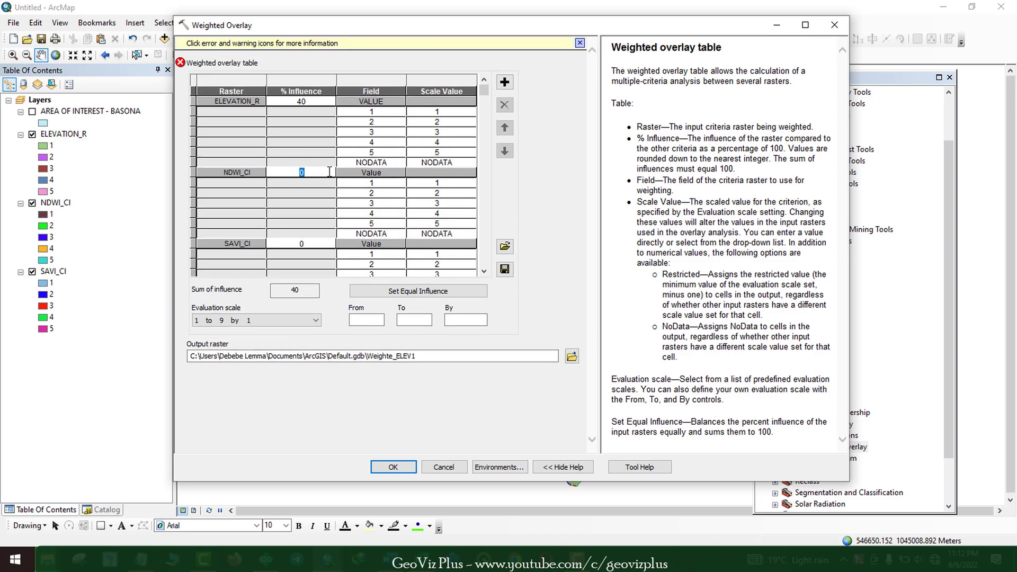
text(30)
click(301, 243)
click(415, 43)
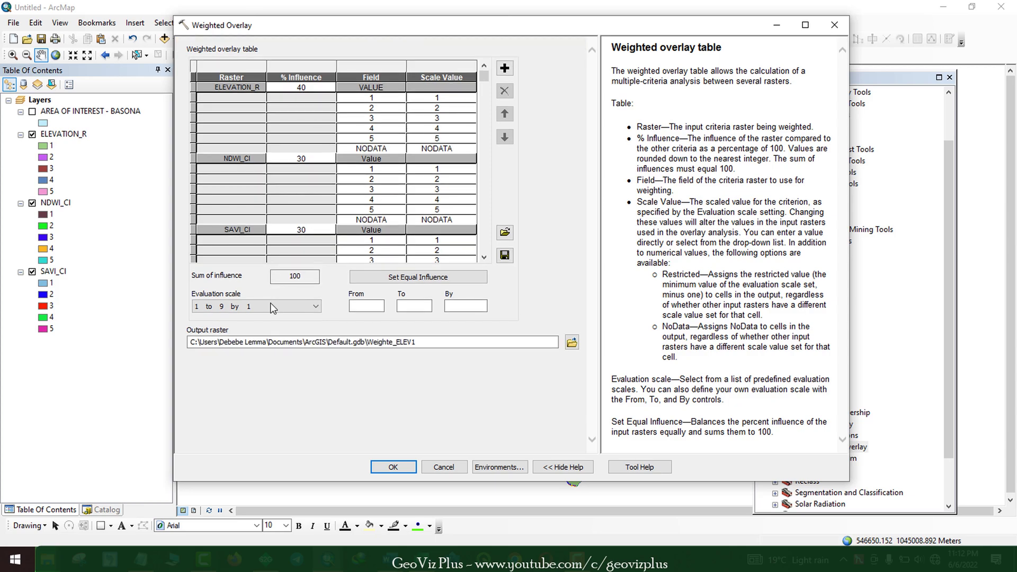
Use the 1 to 9 by 1 evaluation scale and set the processing extent to the AREA OF INTEREST - BASONA layer
click(271, 304)
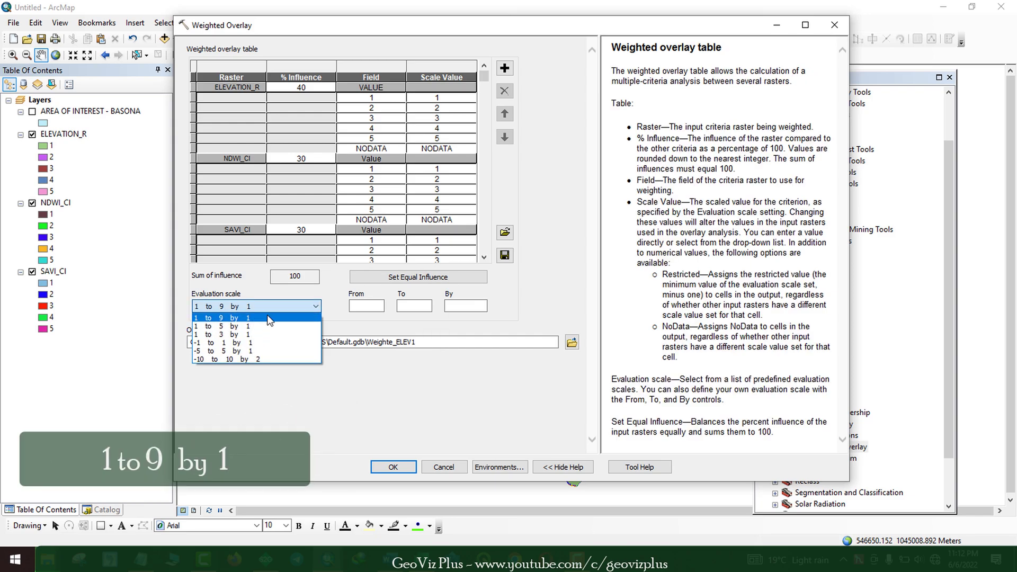
click(497, 320)
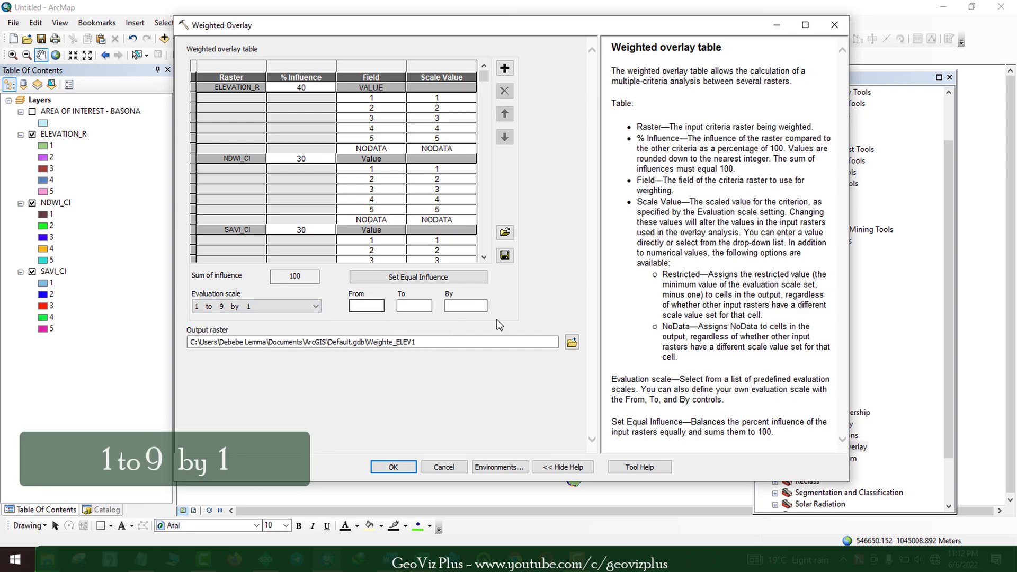
click(502, 501)
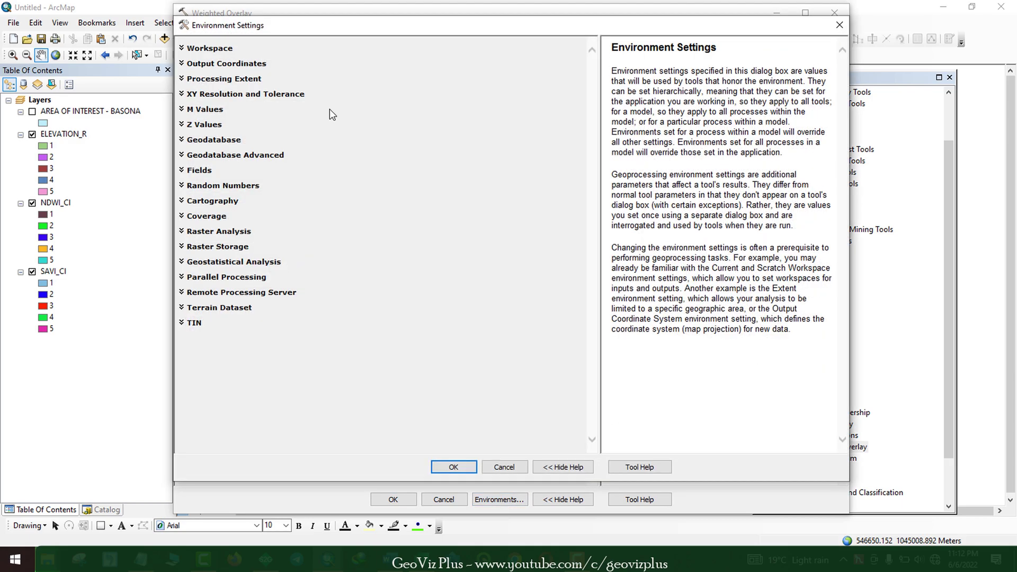
click(330, 109)
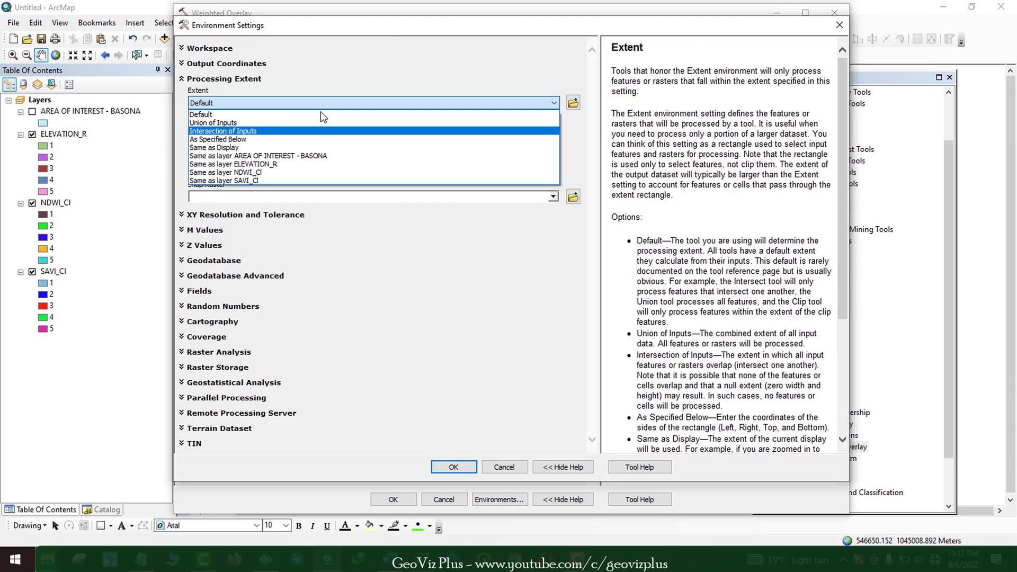
click(258, 156)
click(454, 467)
Set the output raster to WEIGHTED_3 in the TEMP folder and run the weighted overlay
click(571, 331)
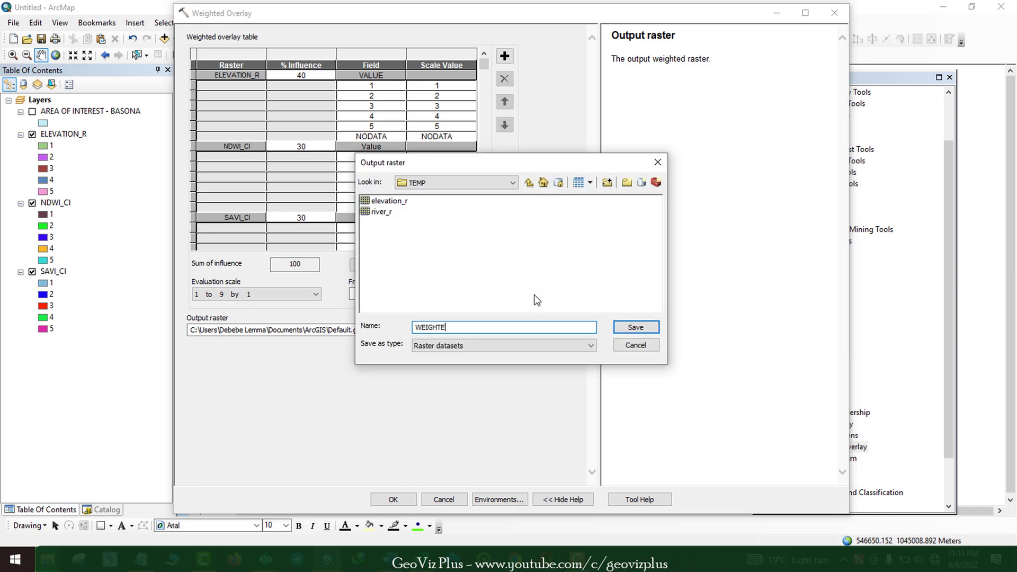
key(Return)
click(392, 500)
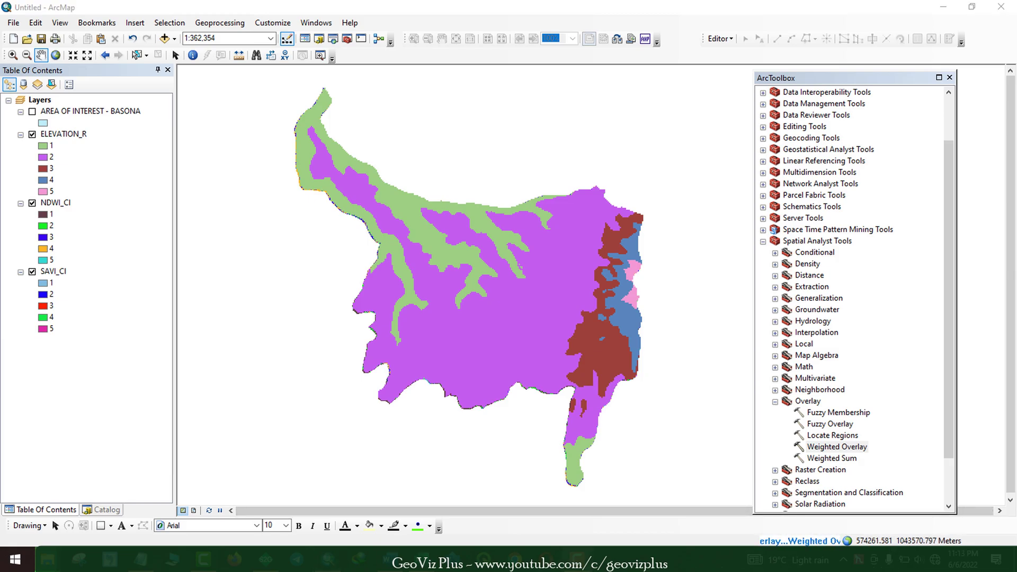
Hide the ELEVATION_R, NDWI_CI and SAVI_CI layers to show only the weighted overlay raster
click(33, 181)
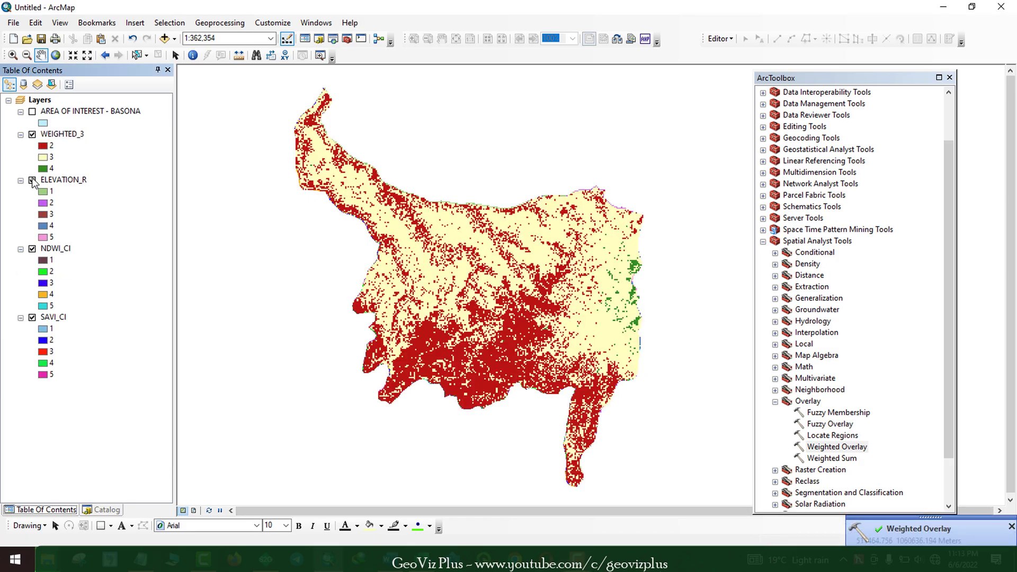
click(33, 317)
click(32, 248)
click(33, 180)
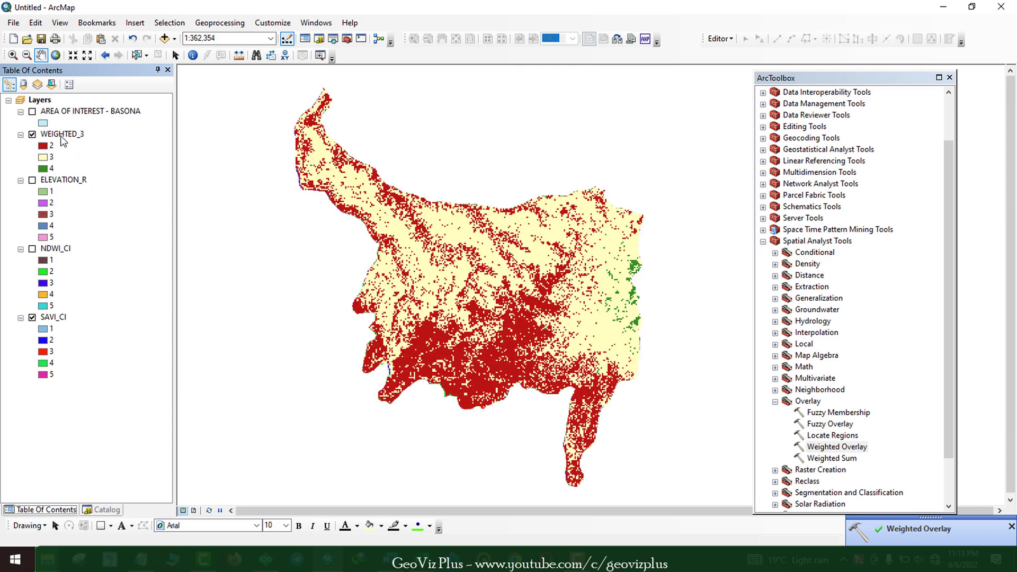
Examine the attribute table of the WEIGHTED_3 layer, close it and check the layer's display
right_click(74, 134)
click(106, 174)
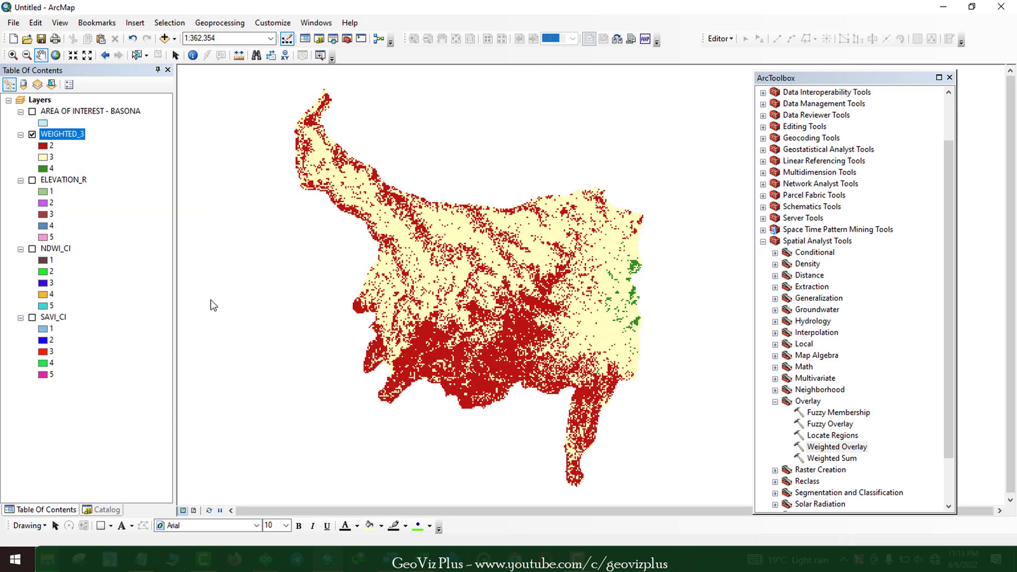
click(410, 243)
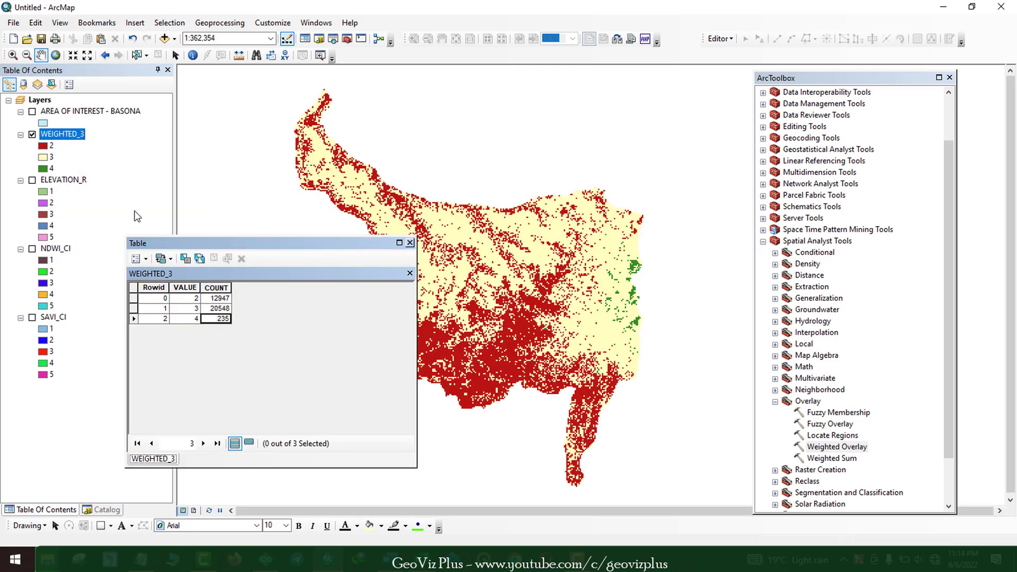
click(33, 135)
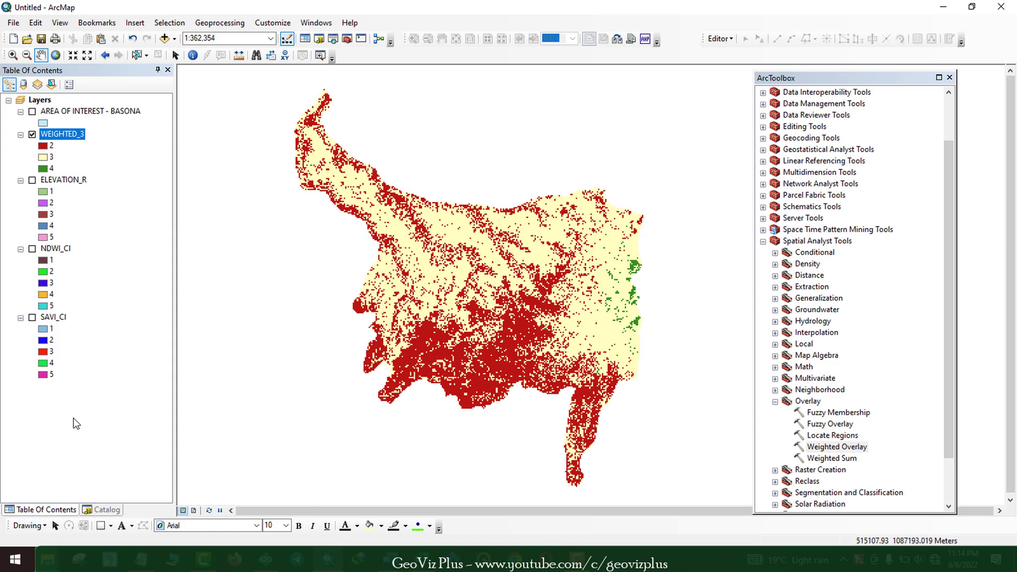
Show the ELEVATION_R, NDWI_CI and SAVI_CI layers and add ELEVATION_R with its value field to a new weighted overlay
click(32, 318)
click(32, 249)
click(837, 446)
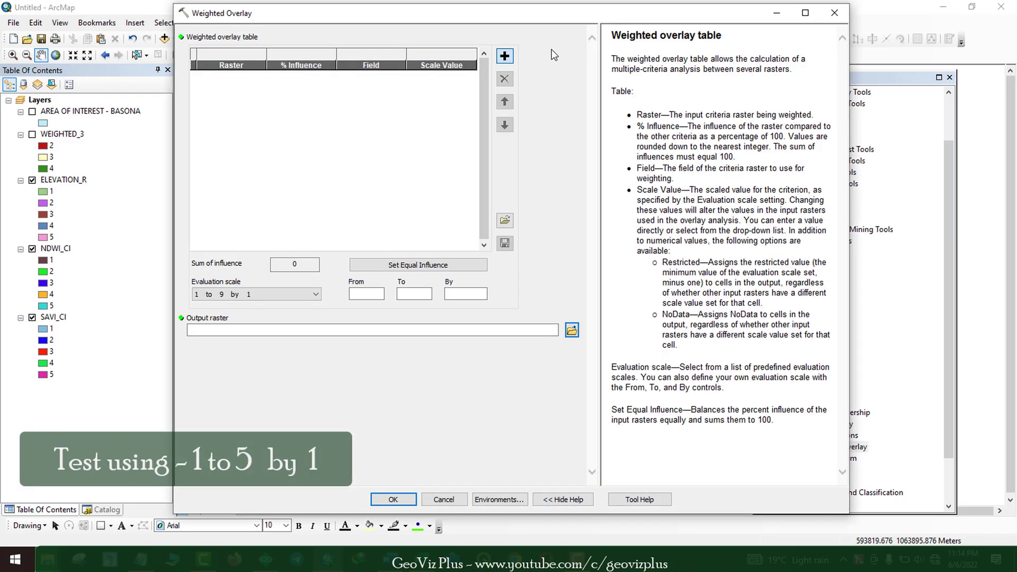
click(505, 56)
click(551, 49)
click(212, 73)
click(454, 500)
Add the NDWI_CI and SAVI_CI rasters to the weighted overlay table
click(504, 55)
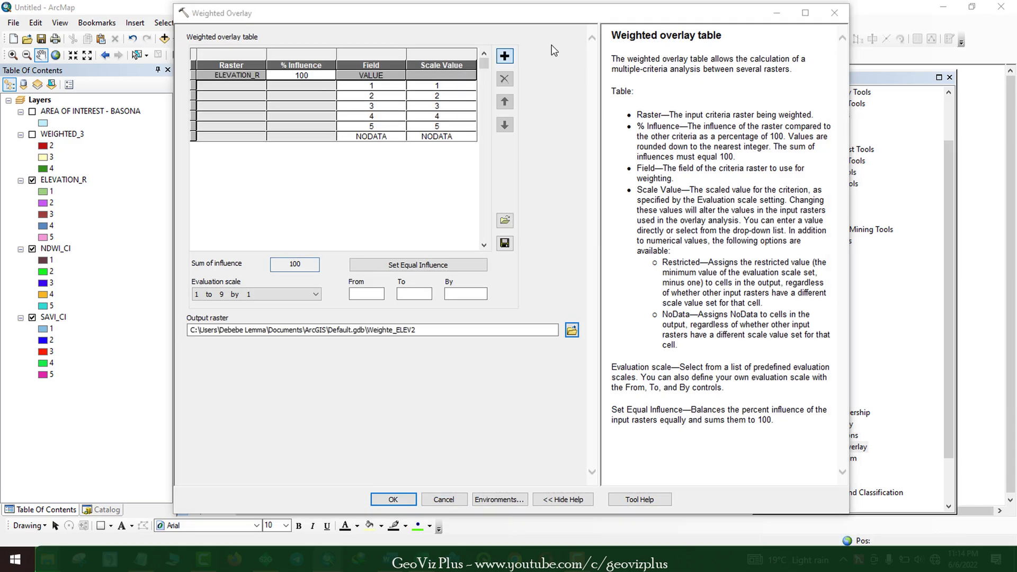
click(504, 55)
click(552, 48)
click(212, 81)
key(Return)
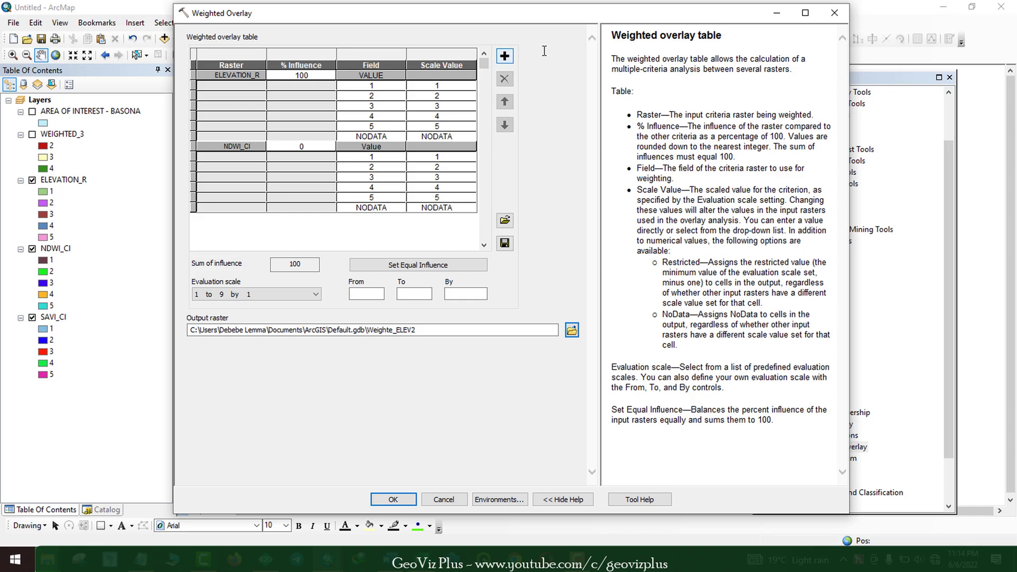
click(505, 56)
click(552, 49)
click(211, 93)
click(454, 500)
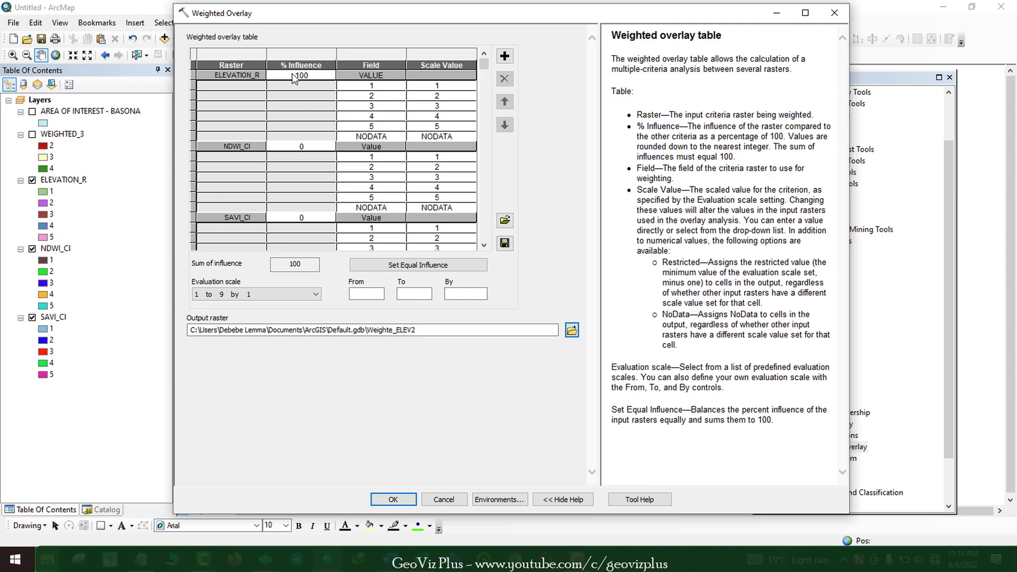
Set the influence to 40 percent for ELEVATION_R and 30 percent each for NDWI_CI and SAVI_CI
key(BackSpace)
click(308, 166)
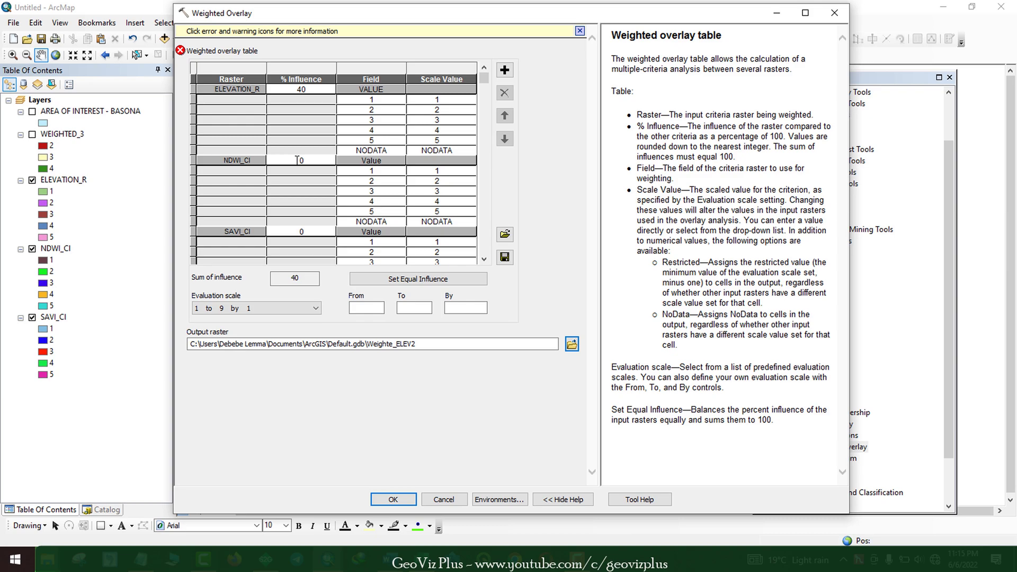
text(30)
click(301, 233)
text(30)
click(457, 326)
Set the evaluation scale of the weighted overlay to 1 to 5 by 1
click(289, 291)
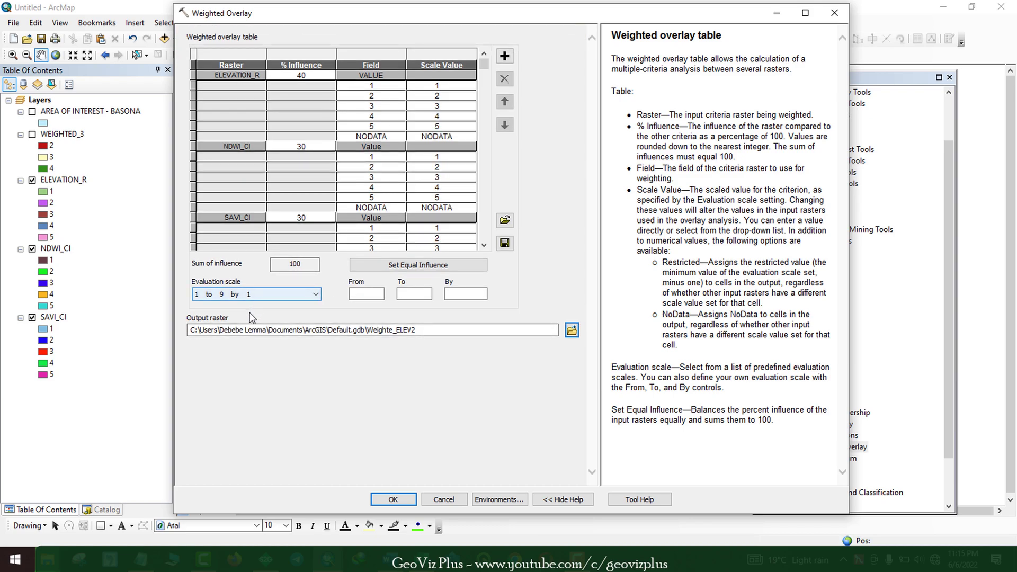
click(263, 292)
click(263, 313)
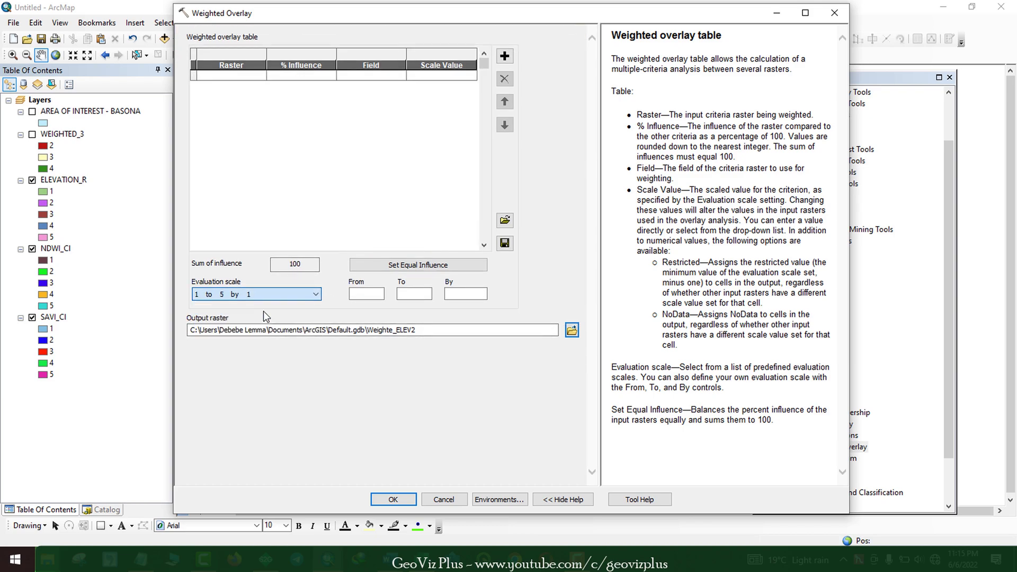
Set the processing extent and the output coordinate system to match the AREA OF INTEREST - BASONA layer
click(504, 497)
click(181, 66)
click(329, 92)
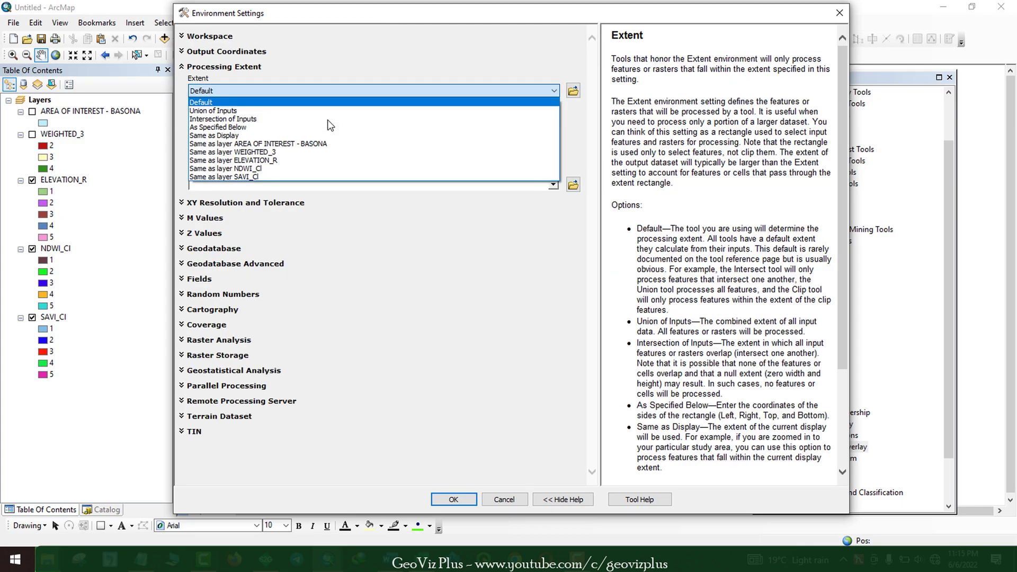
click(322, 143)
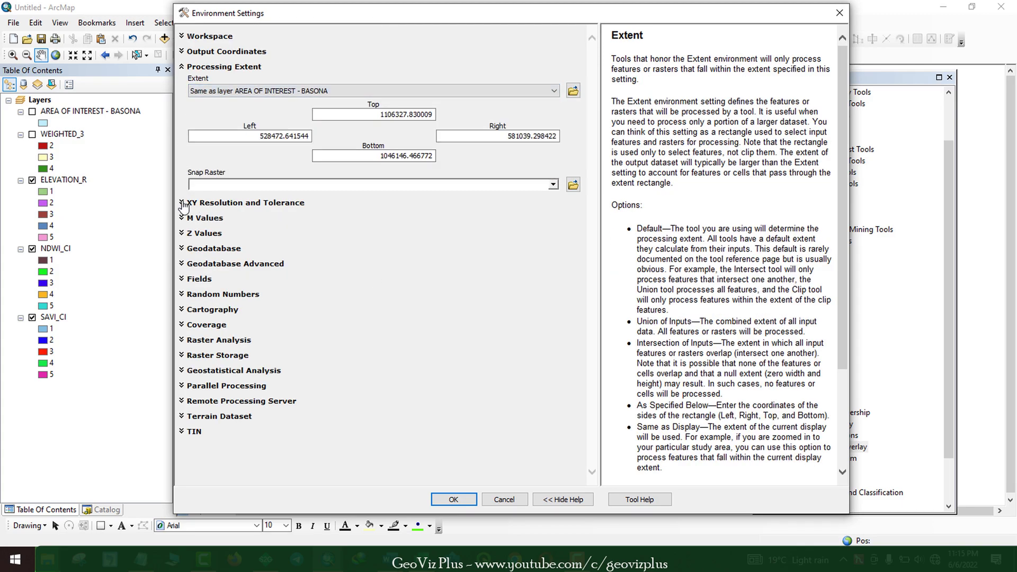
click(226, 51)
click(371, 75)
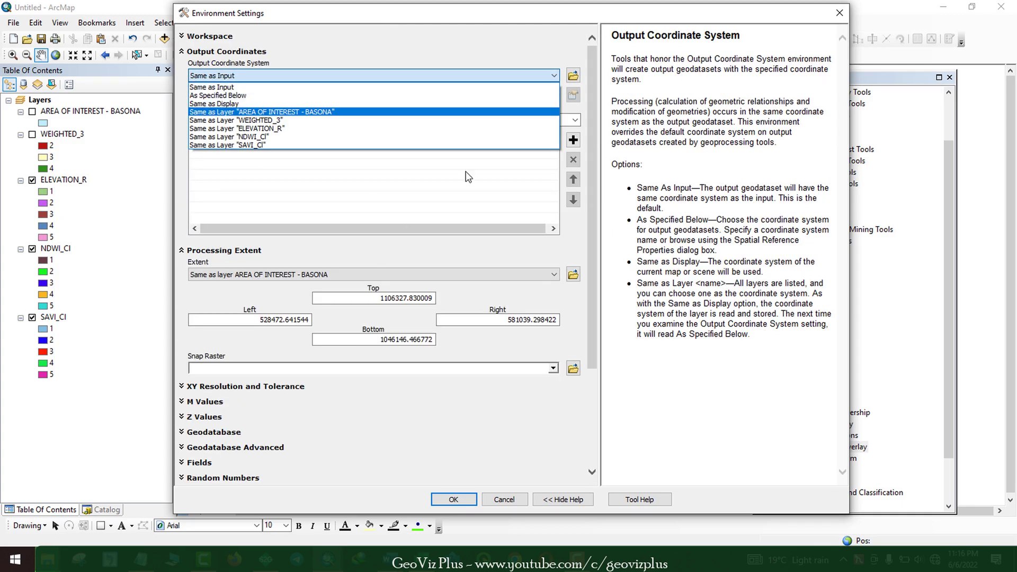
click(371, 106)
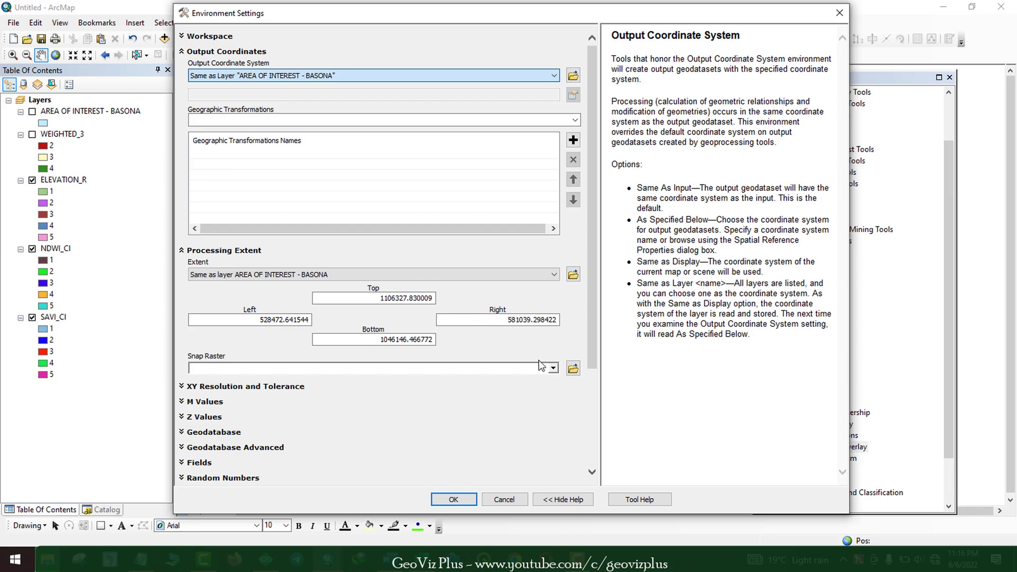
key(Return)
Set the output raster to weighted_3_2 in the TEMP folder and run the weighted overlay
click(571, 331)
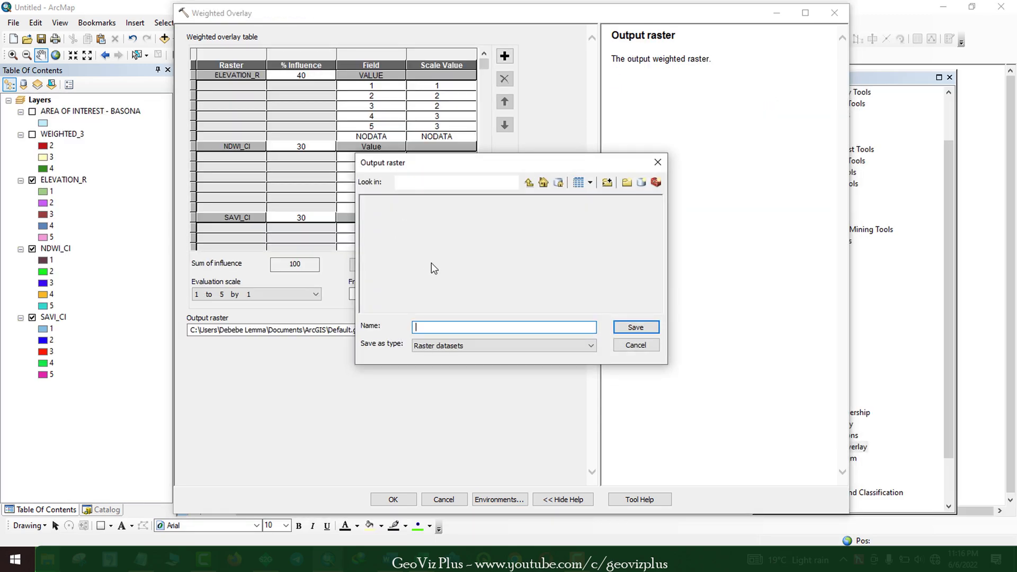
click(466, 327)
text(one_to_5)
key(Return)
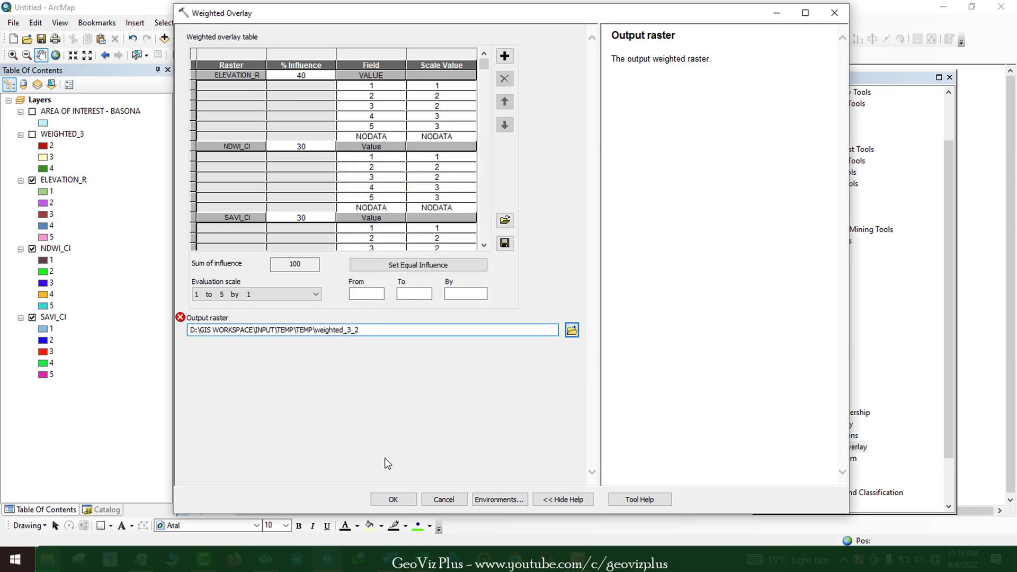
click(394, 501)
click(392, 499)
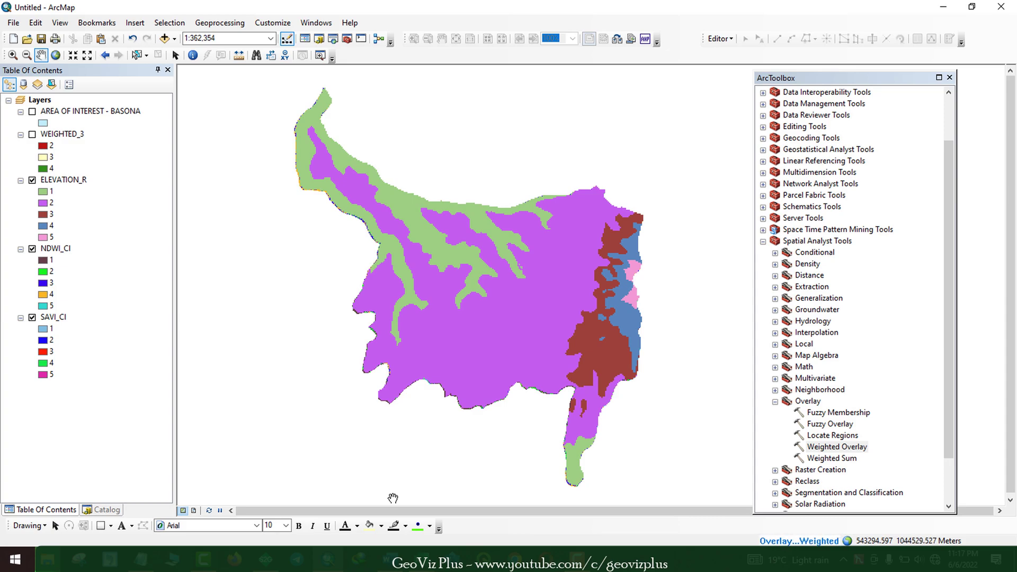
Hide the criteria layers to compare weighted_3_2 with WEIGHTED_3 and its attribute table, and remove the weighted_3_2 layer
click(32, 180)
click(32, 249)
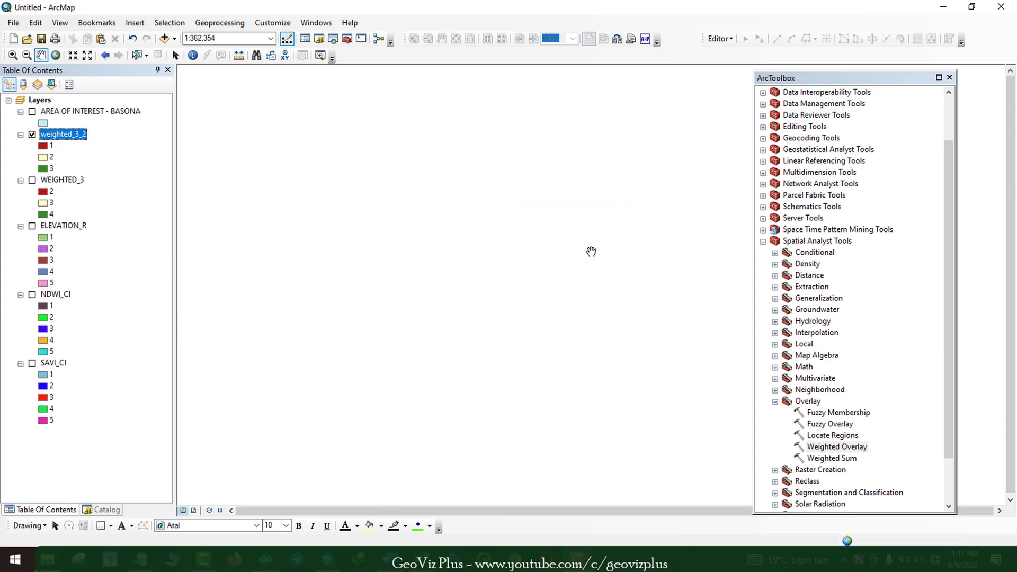
right_click(66, 133)
click(221, 303)
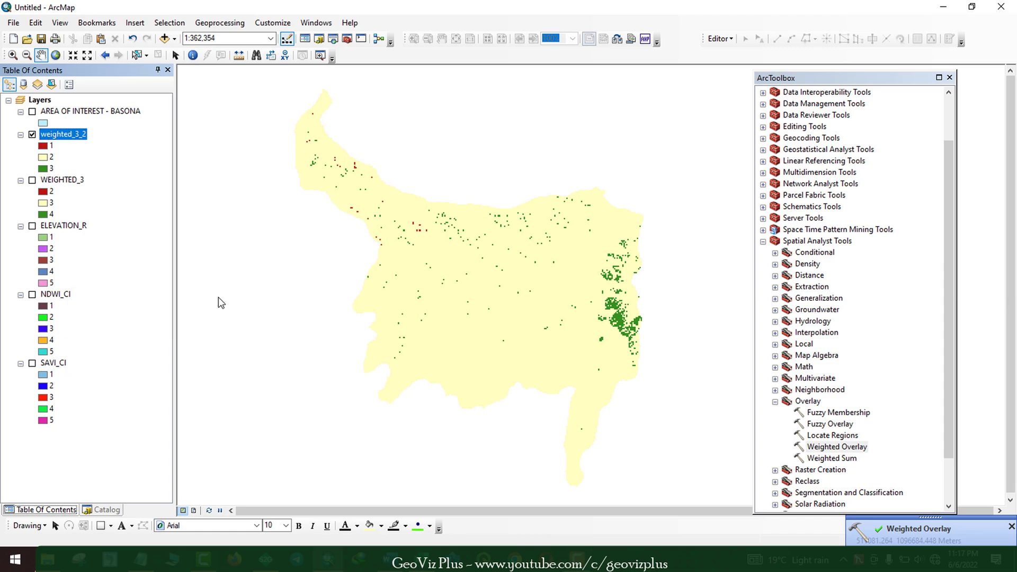
right_click(67, 180)
click(106, 216)
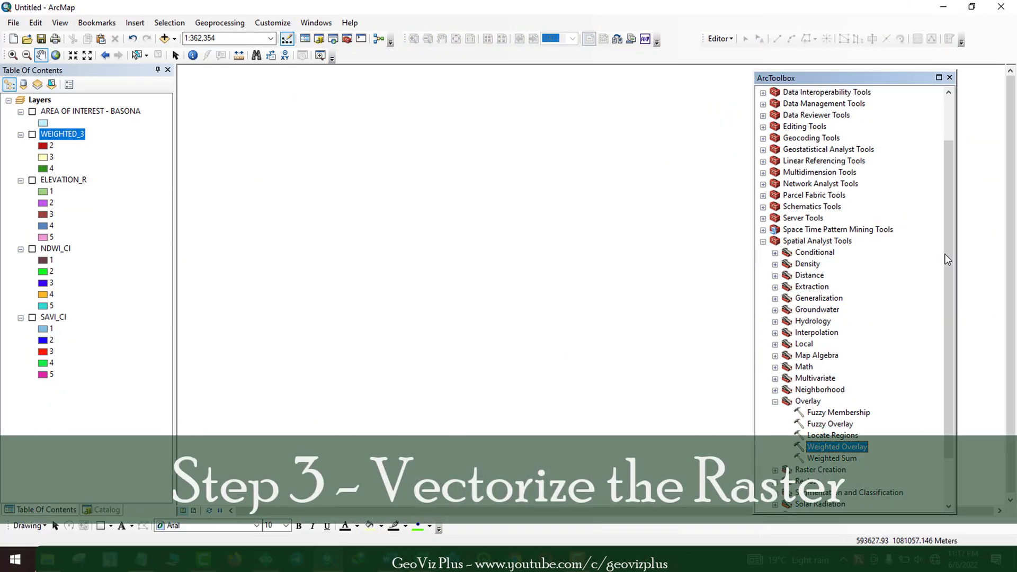
Start the Raster to Polygon conversion with WEIGHTED_3 as the input raster
click(763, 241)
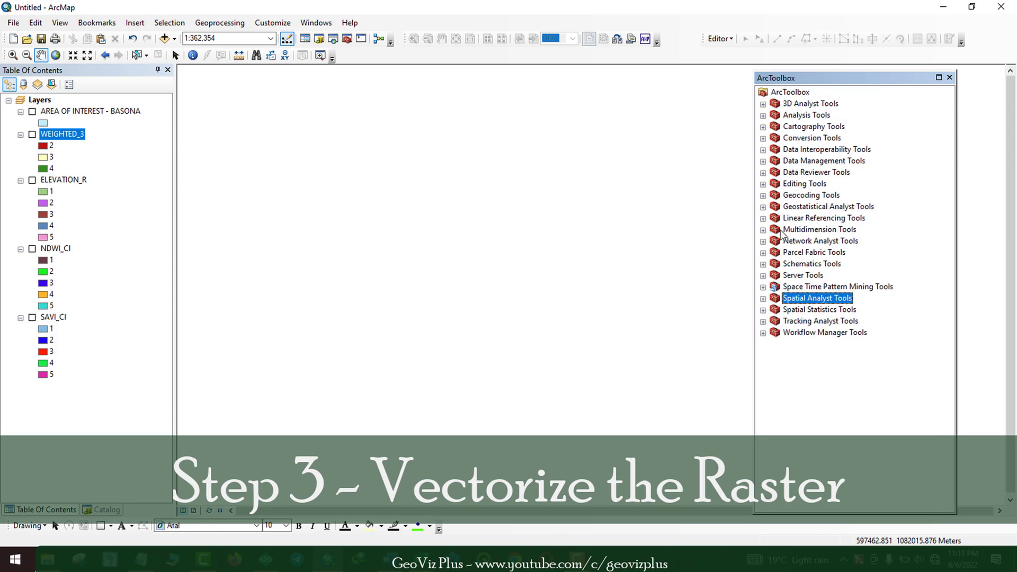
click(763, 138)
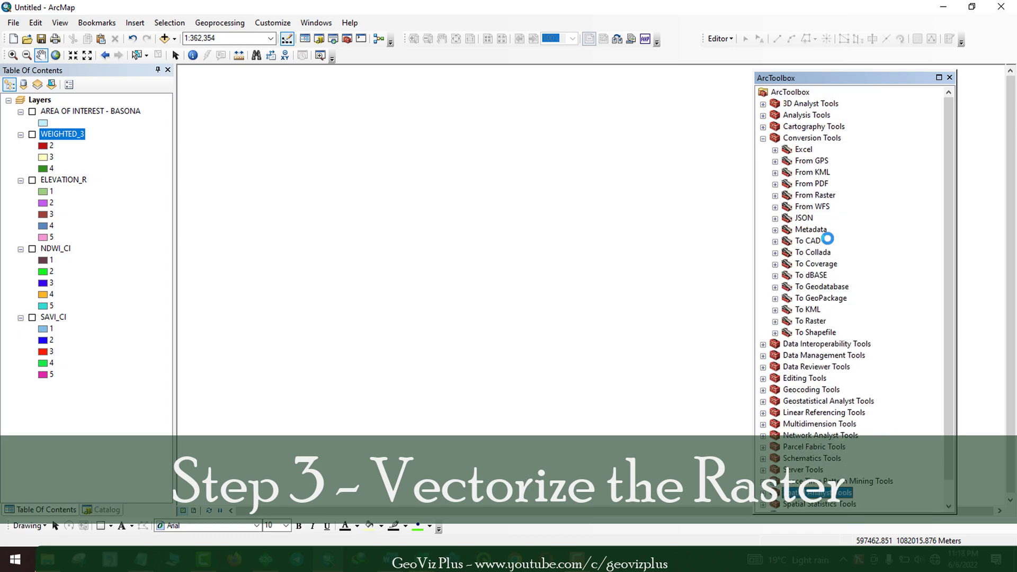
click(774, 195)
double_click(827, 241)
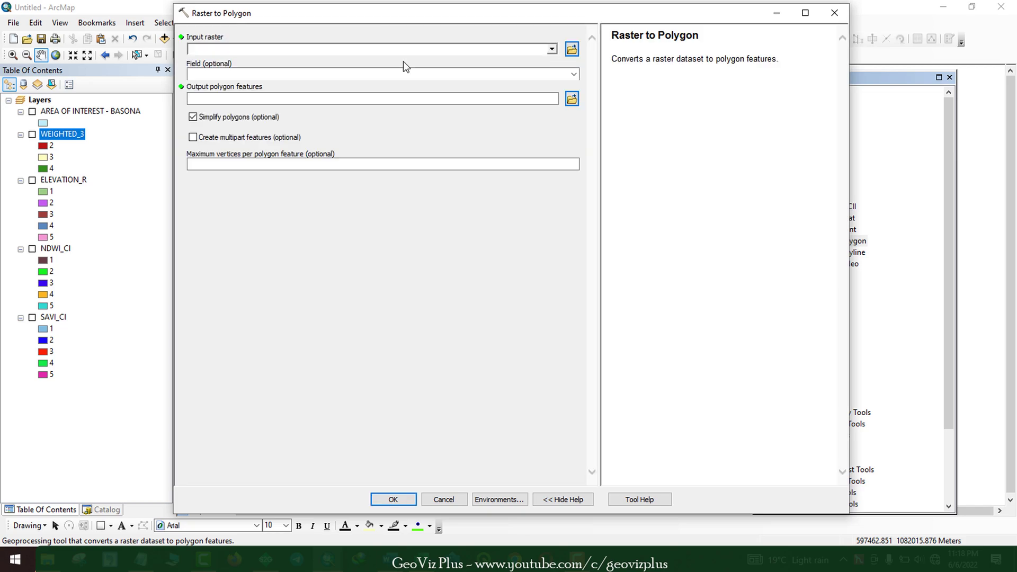
click(244, 49)
click(244, 62)
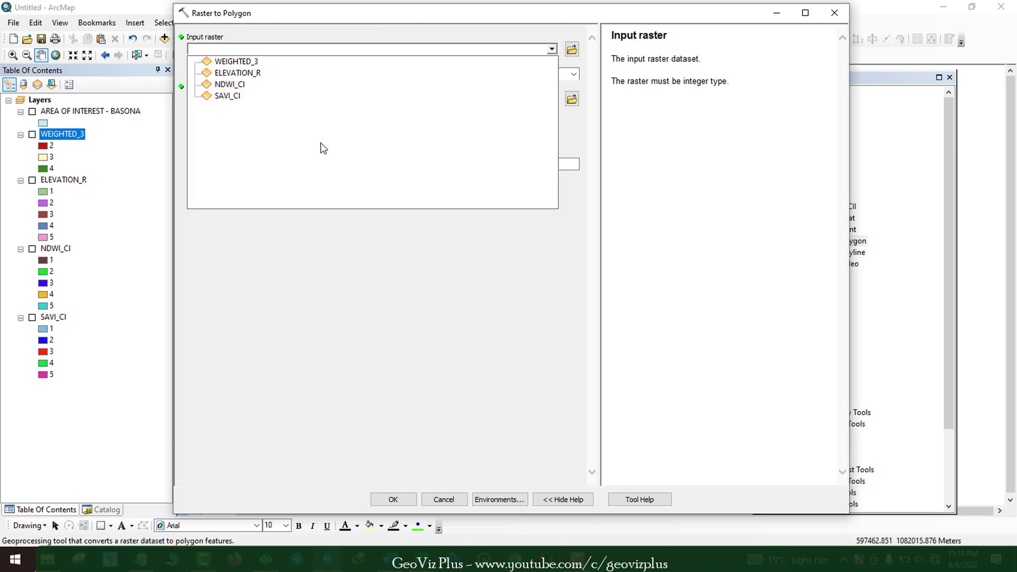
Set the polygon output to Weighted_Vectorized in the TEMP folder, disable polygon simplification and run the conversion
click(573, 100)
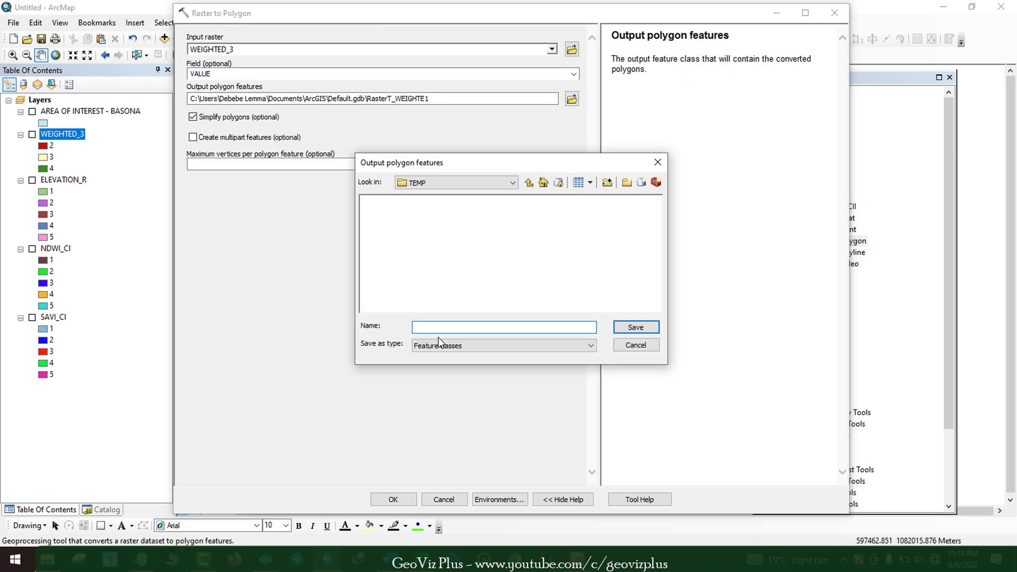
text(Weighted_Vectorized)
key(Return)
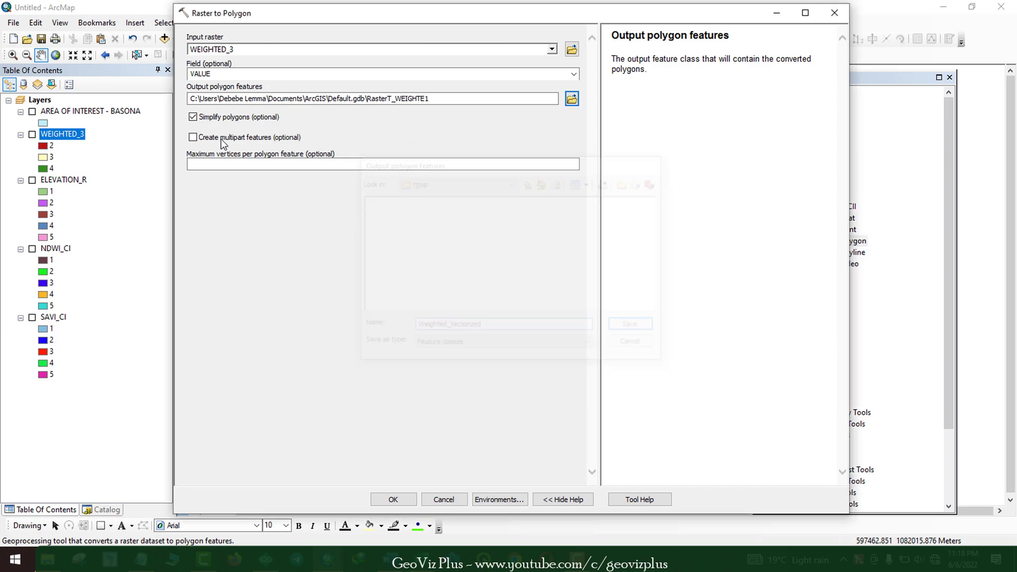
click(192, 117)
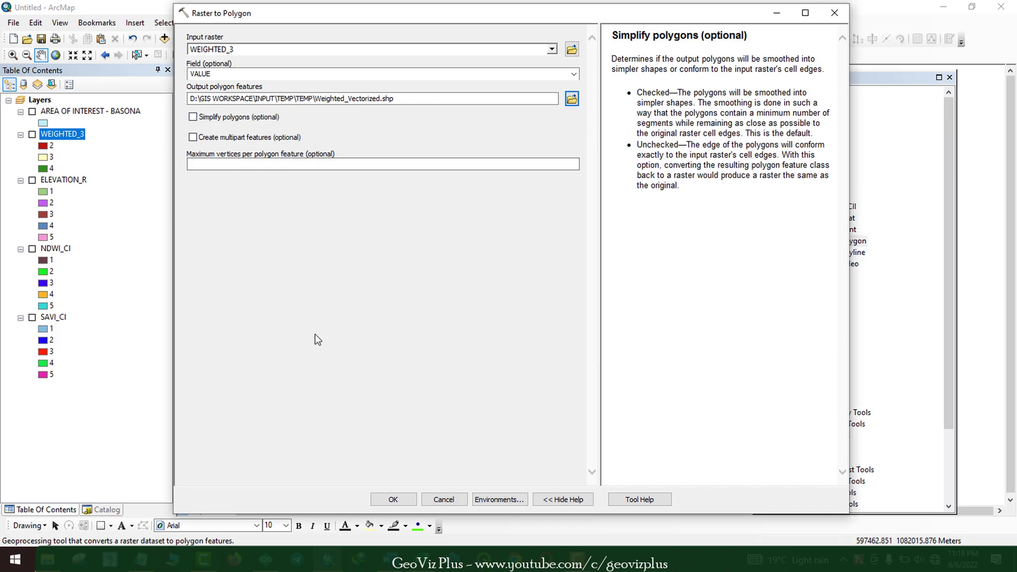
click(400, 498)
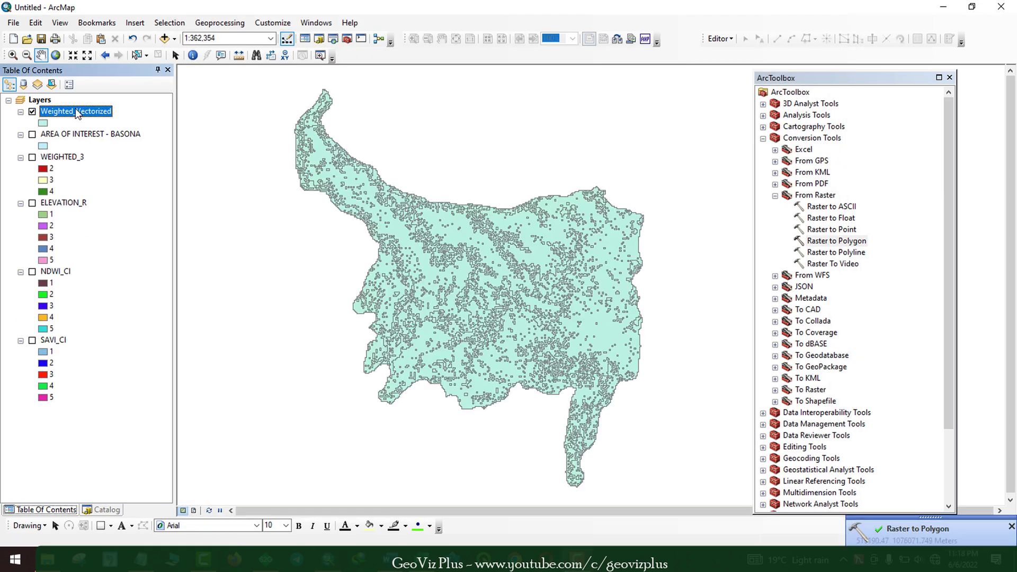
Examine the attribute table of the Weighted_Vectorized layer and close it
right_click(76, 108)
click(133, 146)
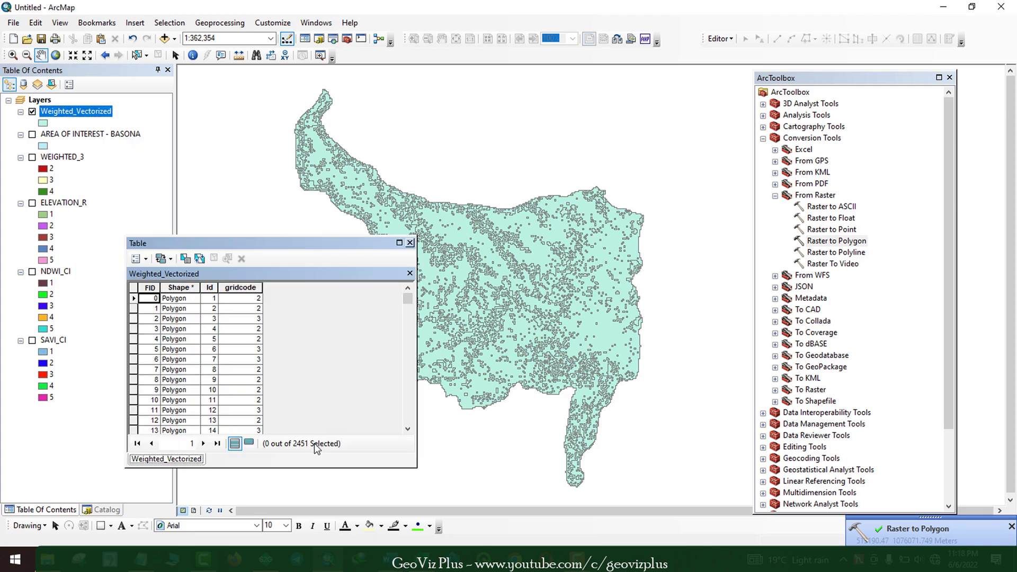
click(410, 243)
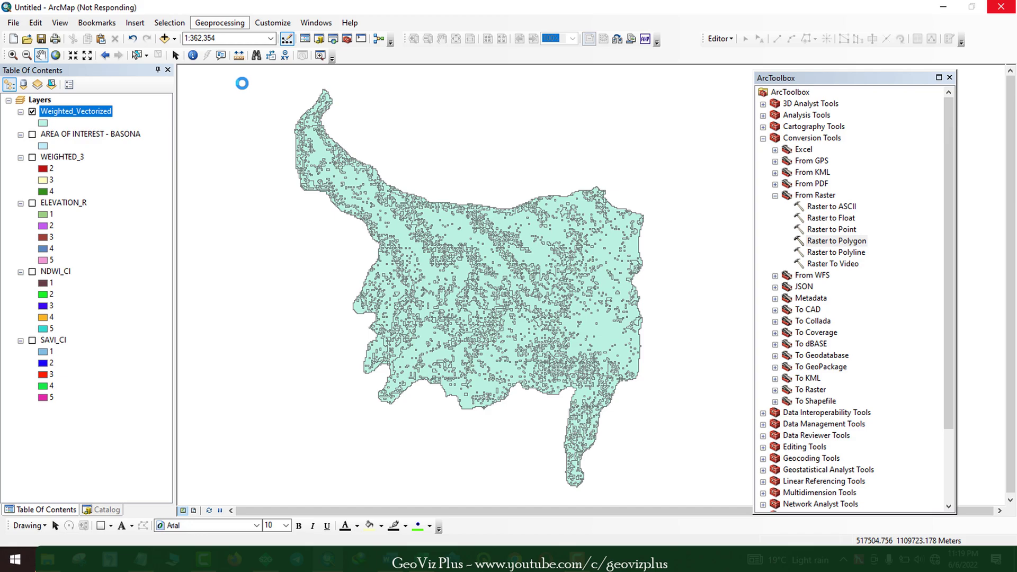
Dissolve the Weighted_Vectorized polygons by the gridcode field into Weighted_dissolved
click(255, 104)
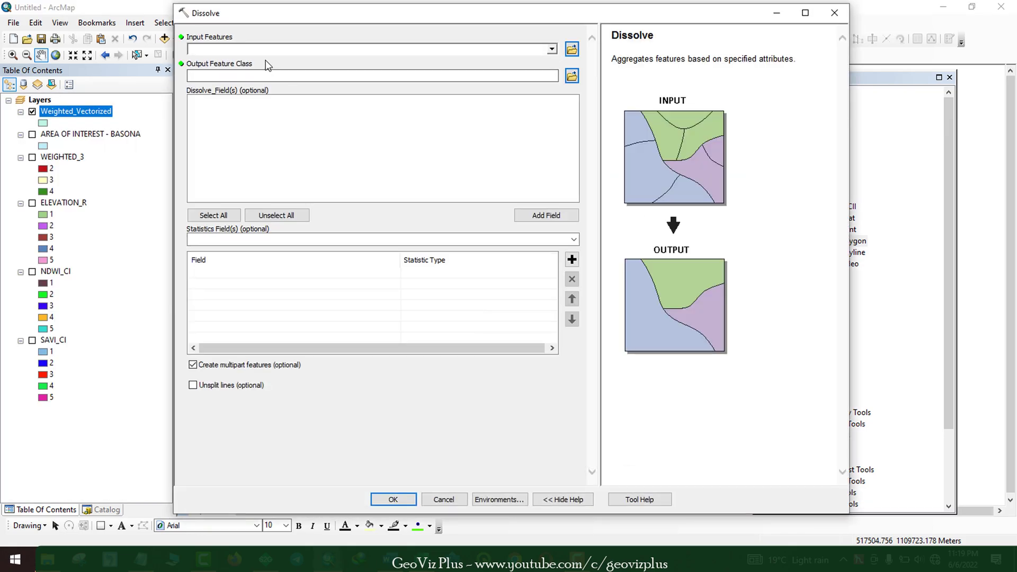
click(267, 49)
click(249, 62)
click(195, 123)
right_click(72, 110)
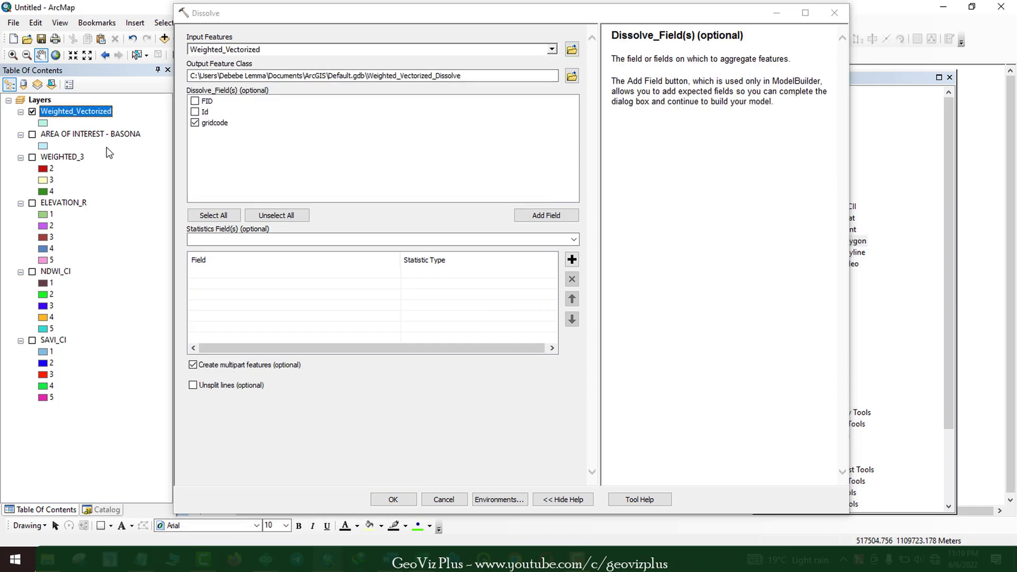
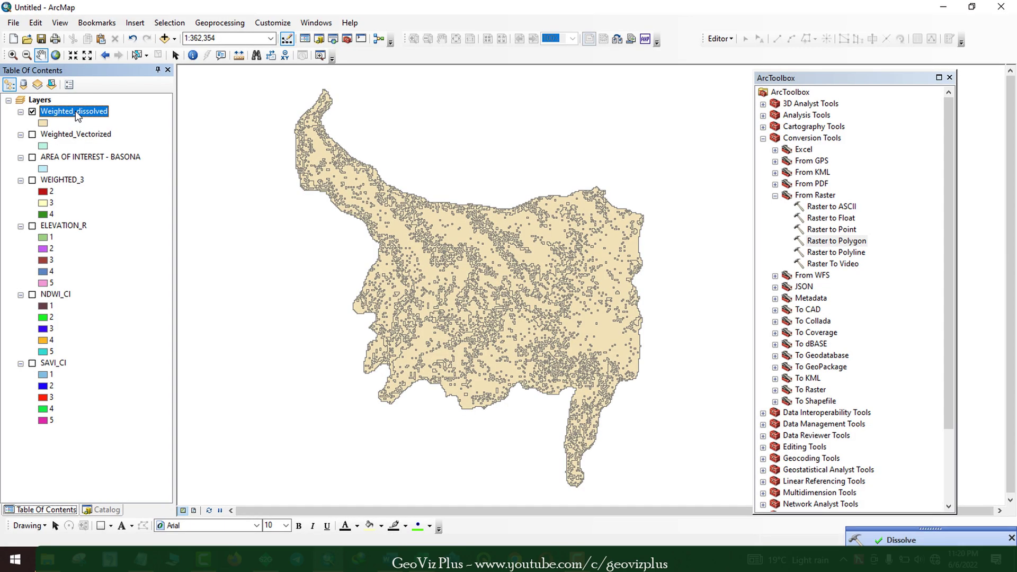
Check the attribute table of the Weighted_dissolved layer and remove the Weighted_Vectorized layer from the map
right_click(77, 112)
click(137, 150)
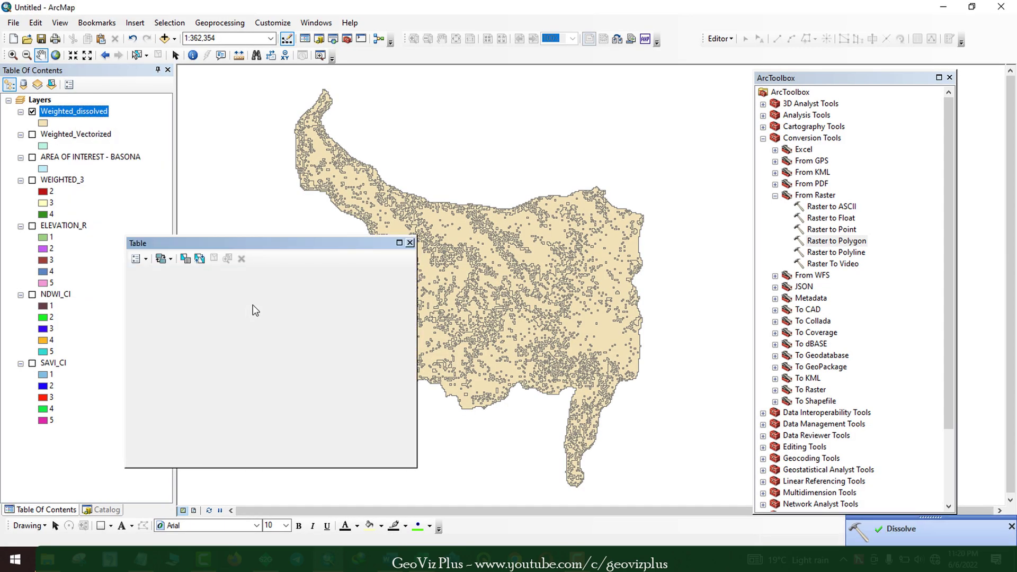
click(410, 242)
right_click(98, 134)
key(Return)
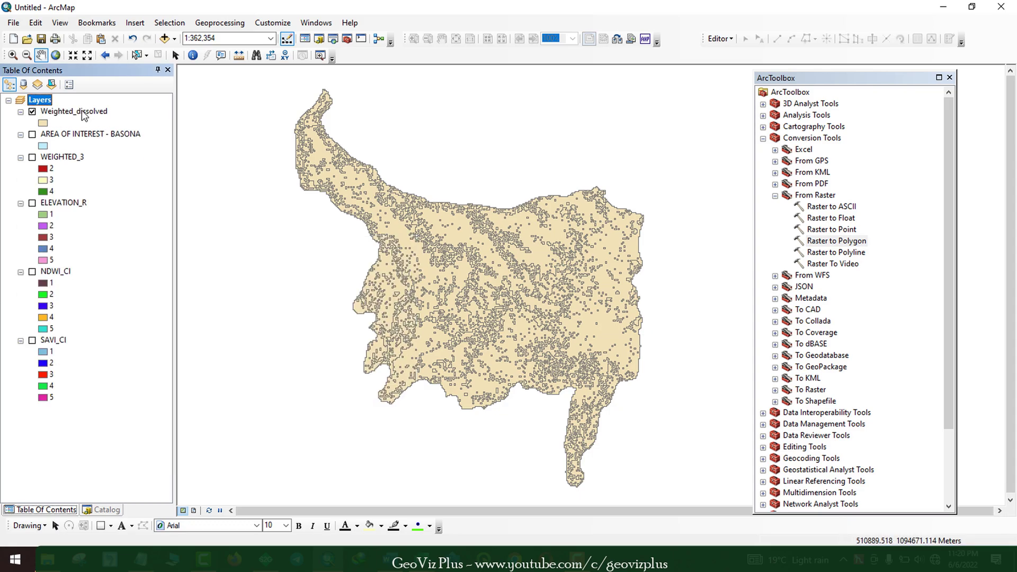
Add a Long Integer field named Area_Ha to the attribute table of the Weighted_dissolved layer
right_click(83, 113)
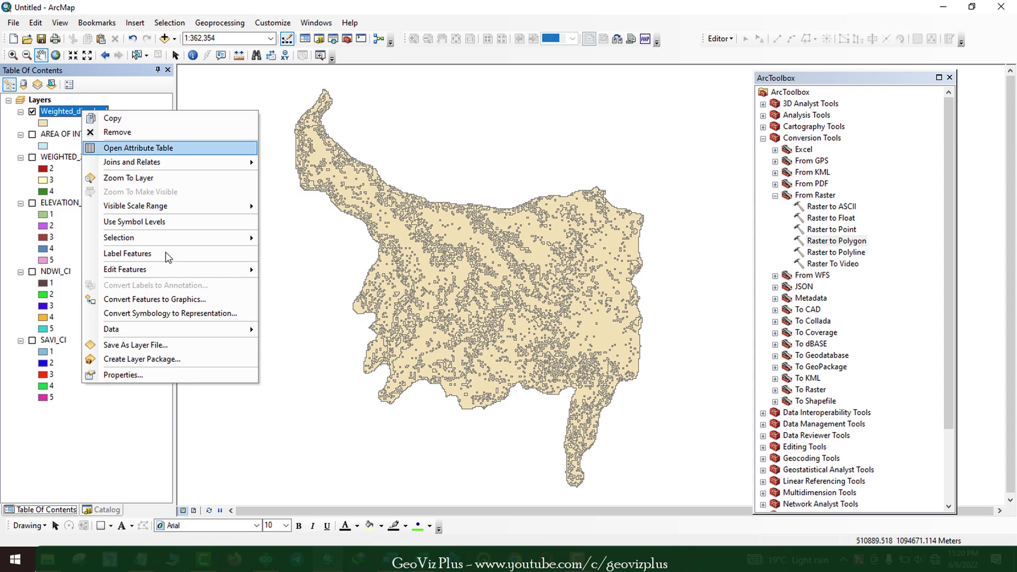
click(119, 148)
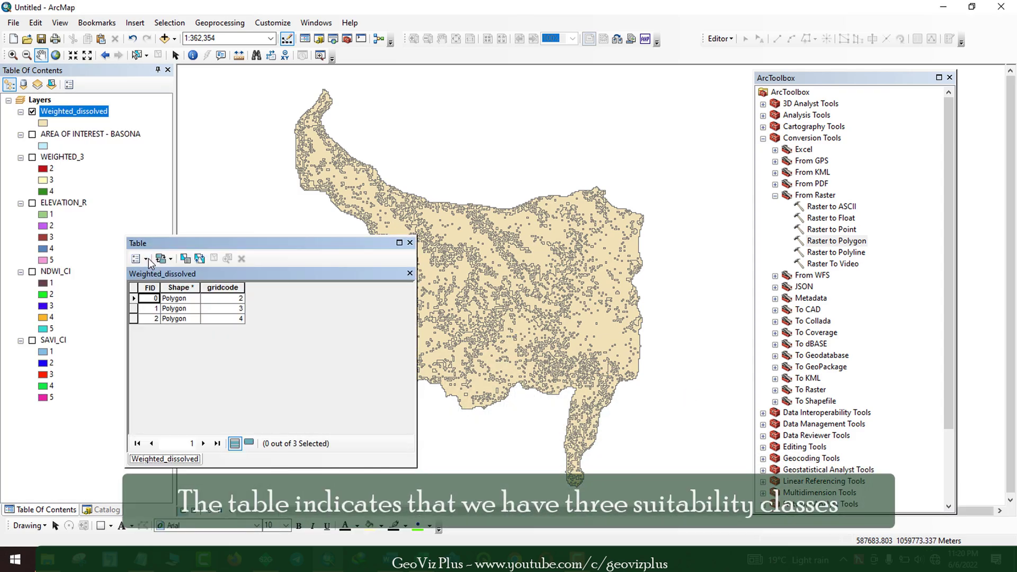
click(145, 259)
click(169, 326)
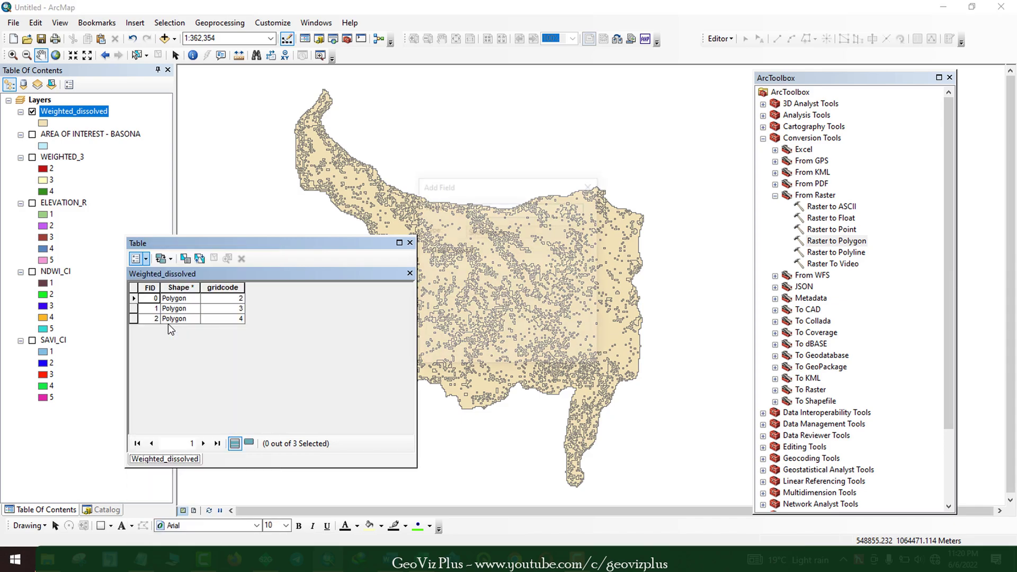
text(Area_Ha)
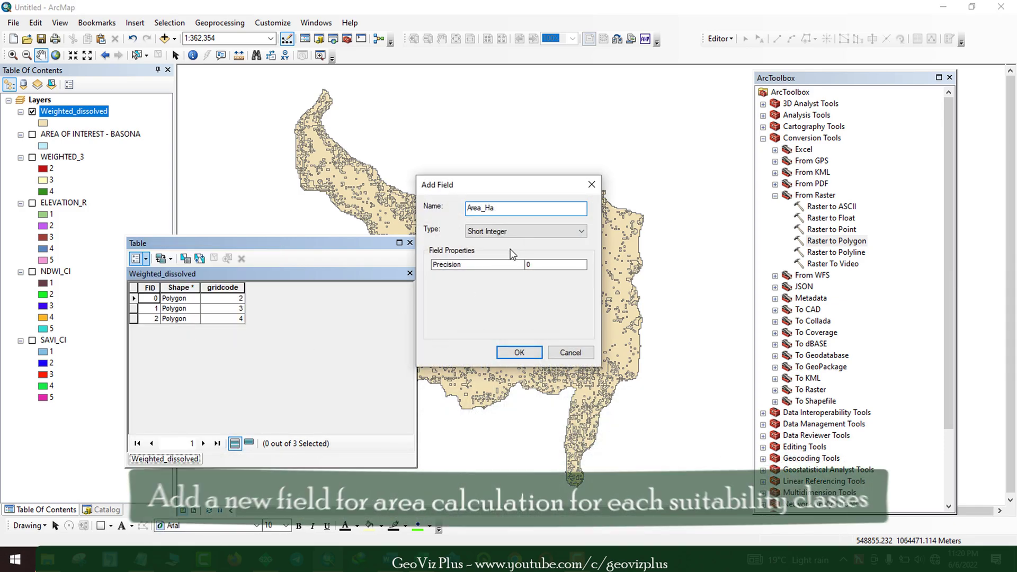
click(524, 232)
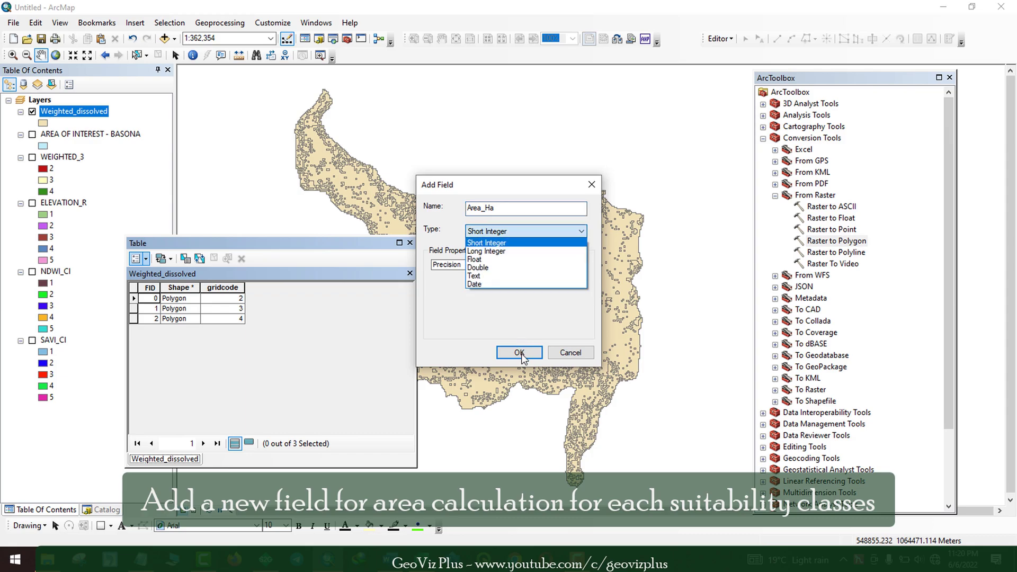
click(524, 251)
key(Return)
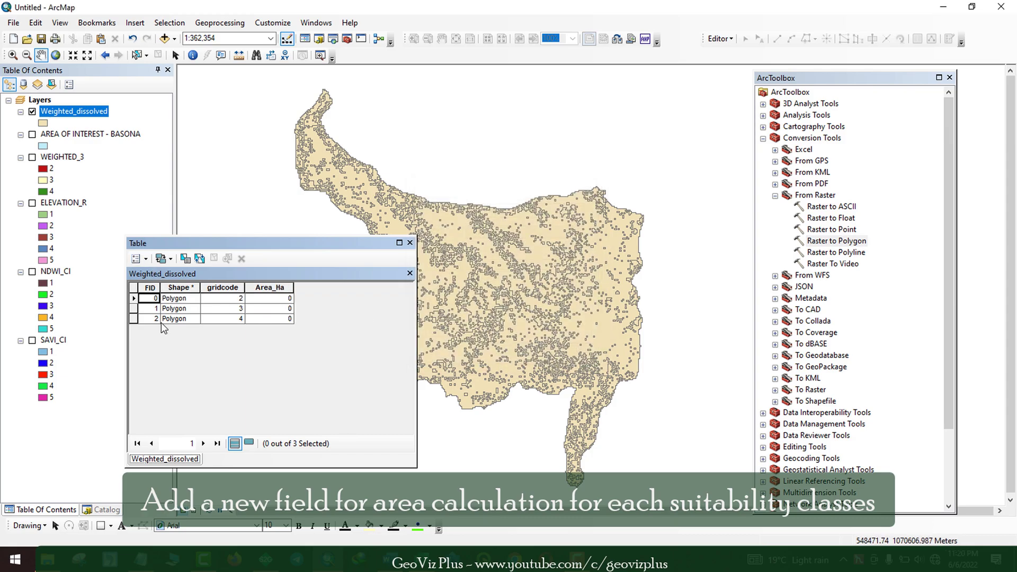
Add a Text field named Suitability_Status to the Weighted_dissolved table, accepting the shortened name Suitabilit
click(148, 260)
click(161, 327)
text(Suitability_Status)
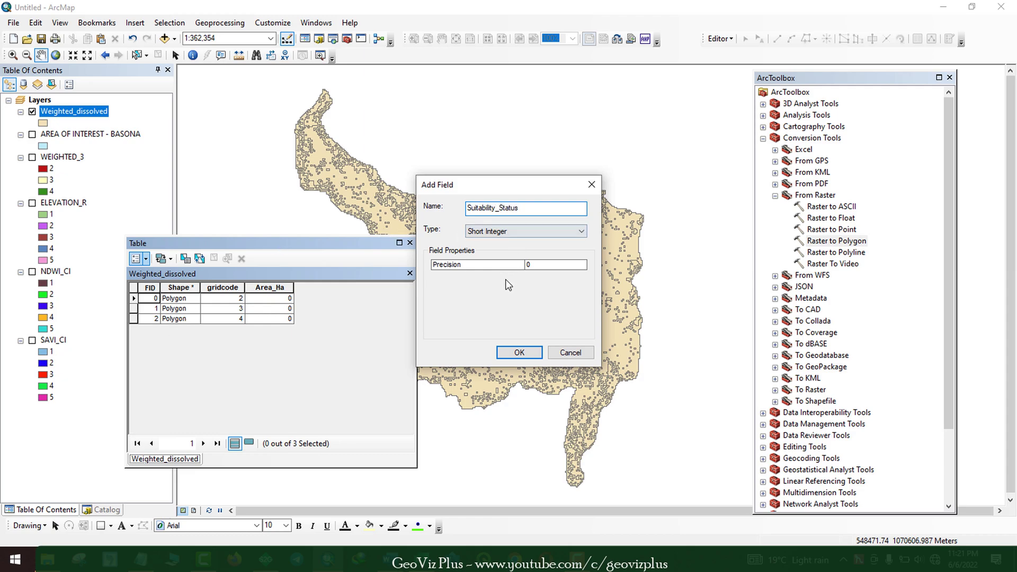
click(524, 232)
click(525, 275)
click(519, 352)
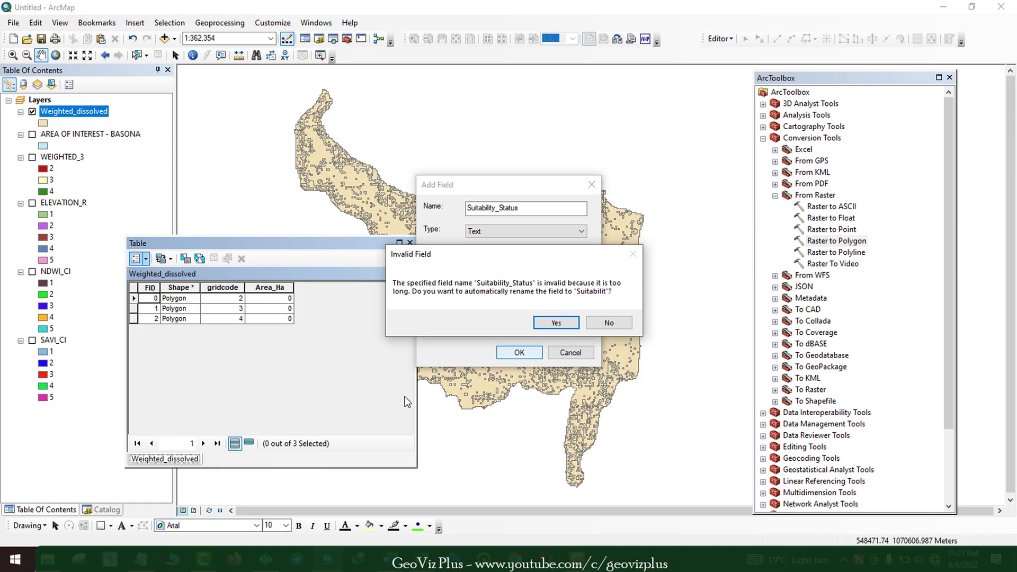
key(Return)
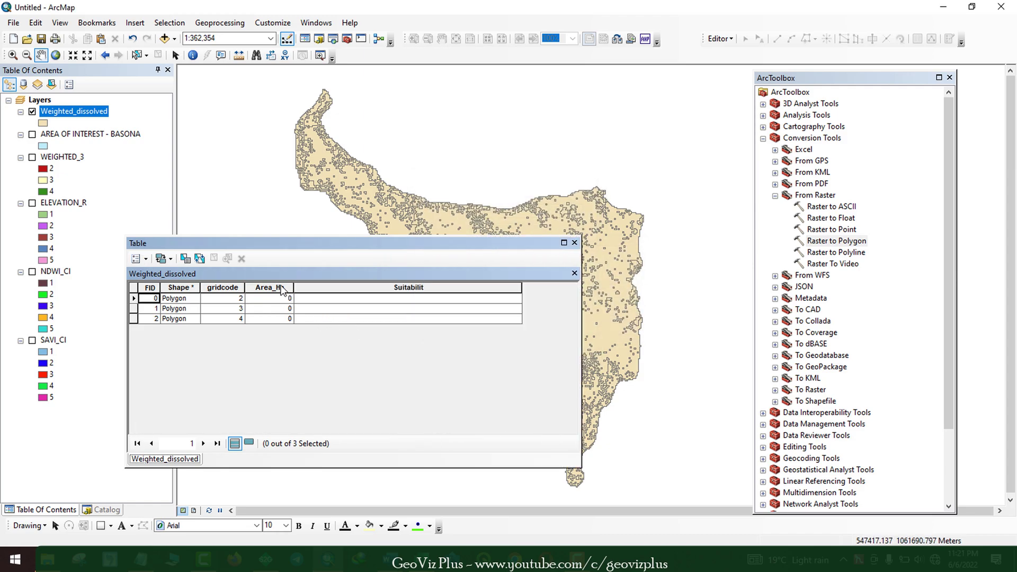
Calculate the polygon areas in hectares into the Area_Ha field, using the data source's coordinate system
click(282, 291)
right_click(282, 289)
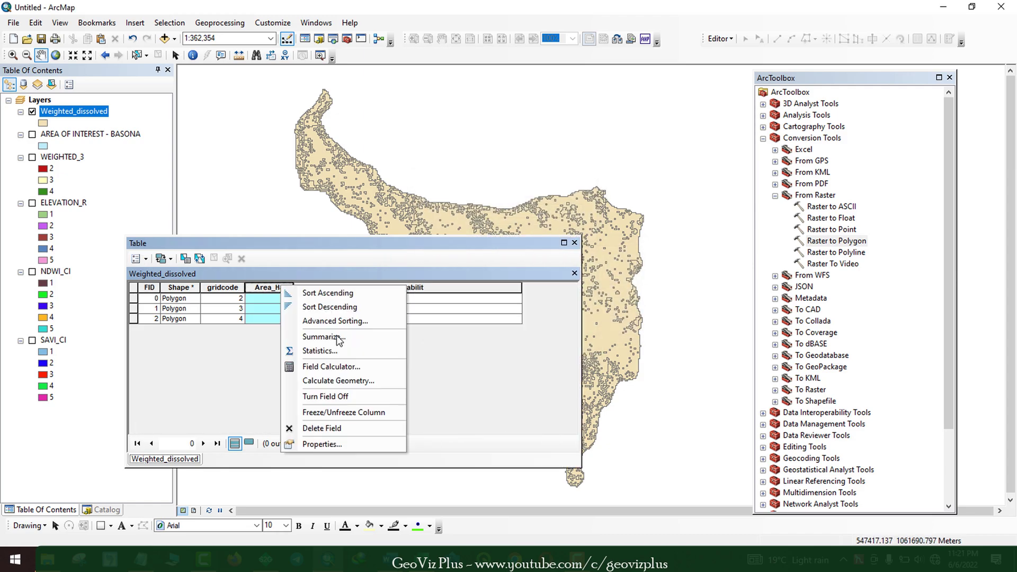
click(333, 379)
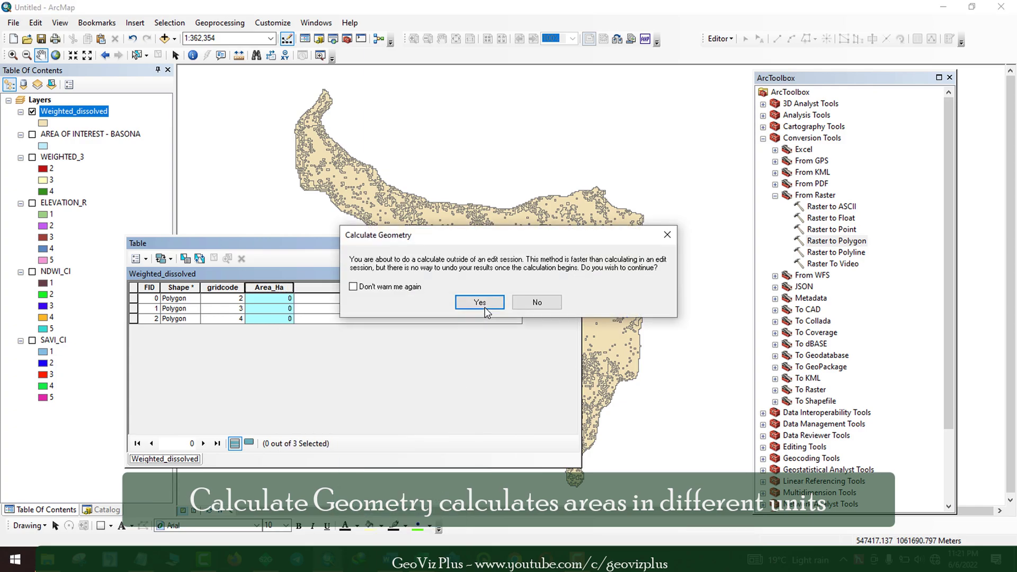
click(485, 308)
click(529, 310)
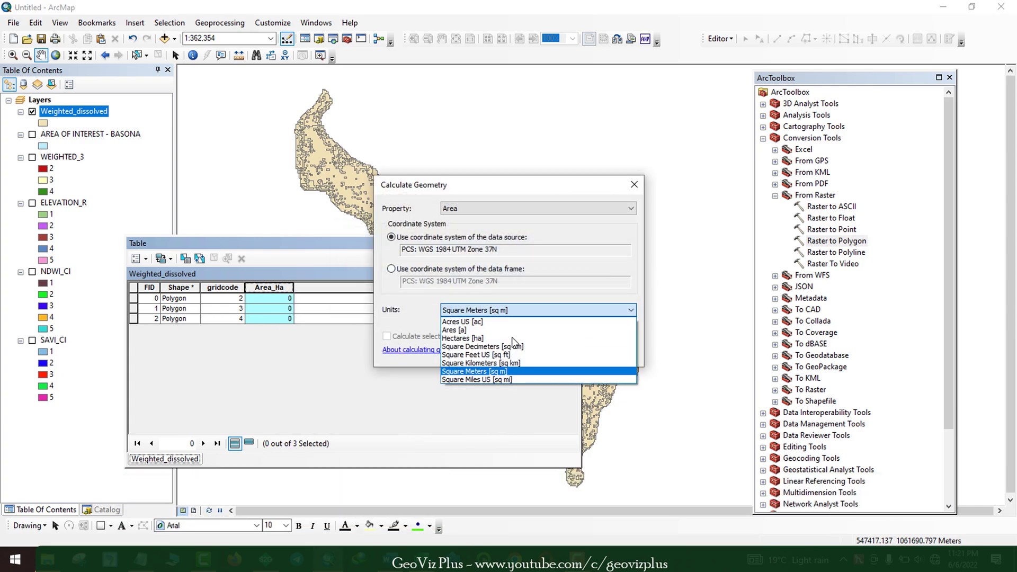
click(565, 349)
key(Return)
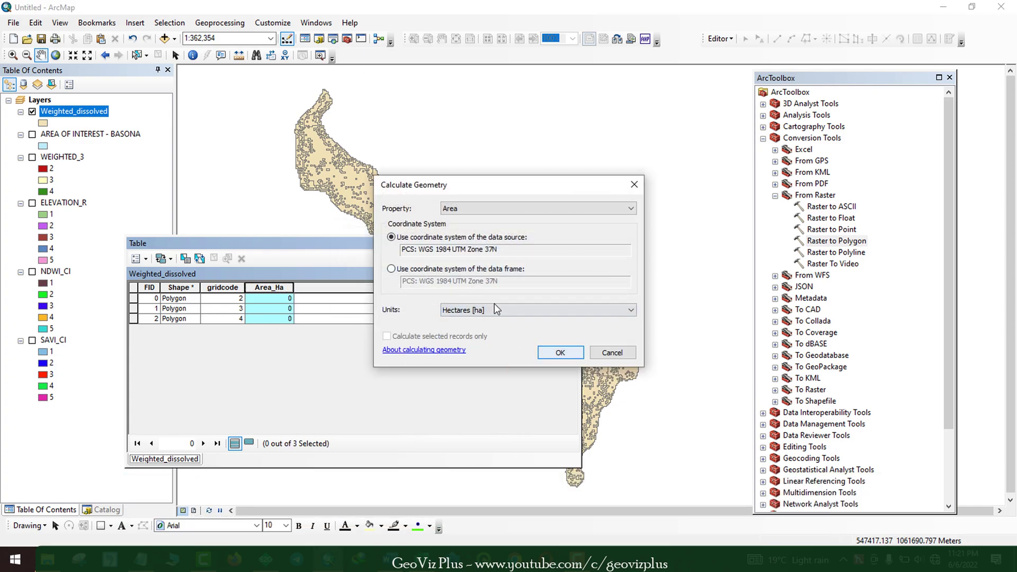
key(Return)
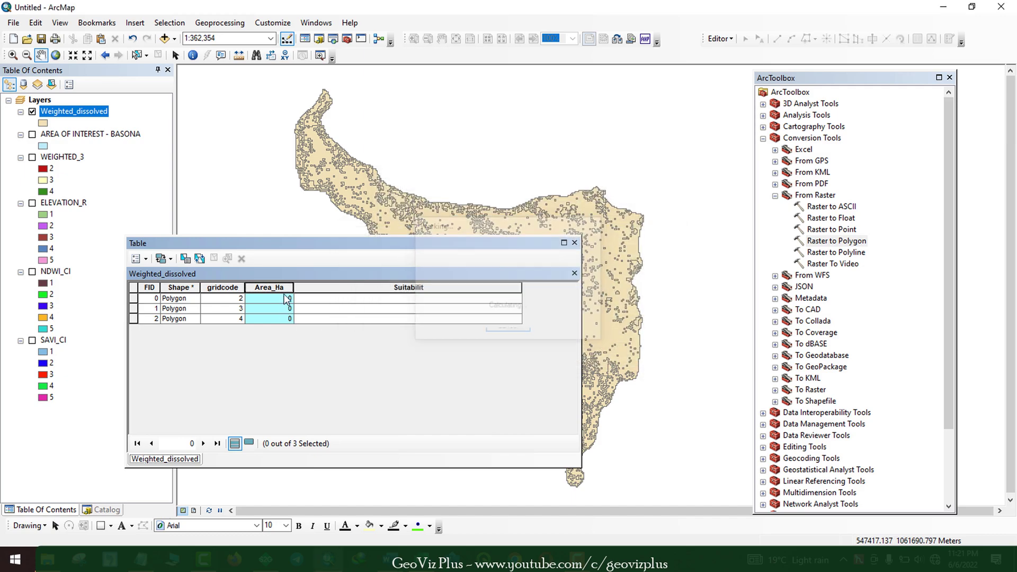
click(285, 318)
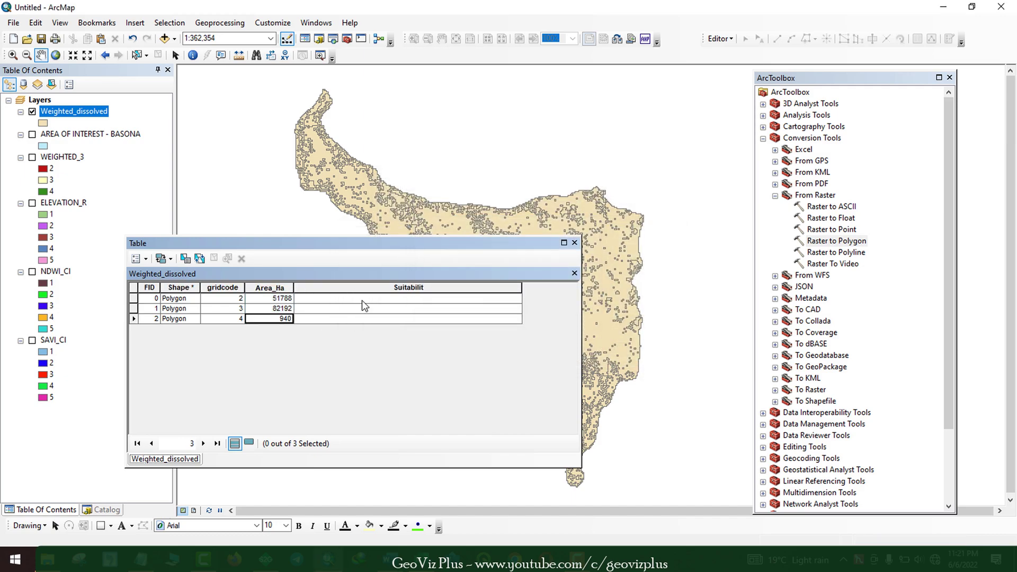
Start an edit session on the Weighted_dissolved layer
click(365, 298)
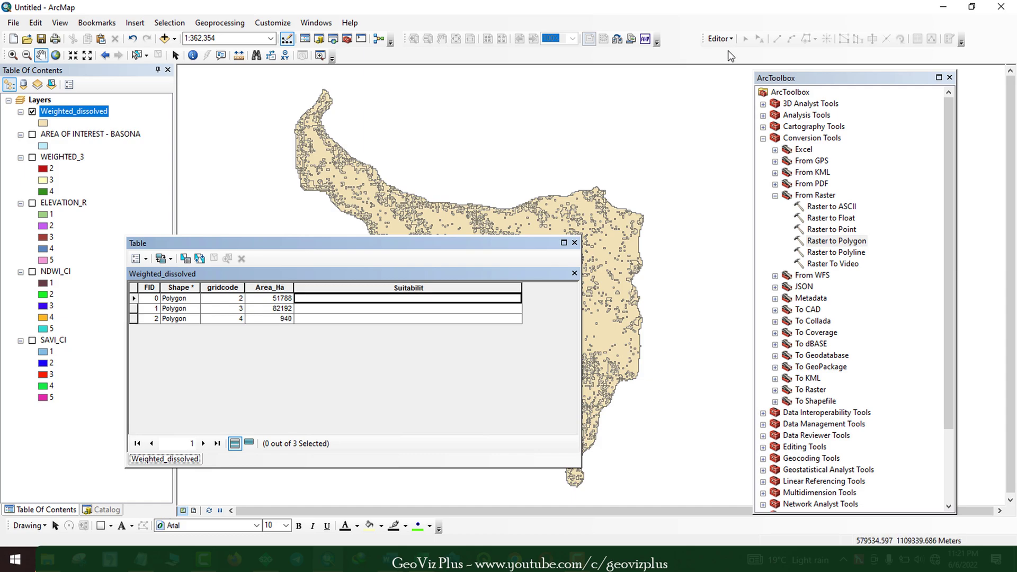
click(728, 39)
click(747, 53)
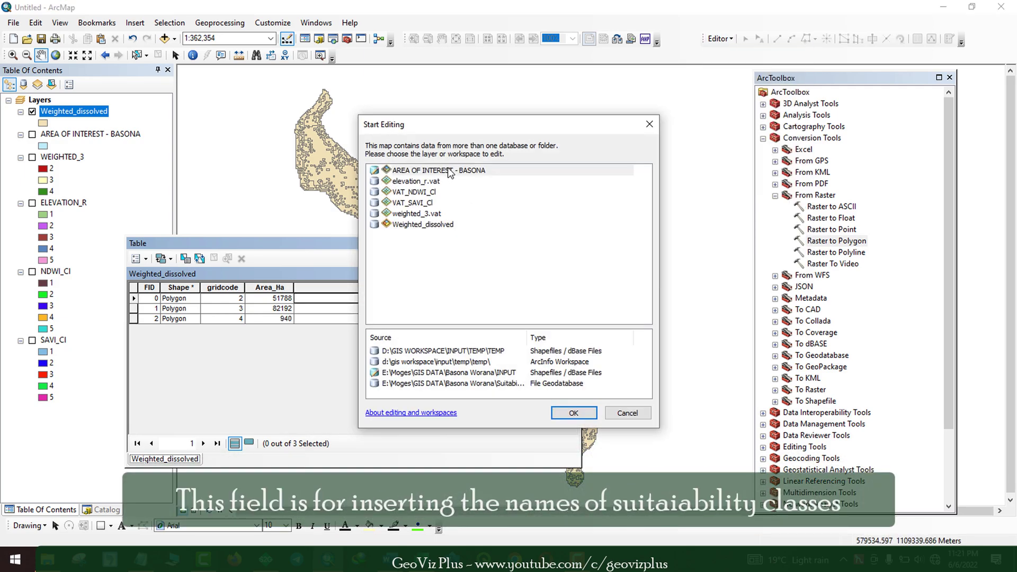
click(422, 224)
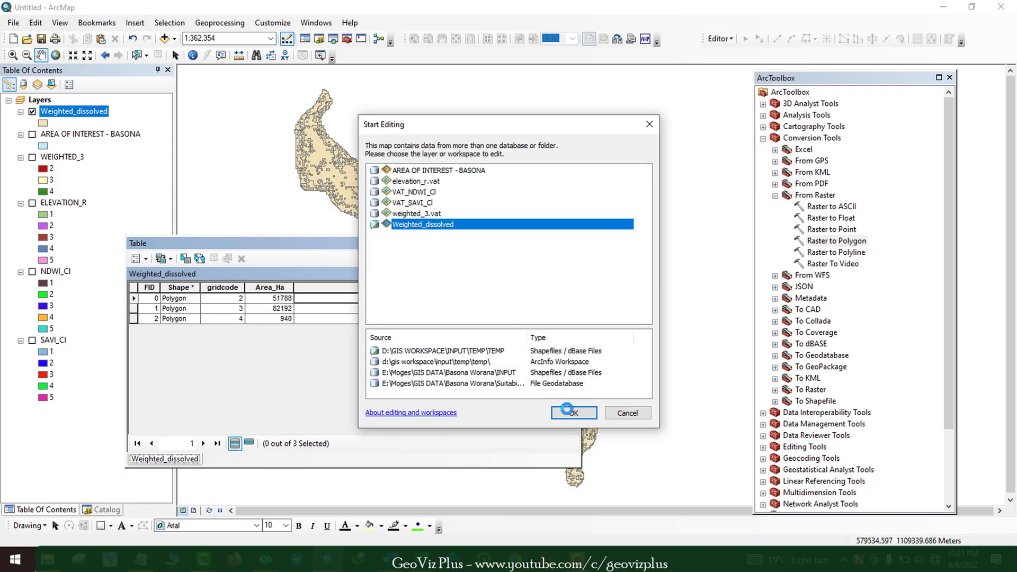
click(573, 412)
Fill the Suitabilit field with Highly Suitable, Moderately Suitable and Less Suitable for gridcodes 2, 3 and 4, and end the edit session
click(332, 298)
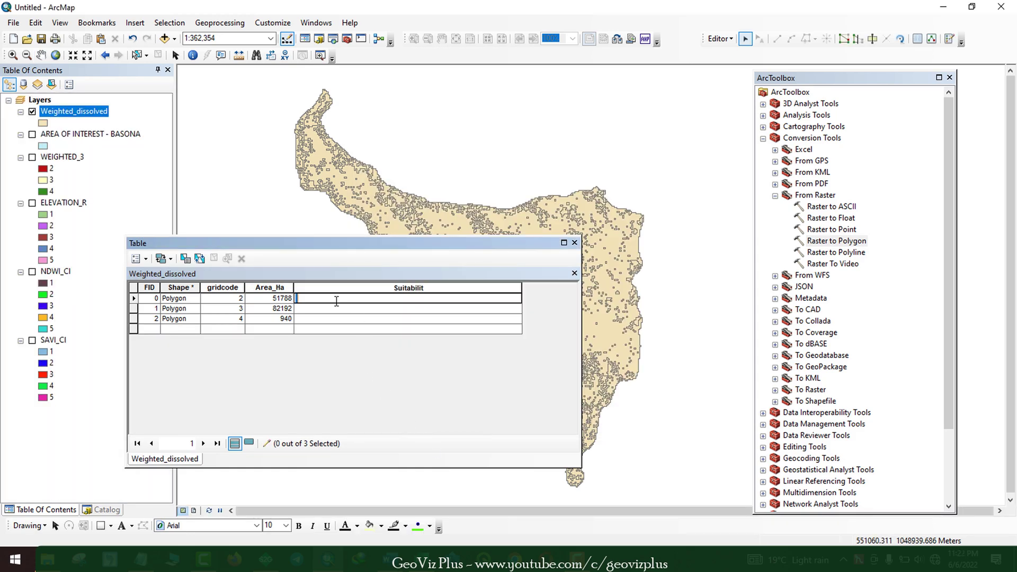
text(Hi)
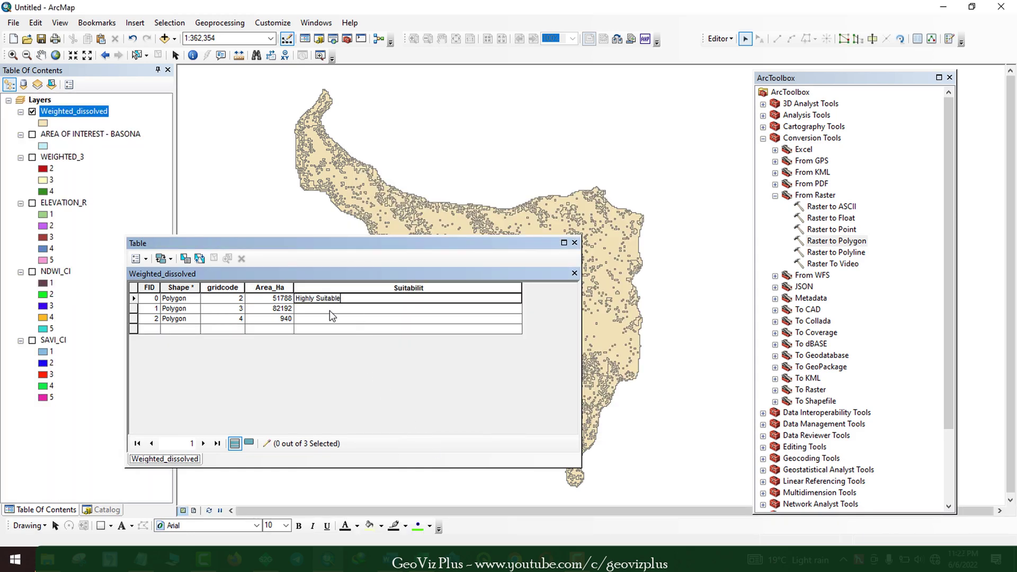
text(ghly Suitable)
click(316, 309)
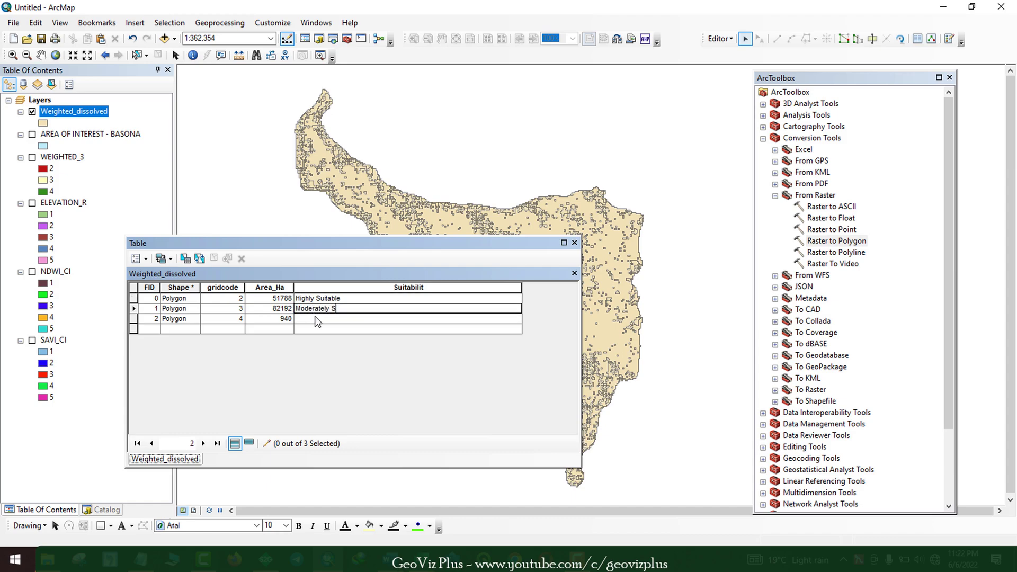
text(Moderately Suitable)
click(315, 319)
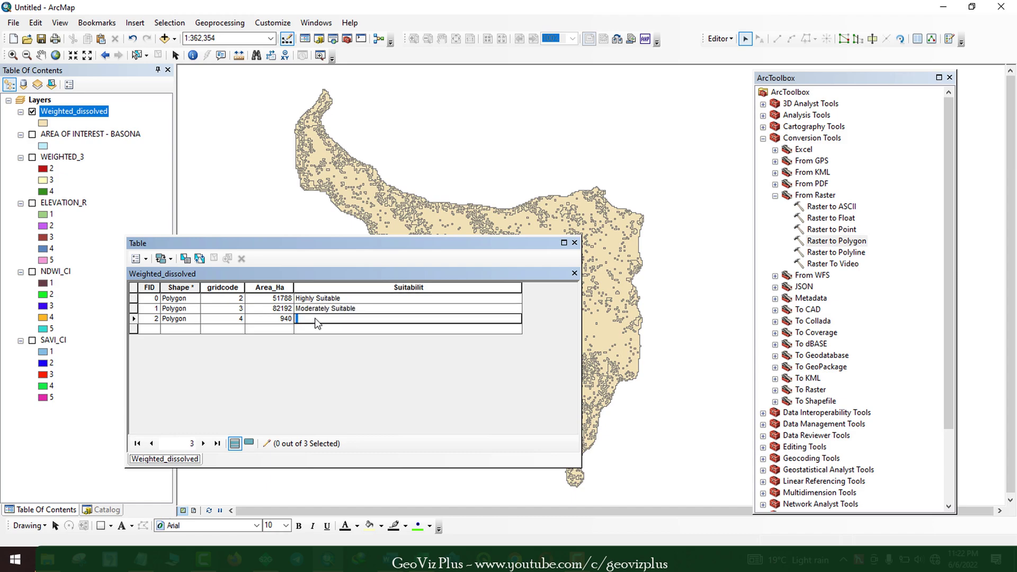
text(Less Suitable)
key(Return)
click(719, 39)
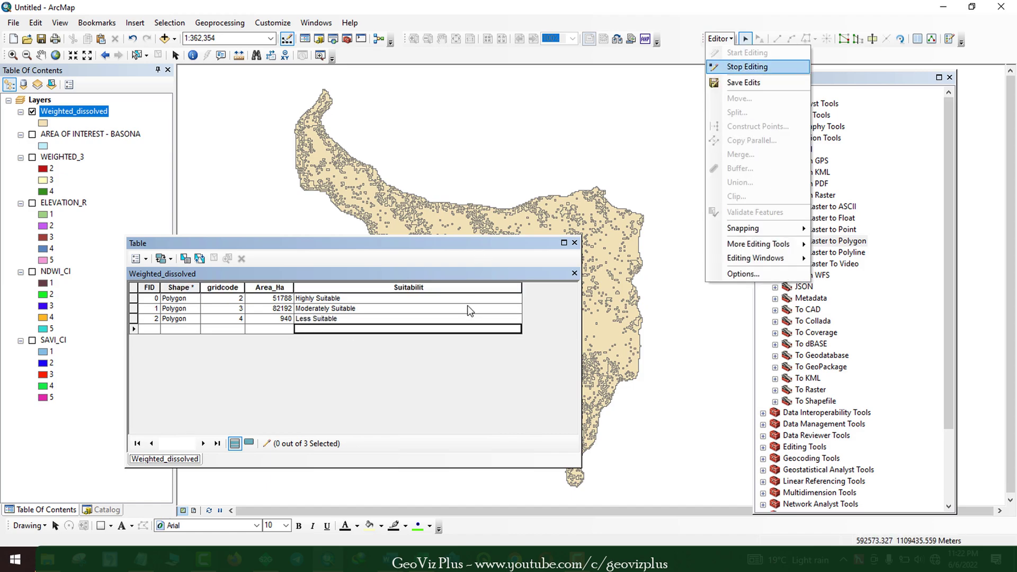
key(Return)
key(Return)
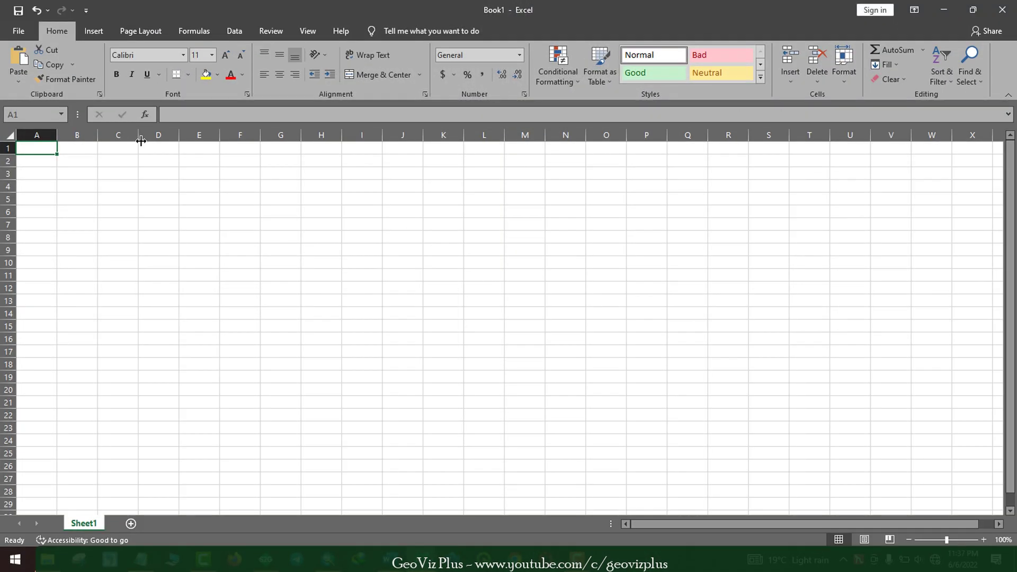
In a blank Excel workbook, widen column B and enter Highly Suitable, Moderately Suitable and Less Suitable in B2:B4
click(80, 160)
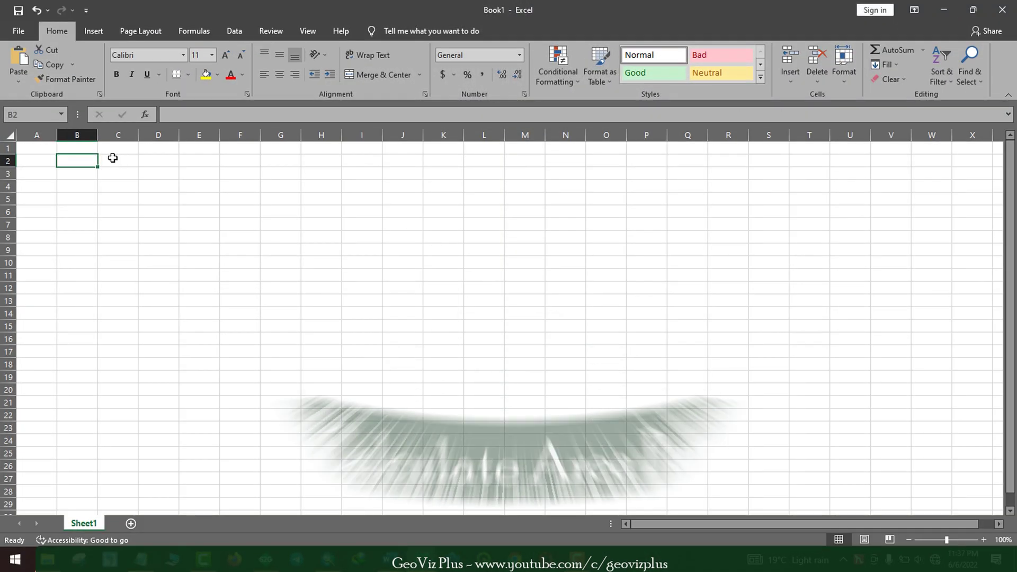
drag(98, 136, 139, 137)
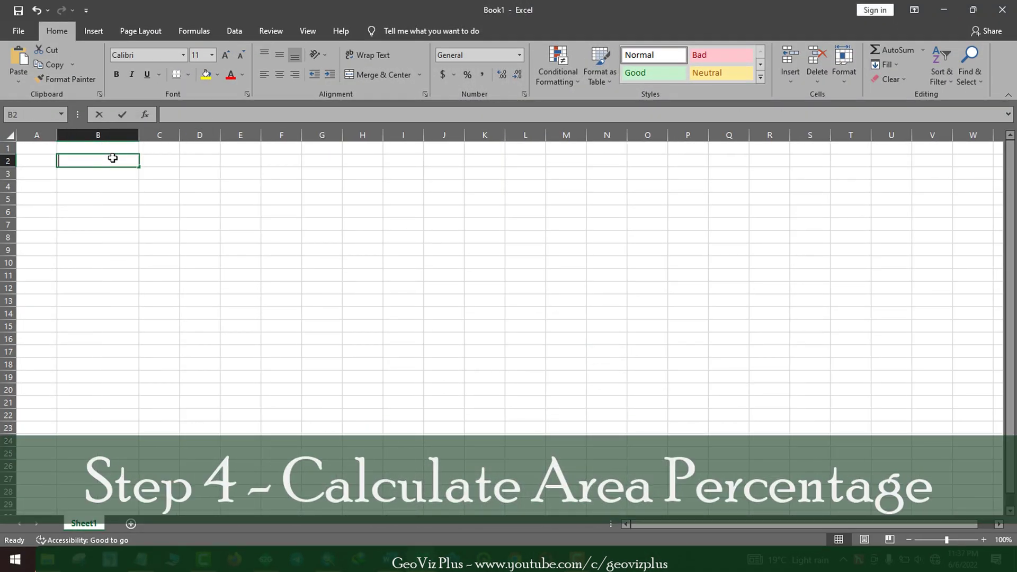
text(Highly Suitable)
key(Return)
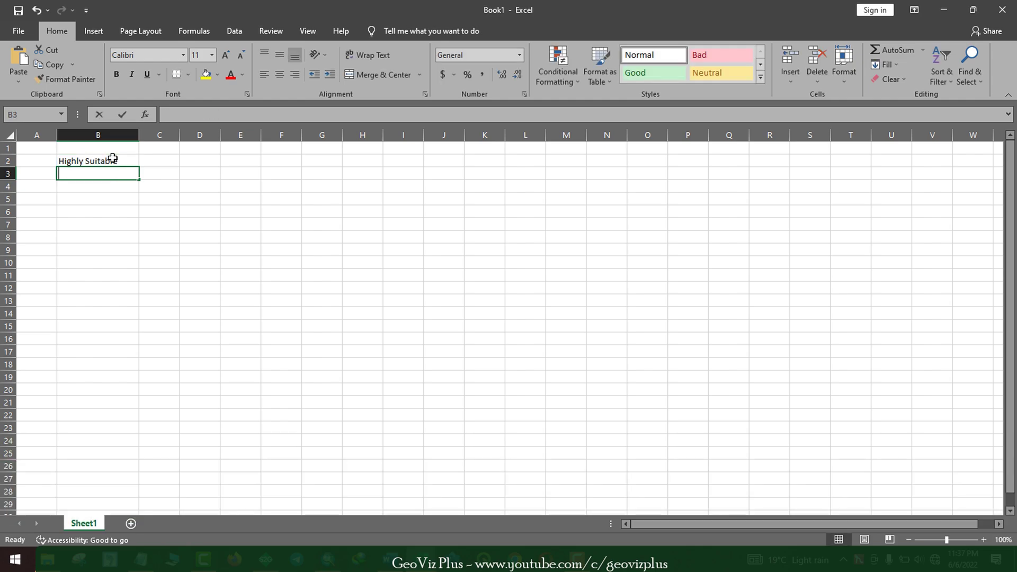
text(Moderately Suitable)
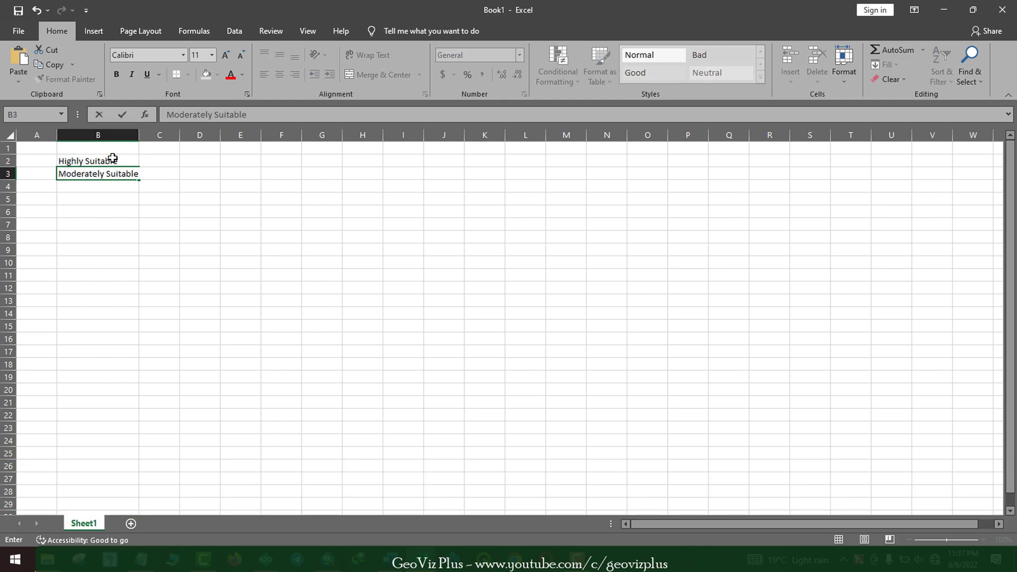
key(Return)
text(Less Suitable)
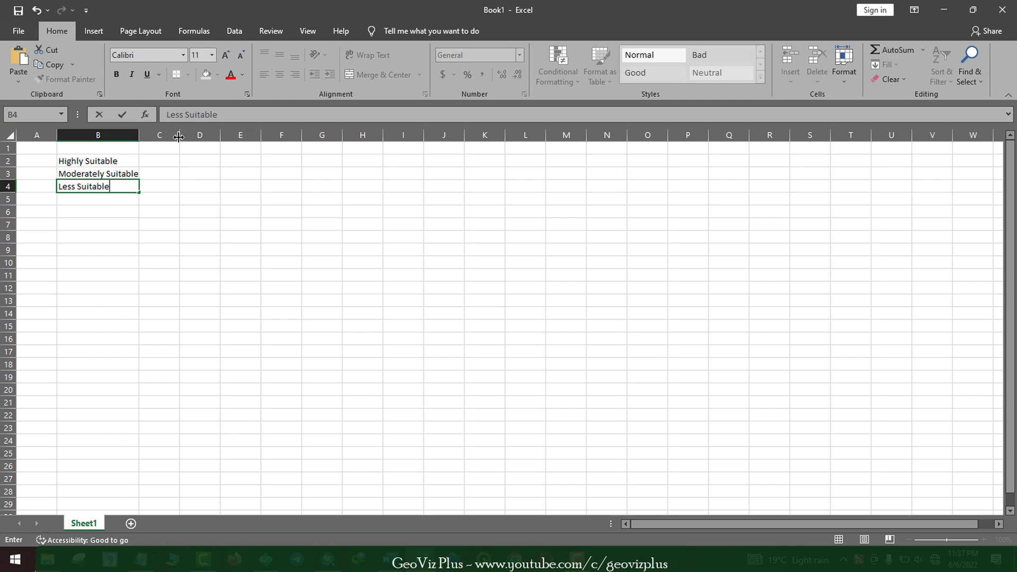
key(Tab)
Enter the column headings Area (Ha) in C1 and Percent in D1
click(176, 149)
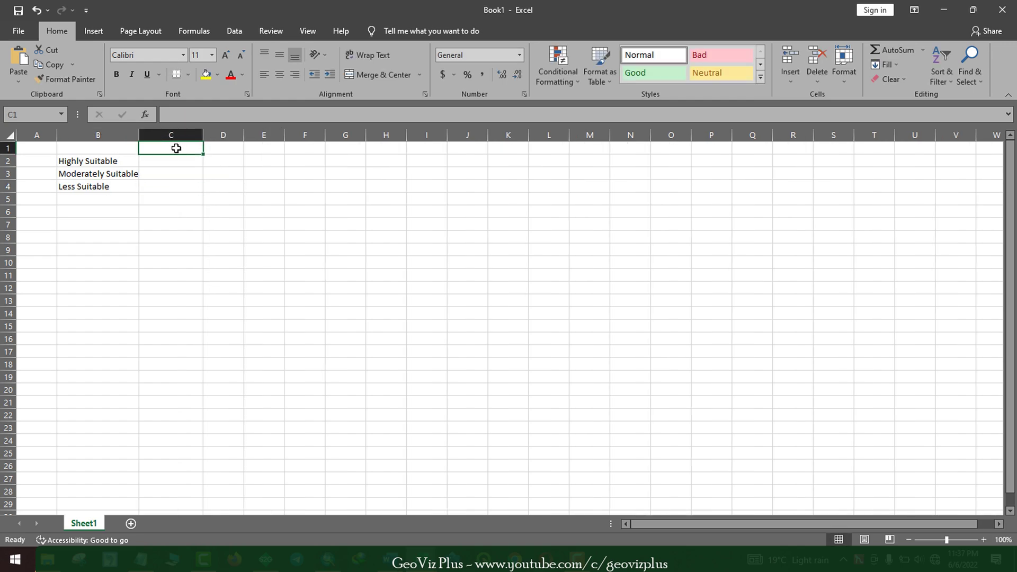
text(Area (Ha)
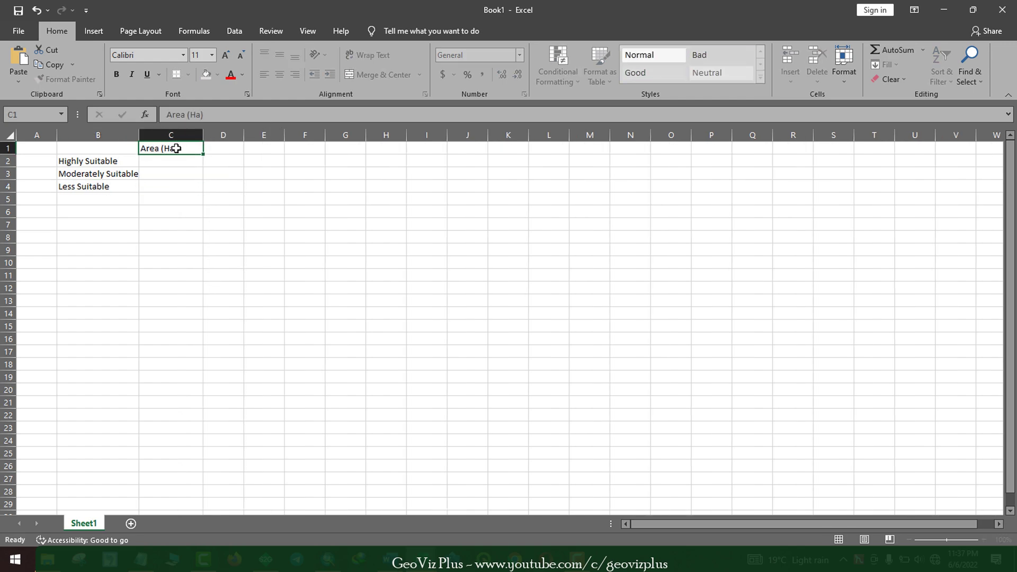
key(Tab)
text(Percent)
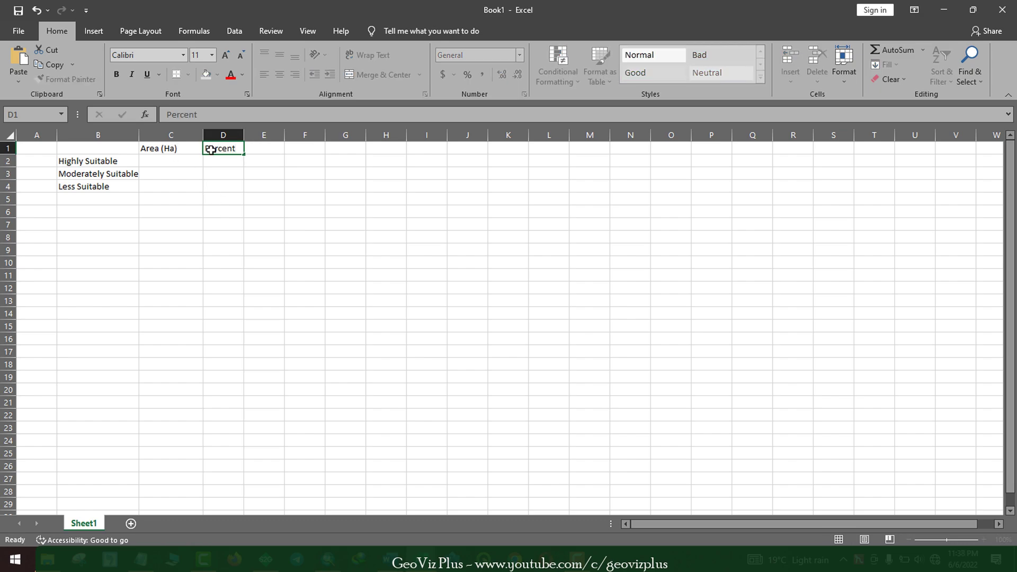
key(Return)
Enlarge the table's font to 14 points, zoom the sheet to 120% and widen column B to fit its labels
key(ctrl+a)
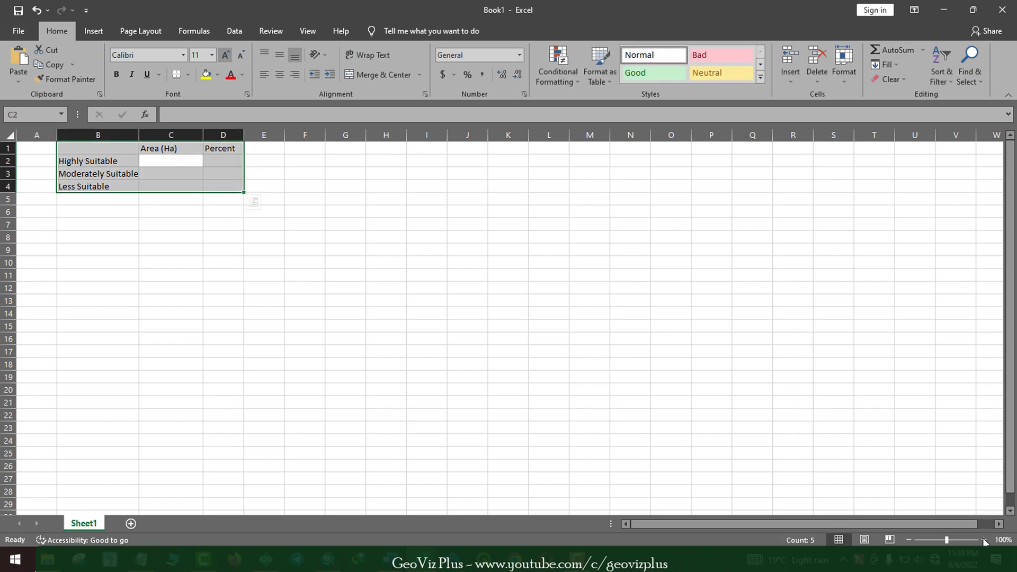
key(ctrl+shift+period)
key(ctrl+shift+period)
click(984, 540)
click(984, 540)
click(270, 320)
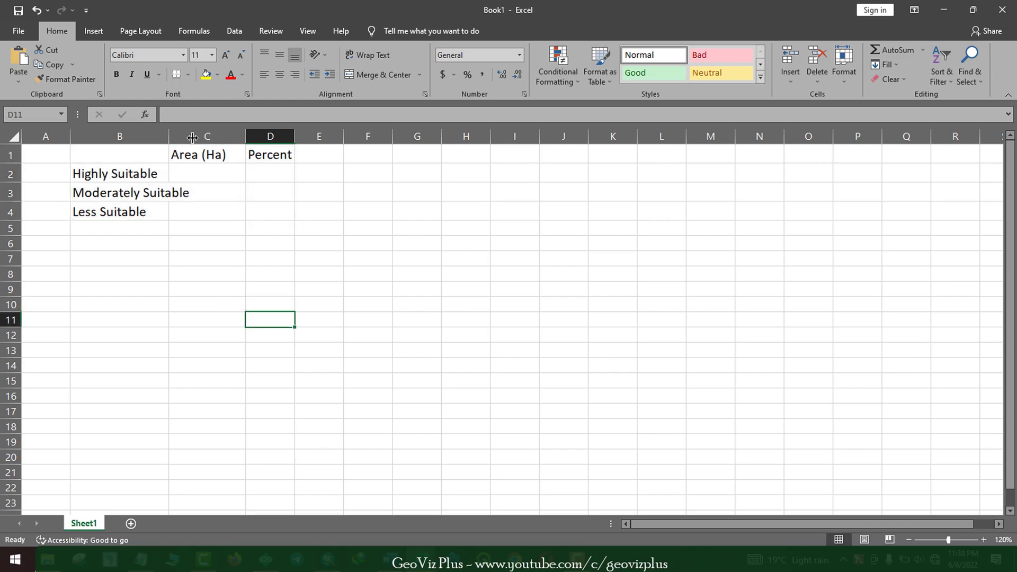
drag(169, 136, 194, 137)
click(240, 176)
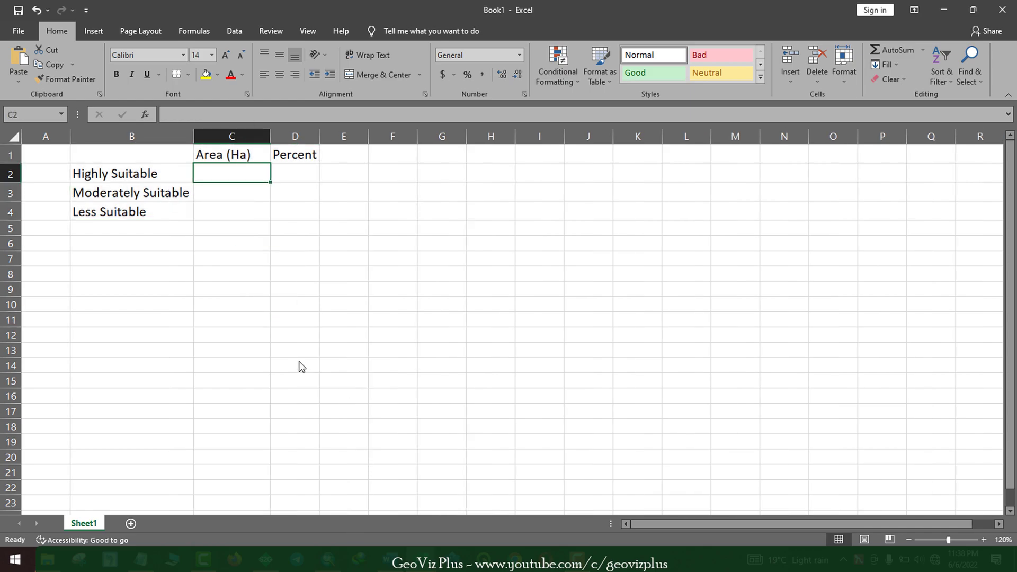
Check the Area_Ha values in the ArcMap Suitability Rank table and enter 51788 for Highly Suitable in C2 of the Excel sheet
click(328, 559)
key(alt+Tab)
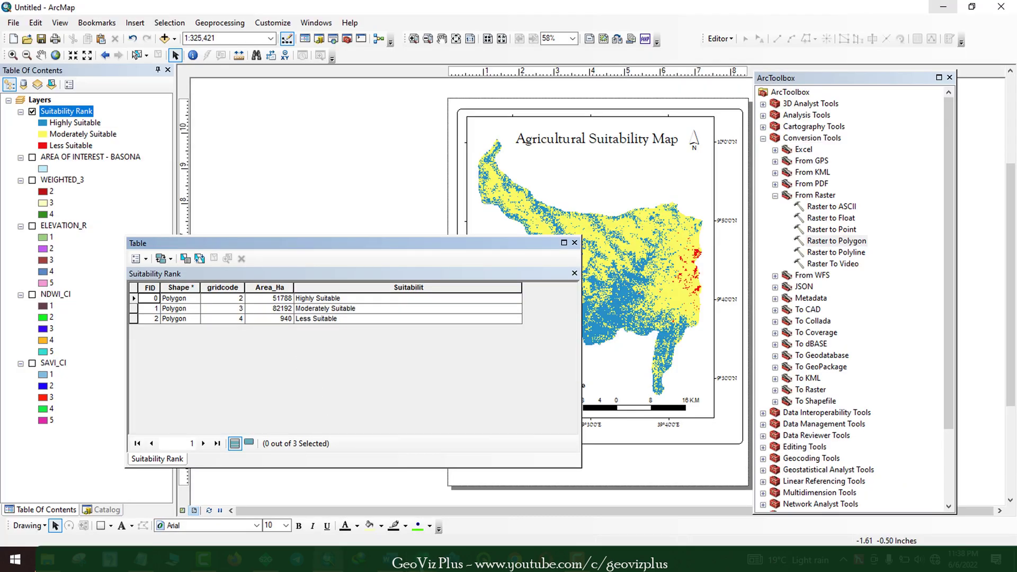
click(422, 560)
click(578, 510)
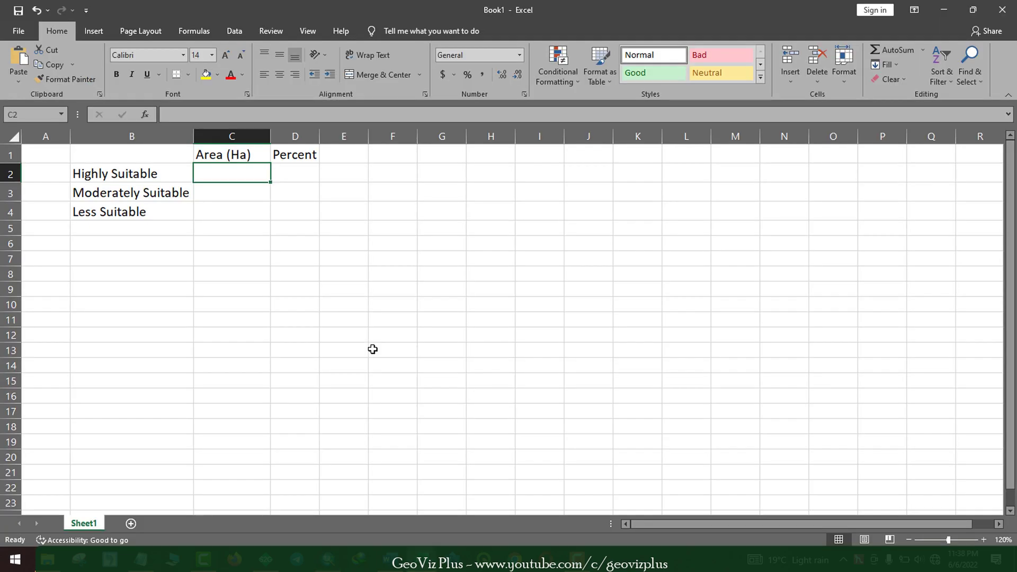
text(51788)
key(Return)
Transfer the remaining class areas from the ArcMap table into Excel, entering 82192 in C3 and 940 in C4
key(alt+Tab)
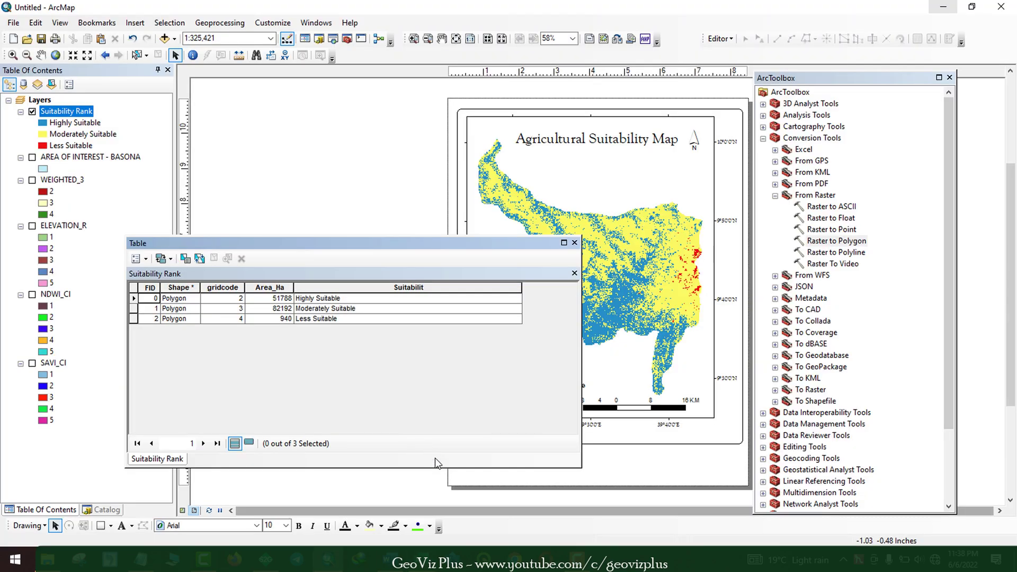
key(alt+Tab)
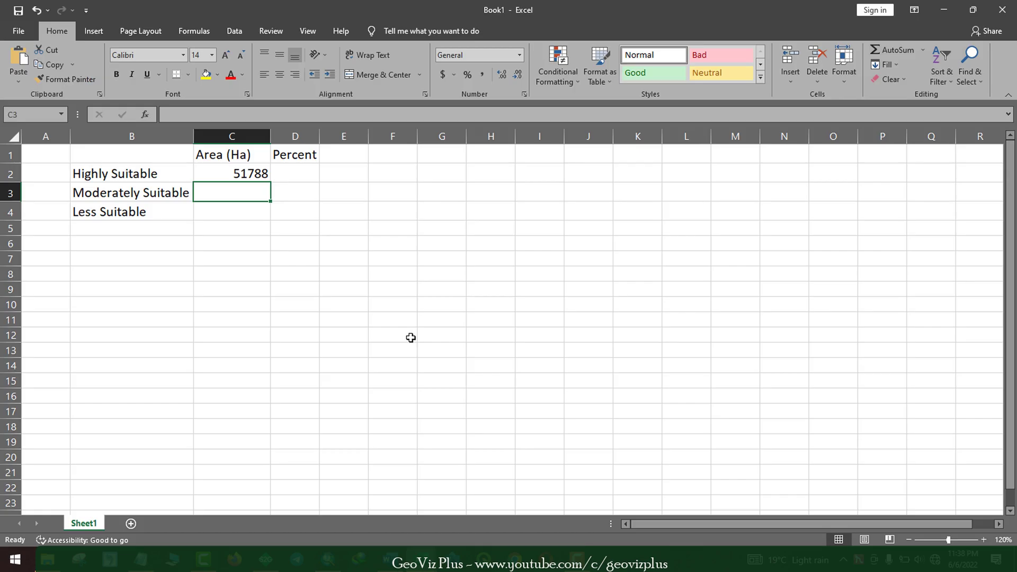
text(82192)
key(Return)
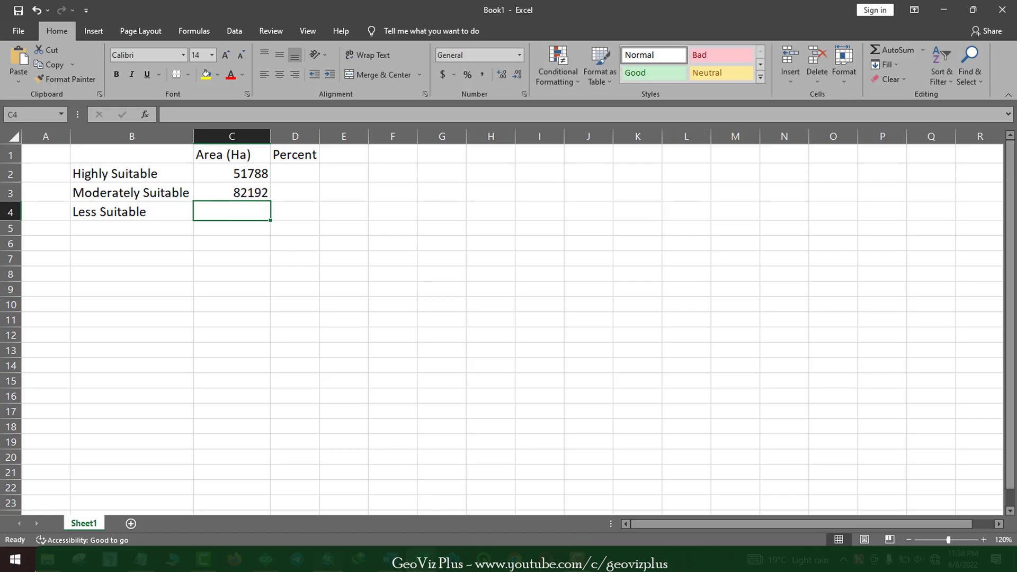
key(alt+Tab)
key(alt+Tab)
text(940)
key(Return)
Total the class areas in C5 with the formula =SUM(C2:C4)
text(=sum)
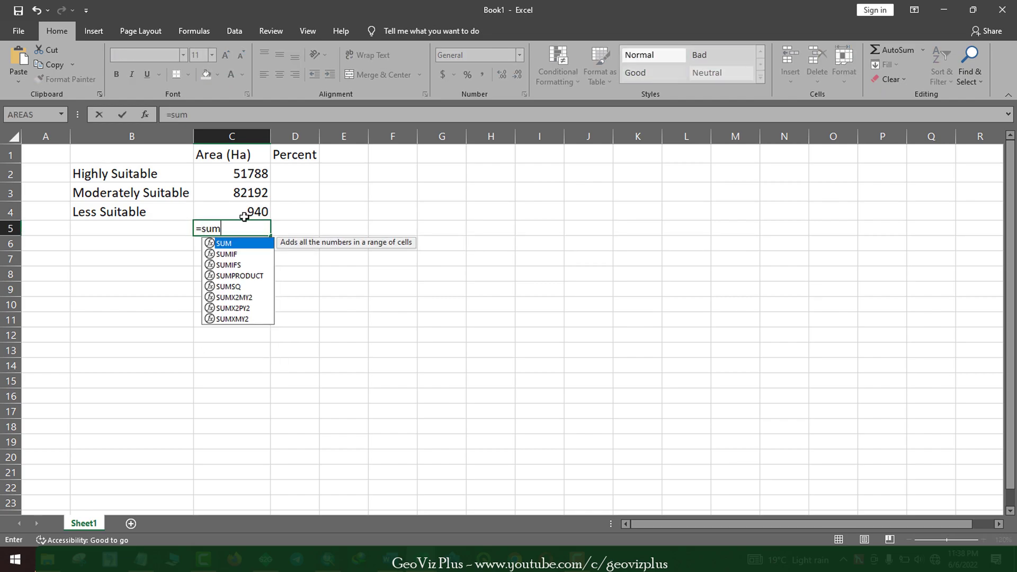
key(Tab)
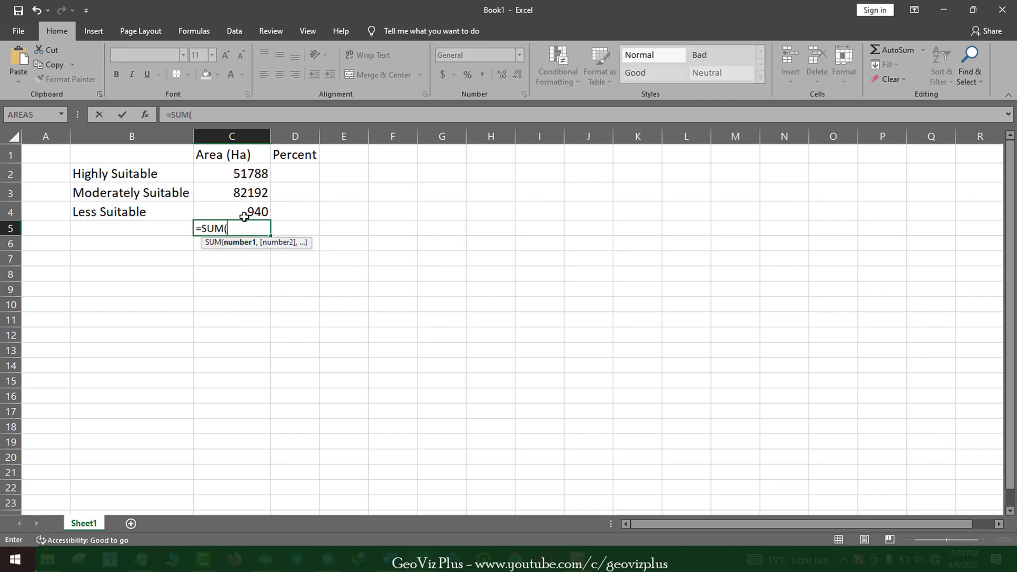
drag(244, 217, 249, 174)
text())
key(Return)
Calculate the Highly Suitable percentage in D2 with the formula =C2/C5*100
click(303, 170)
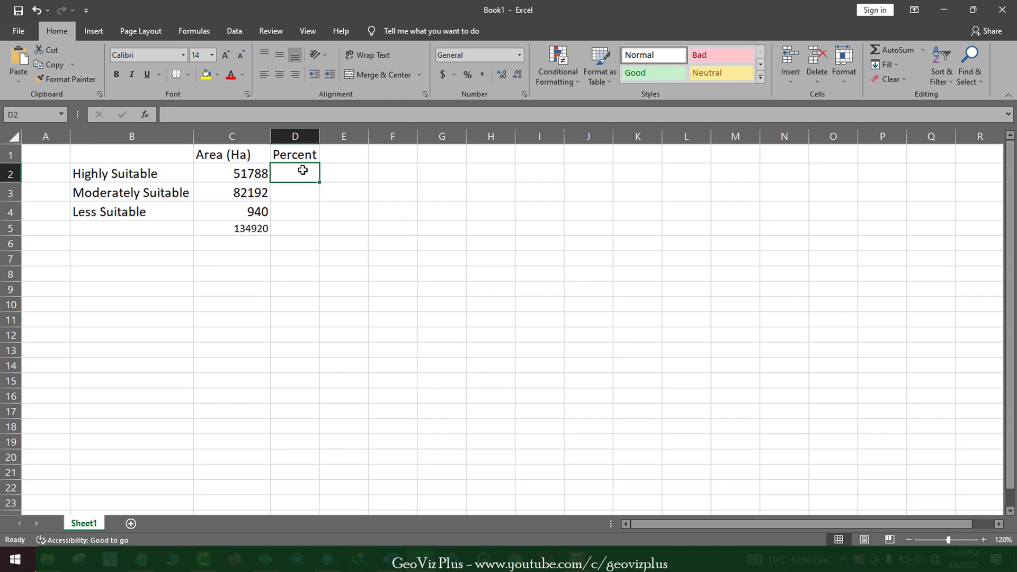
text(=)
click(252, 175)
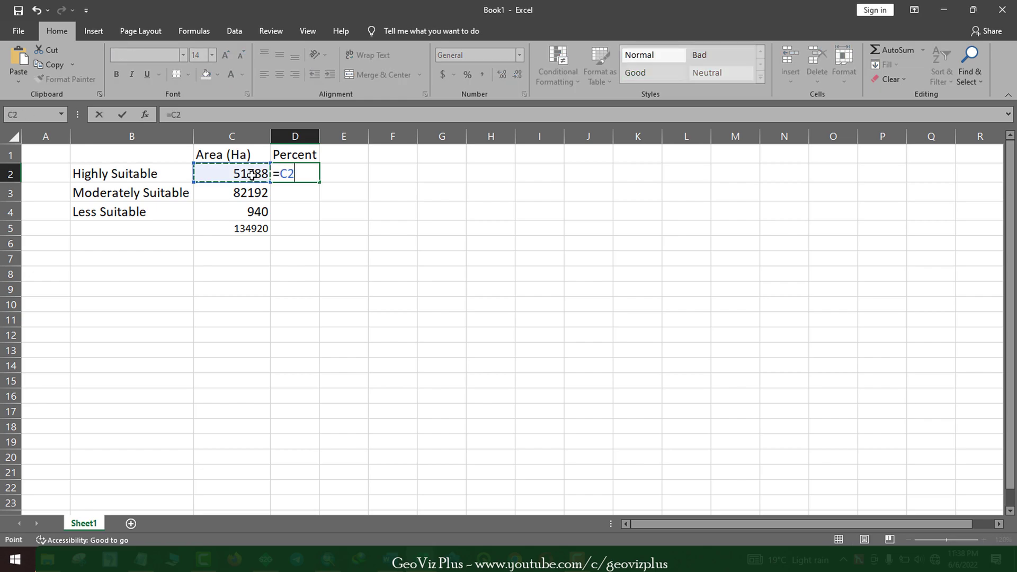
text(*)
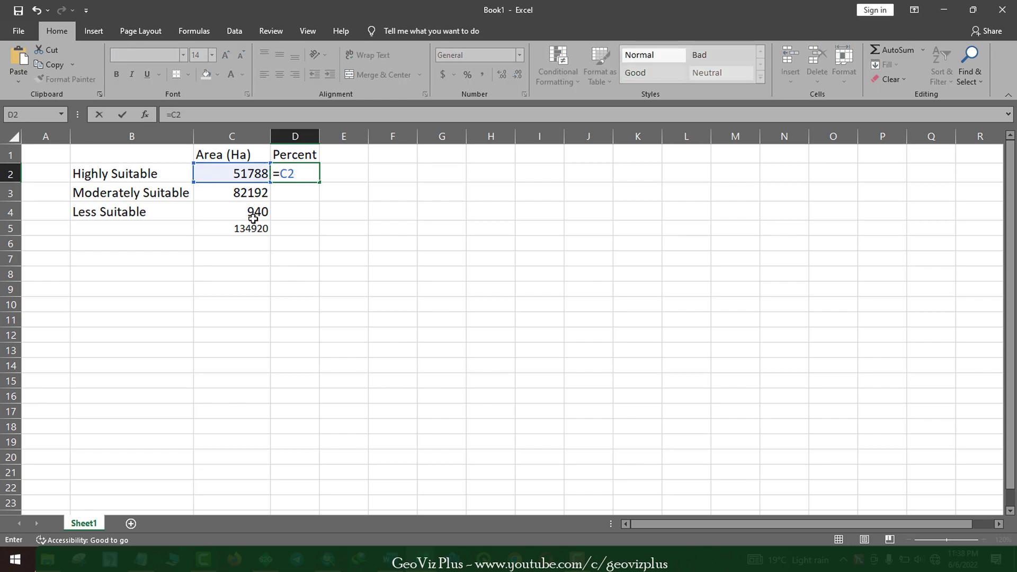
click(252, 229)
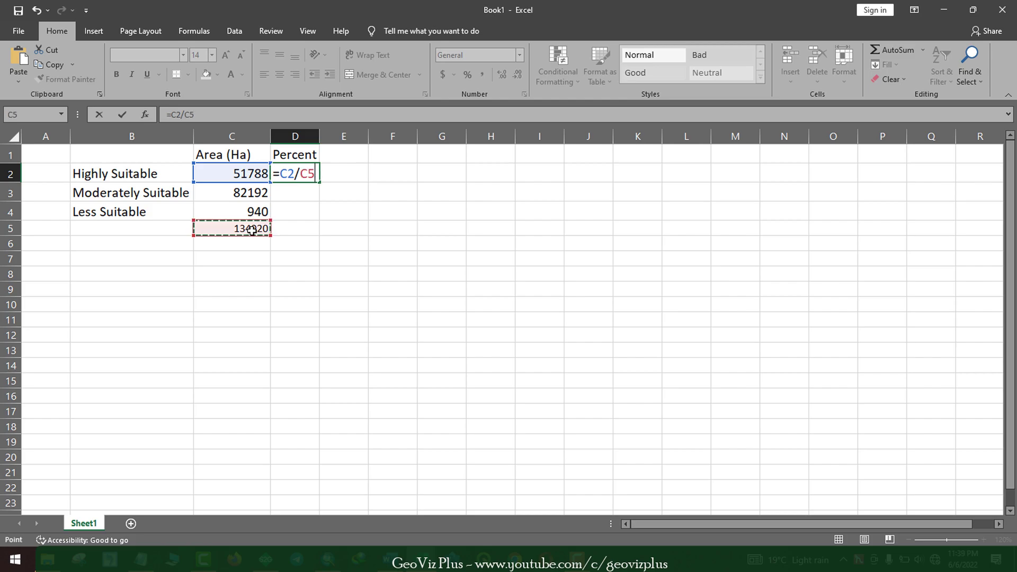
text(*100)
key(Return)
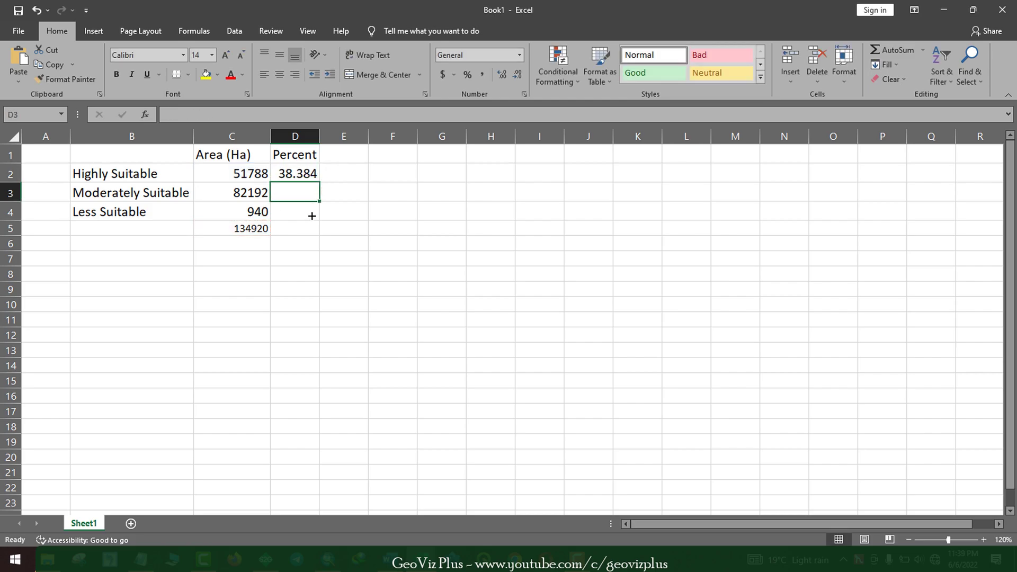
Fill the percent formula down to D4 and correct the D3 and D4 formulas to divide by the total in C5
key(Up)
drag(320, 182, 298, 212)
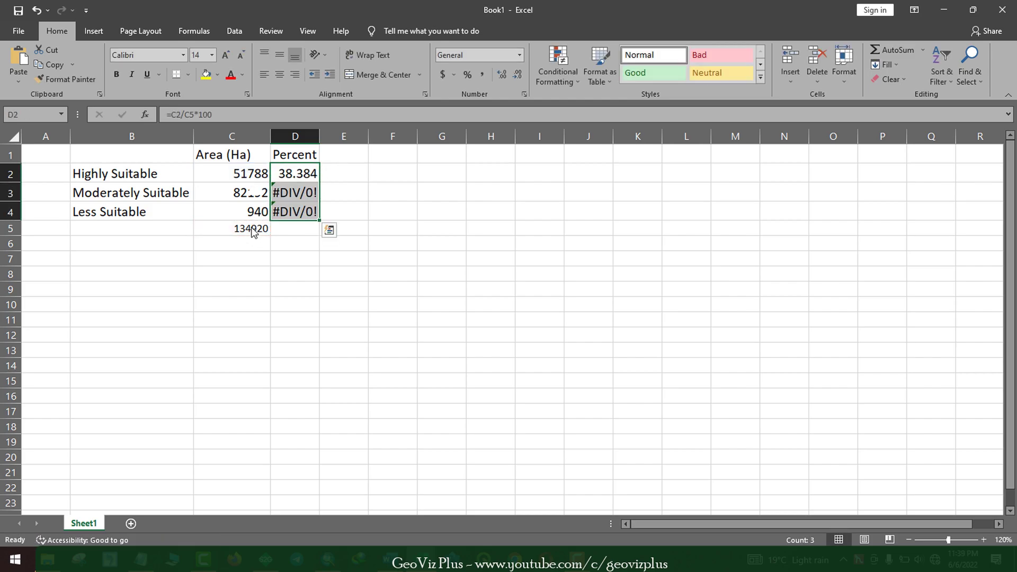
double_click(300, 193)
drag(253, 237, 253, 236)
double_click(300, 211)
key(Return)
key(Down)
key(Down)
key(Down)
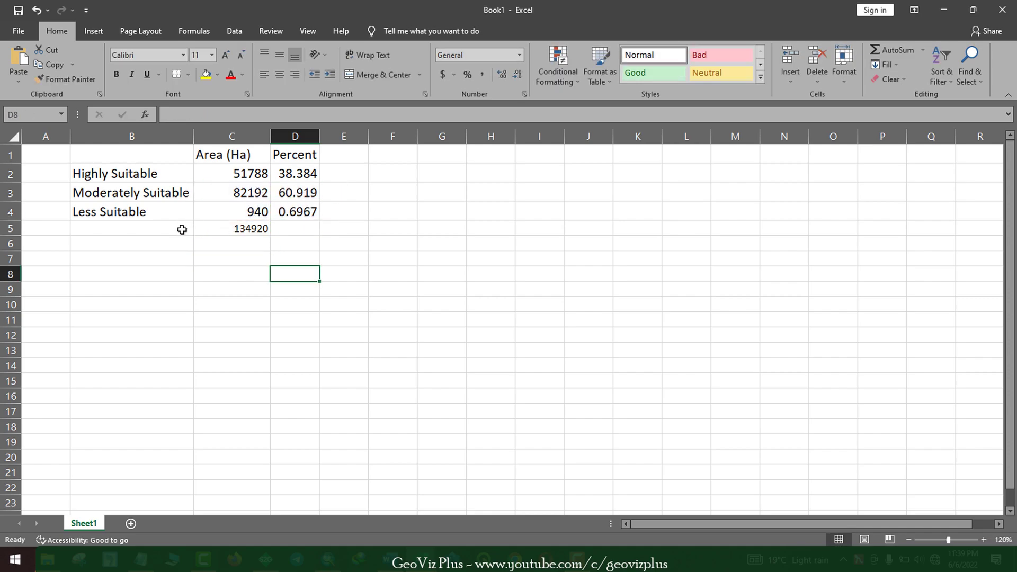
Label B5 as TOTAL and fill the sum formula from C5 into D5 to total the percentages
click(182, 229)
text(TOTAL)
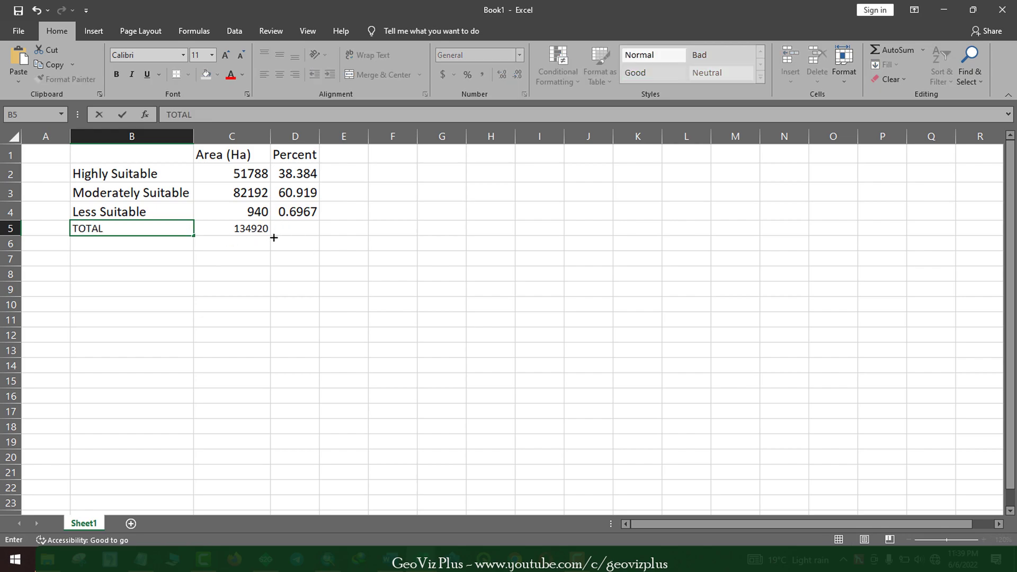
click(274, 238)
key(Up)
key(Left)
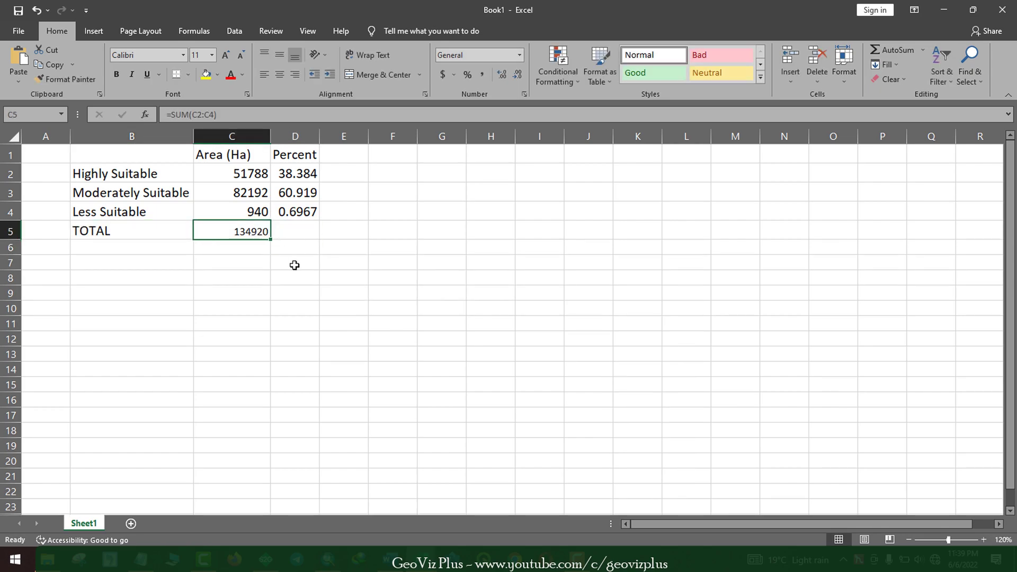
drag(270, 240, 83, 159)
click(295, 262)
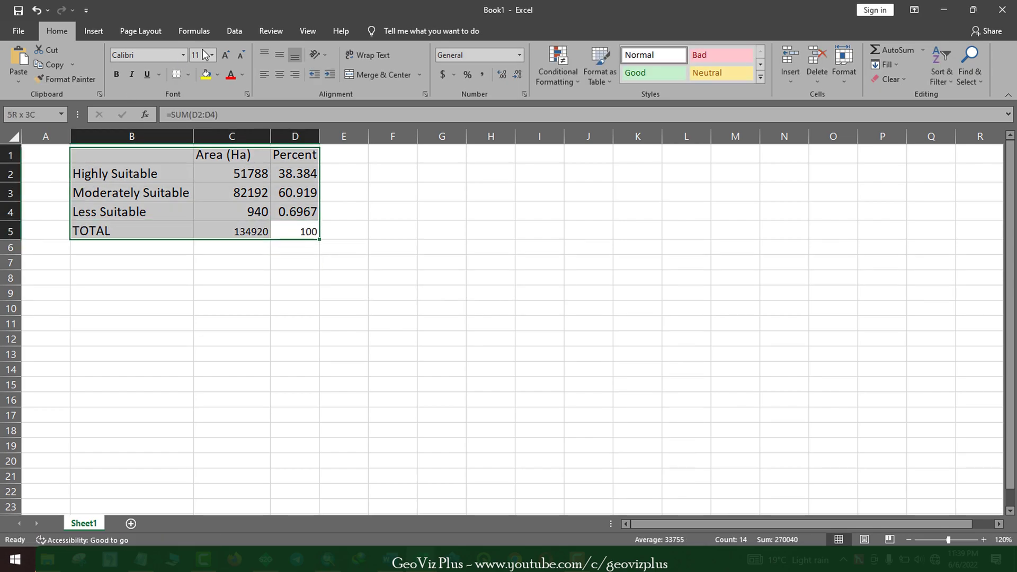
Set the font size of the table in B1:D5 to 14 and add cell borders to it
click(198, 55)
text(14)
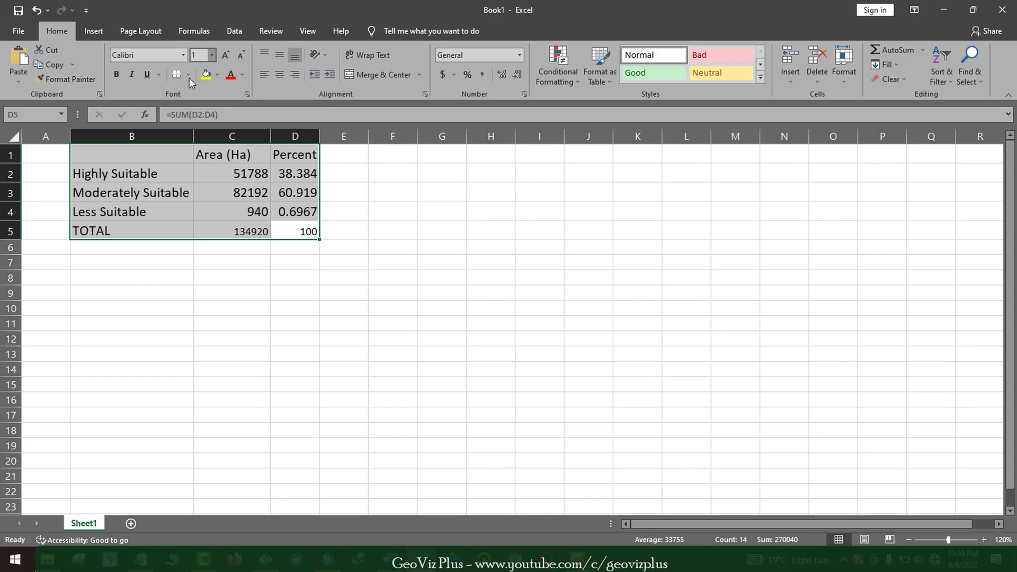
key(Return)
click(188, 74)
click(233, 184)
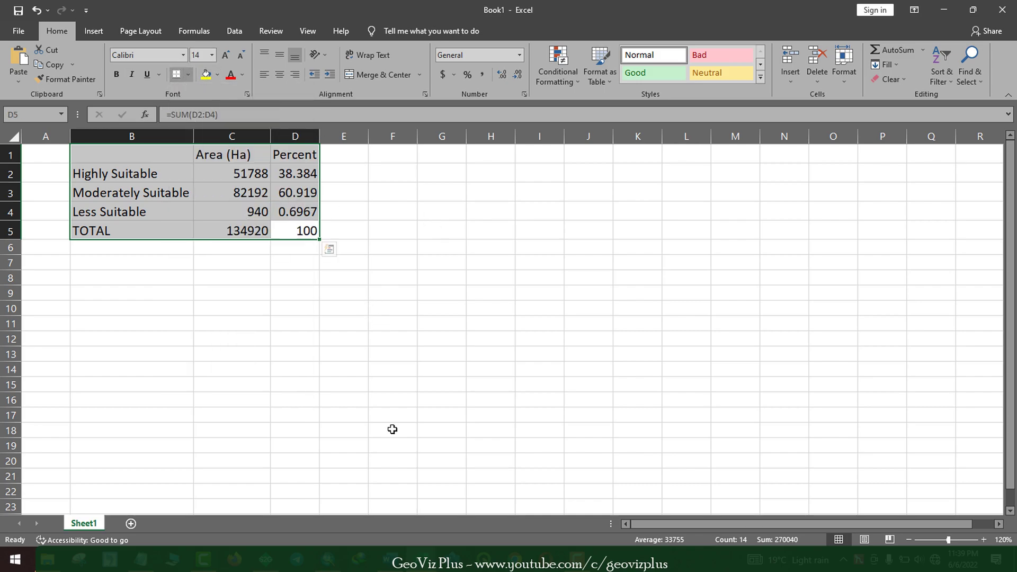
click(393, 324)
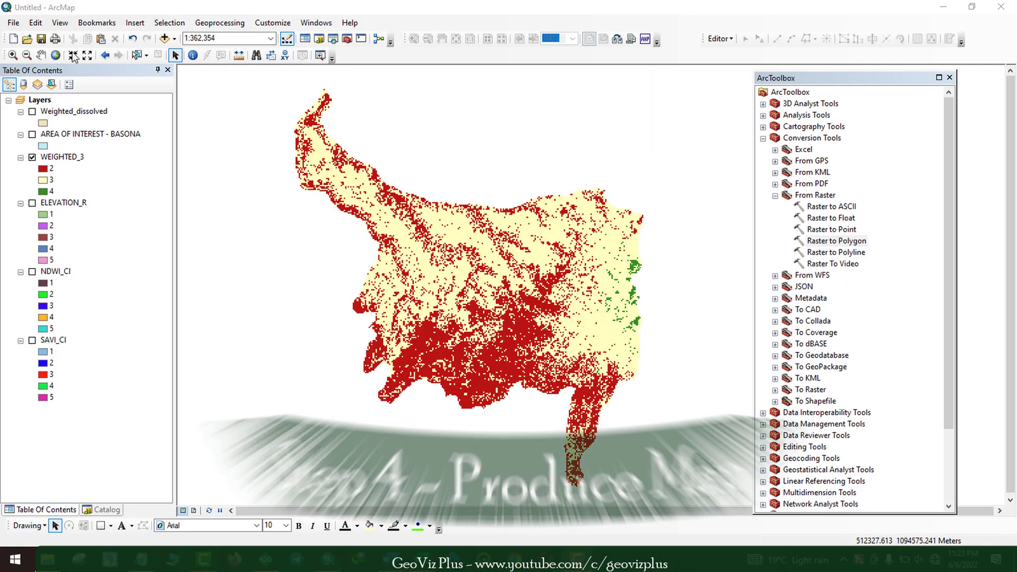
In ArcMap, change the map display to layout view and select the data frame
click(60, 23)
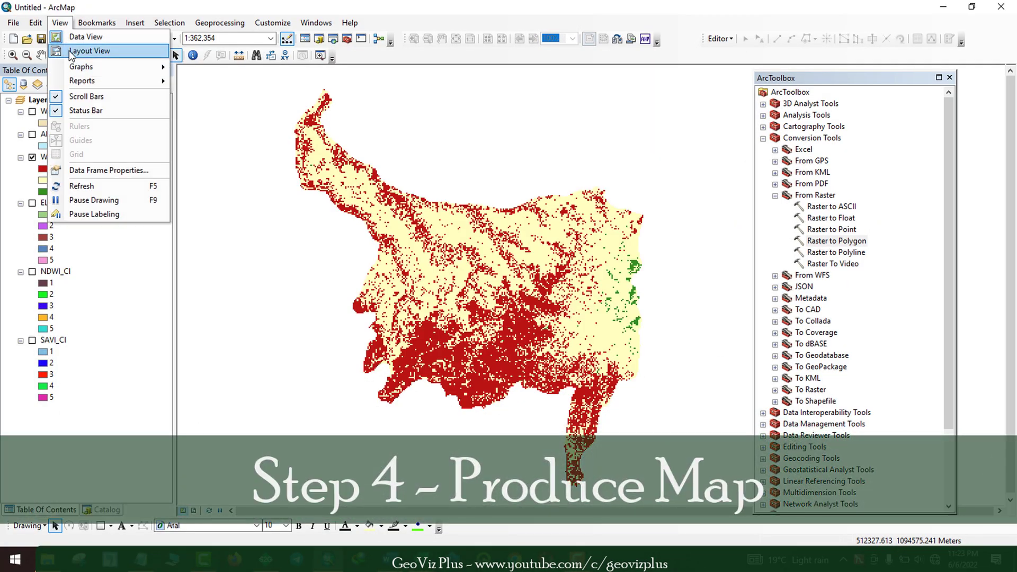
click(87, 47)
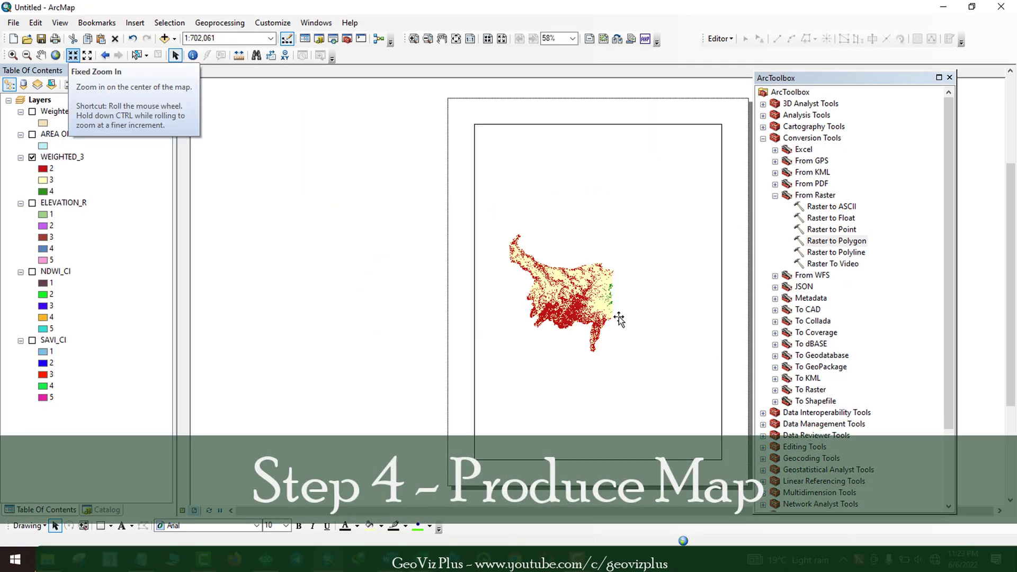
click(557, 273)
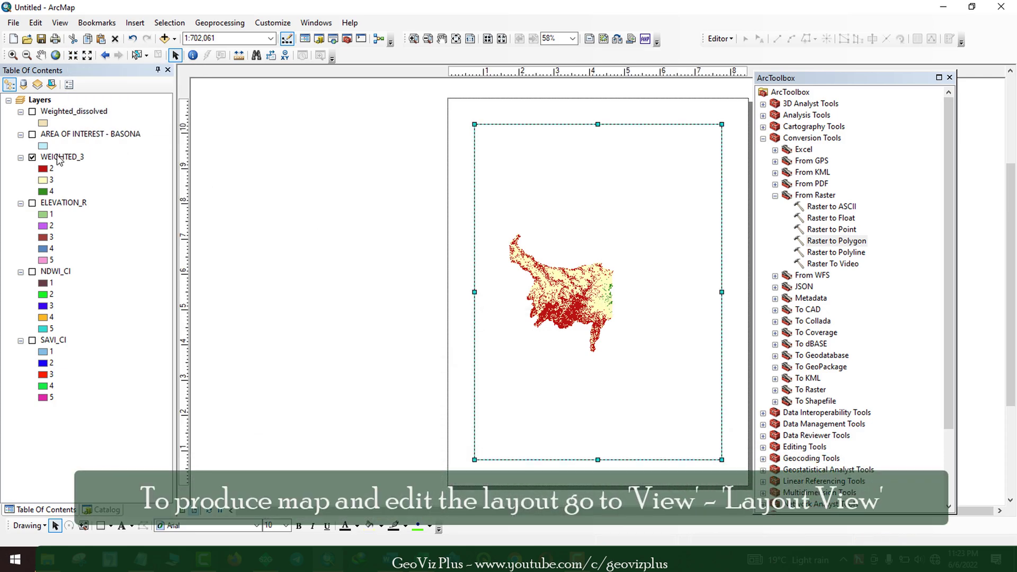
Zoom the data frame to the WEIGHTED_3 layer and raise the frame's lower edge by about 1 inch
right_click(64, 157)
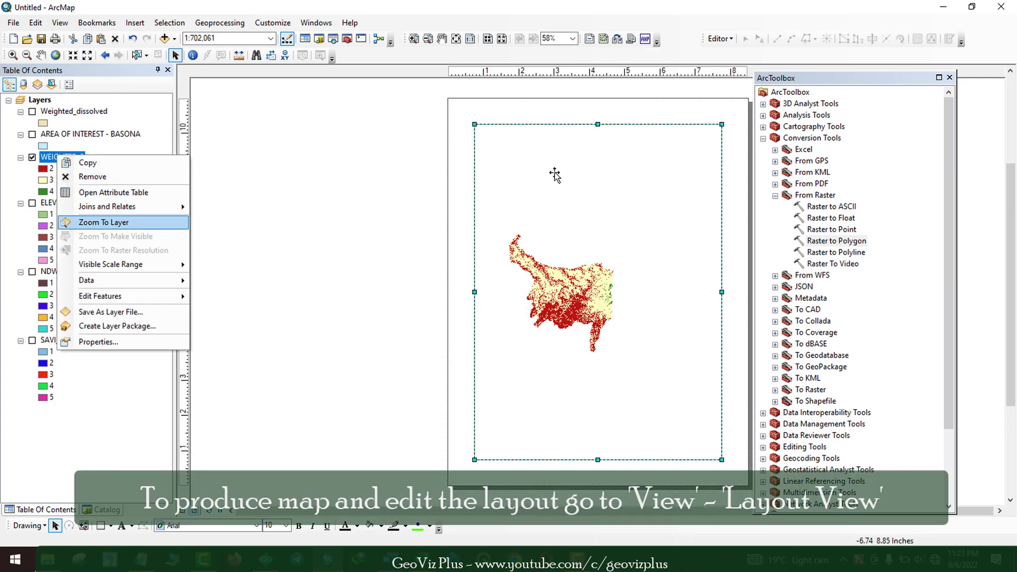
click(90, 221)
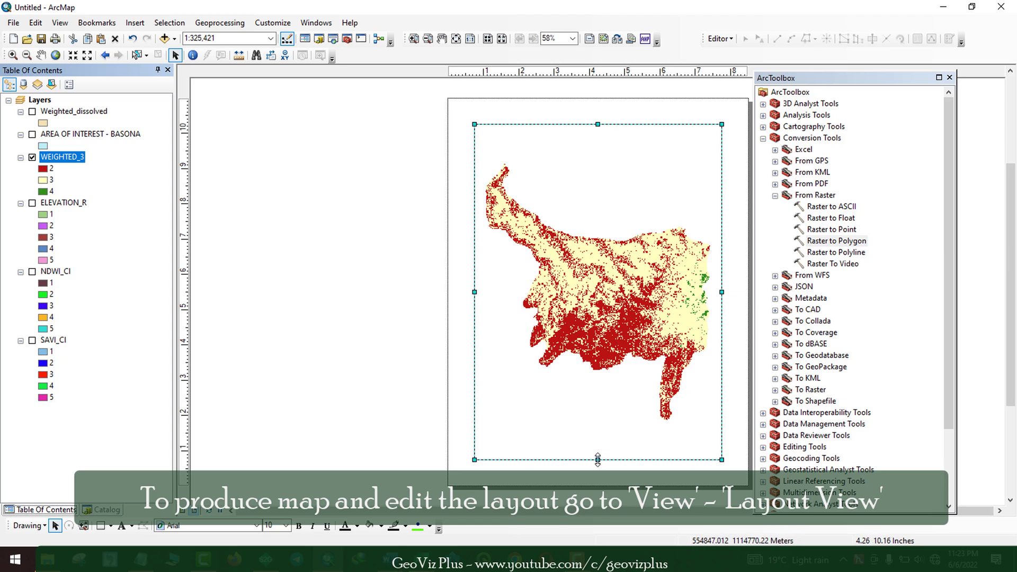
drag(603, 428, 601, 398)
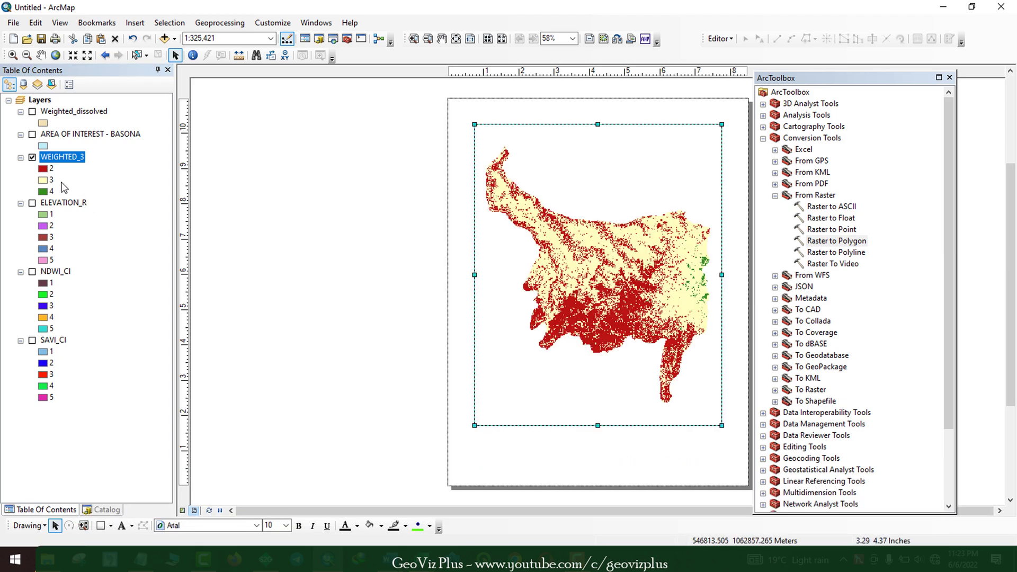
Display the Weighted_dissolved layer instead of WEIGHTED_3 and set its symbology to unique value categories
click(32, 158)
click(65, 114)
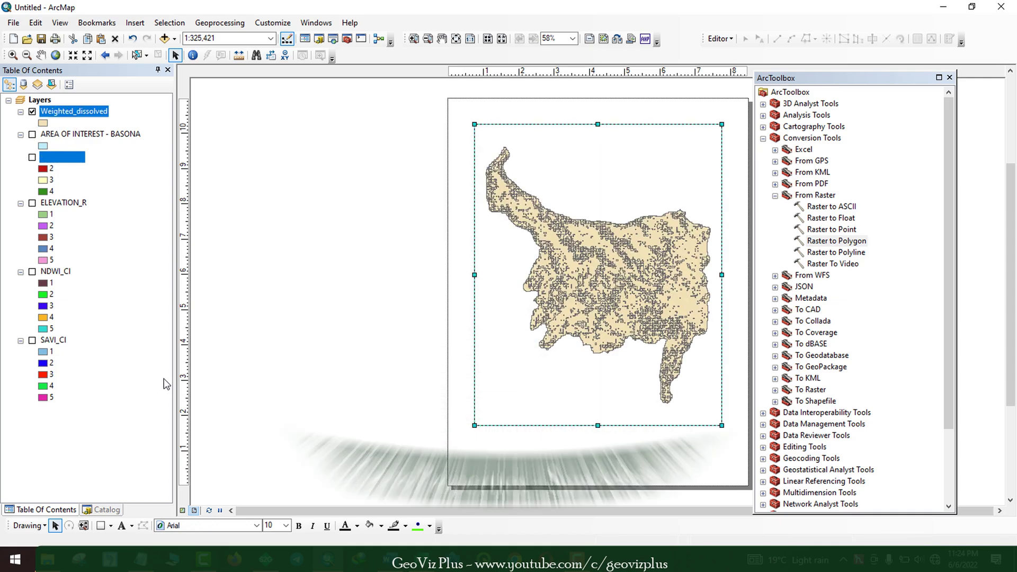
right_click(73, 112)
click(153, 441)
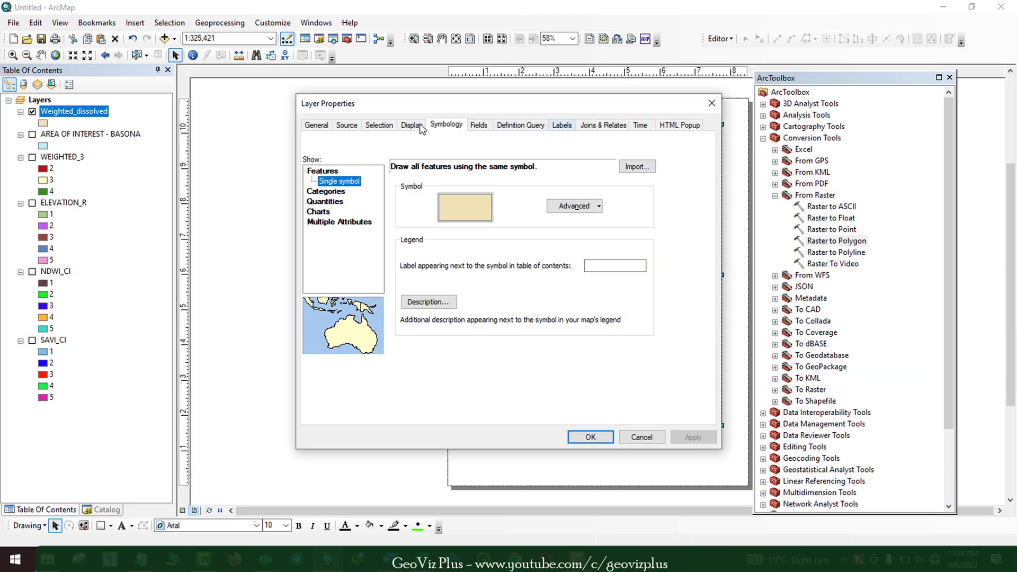
click(340, 193)
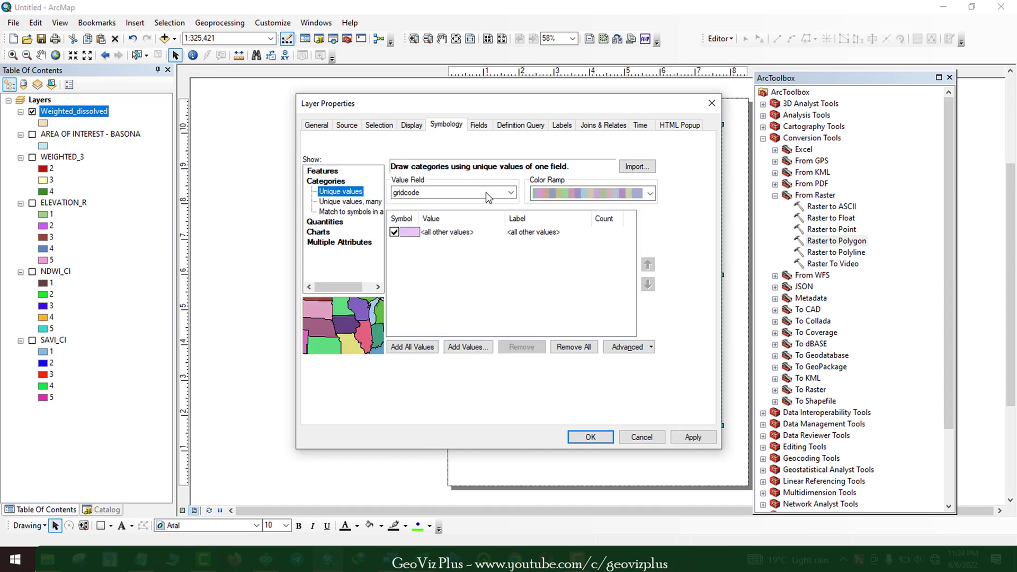
Symbolize the layer by the gridcode field with the green-yellow-red color ramp and add all values
click(508, 193)
click(610, 192)
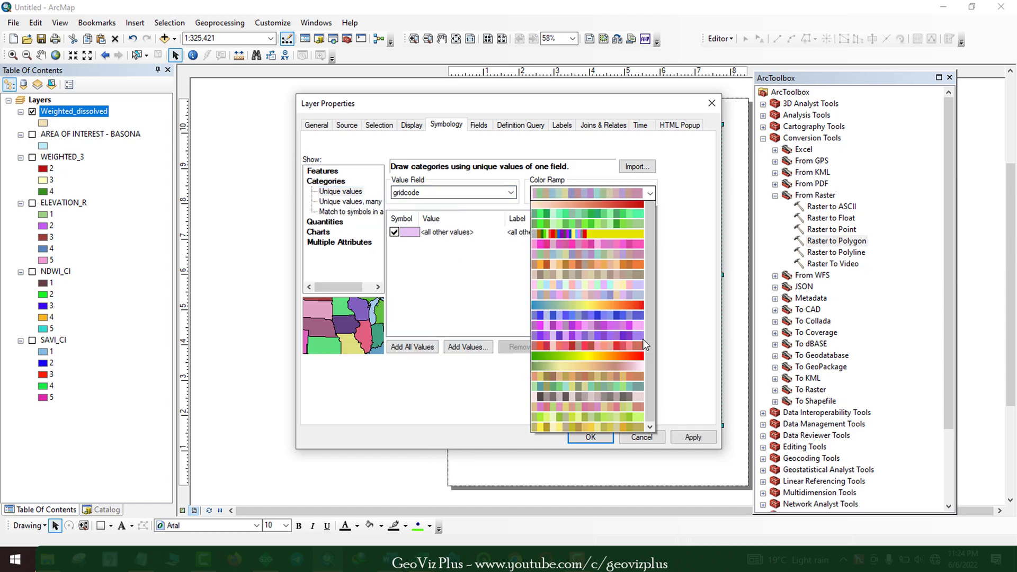
click(420, 350)
click(413, 347)
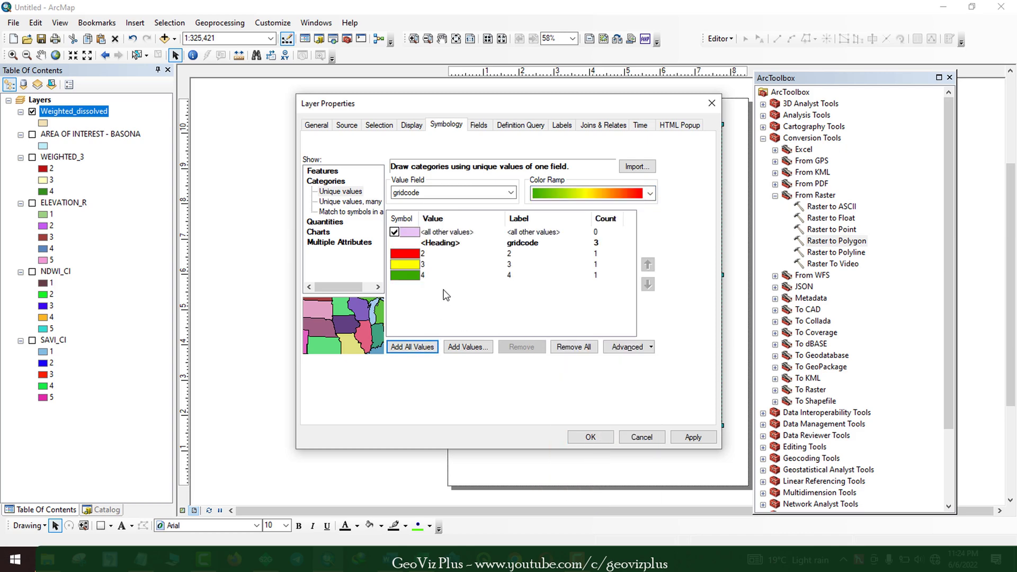
Reverse the sorting of the gridcode values so they run from 4 to 2, and apply the symbology
right_click(444, 218)
click(477, 257)
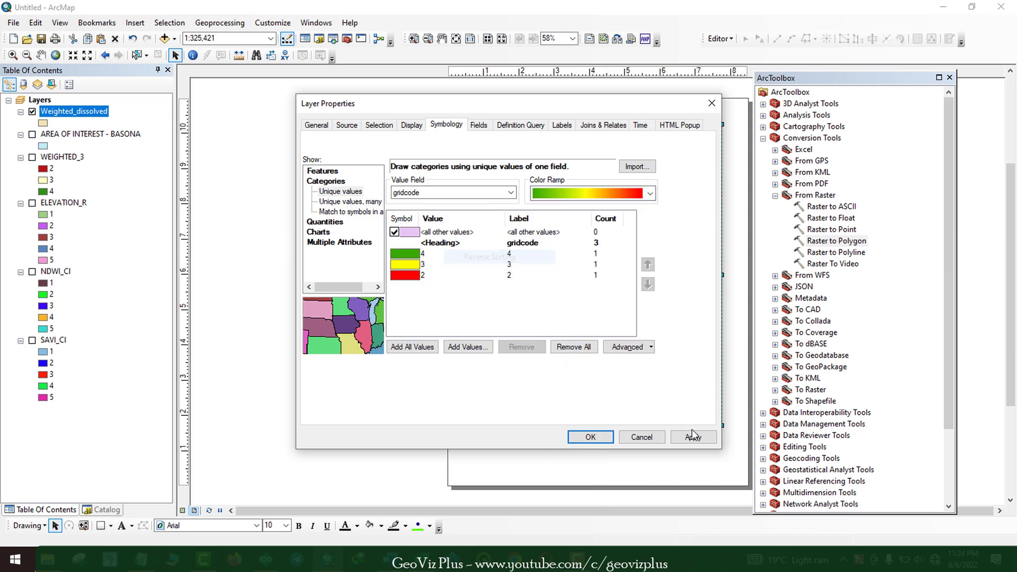
click(693, 437)
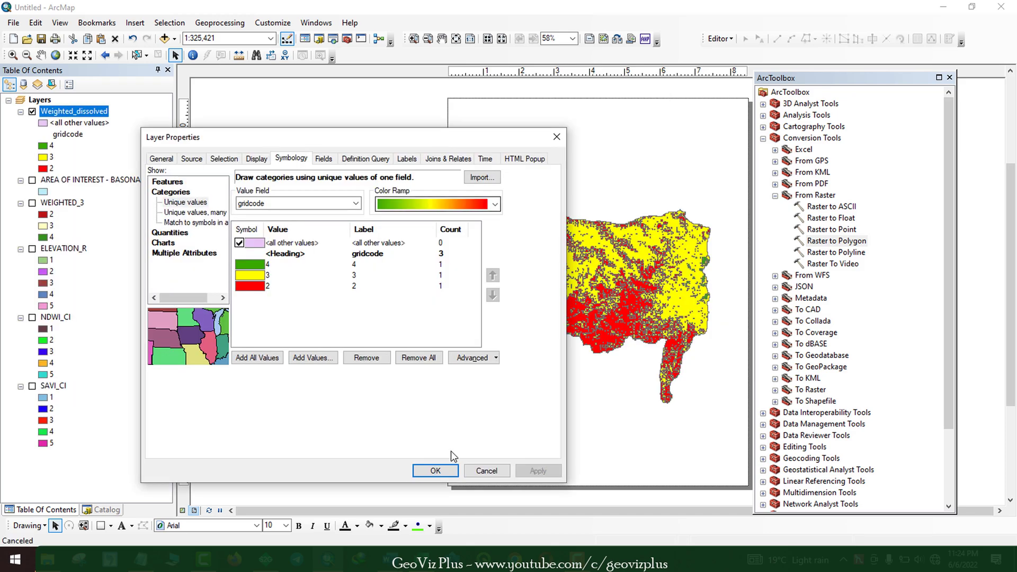
Change the color ramp to the muted green, tan and pale pink gradient and apply it to the gridcode classes
click(495, 204)
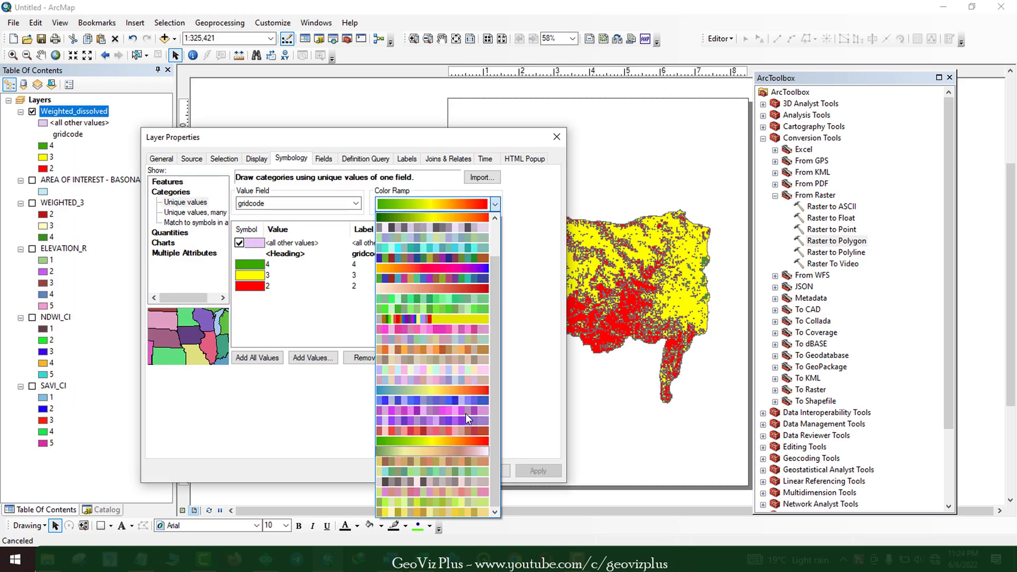
click(432, 451)
click(538, 471)
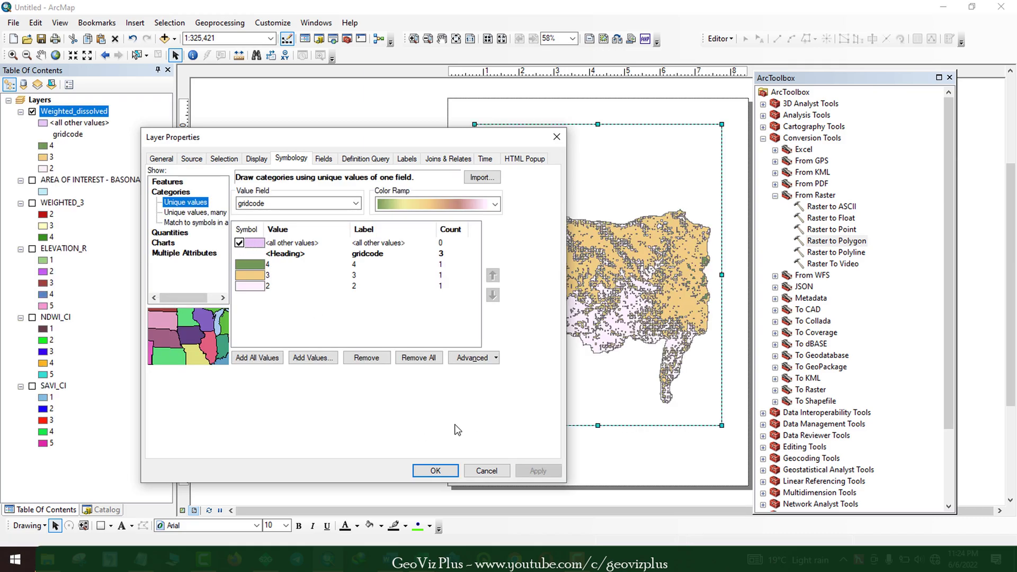
Accept the symbology without the all other values class and remove the outline color from the gridcode 4 symbol
click(435, 471)
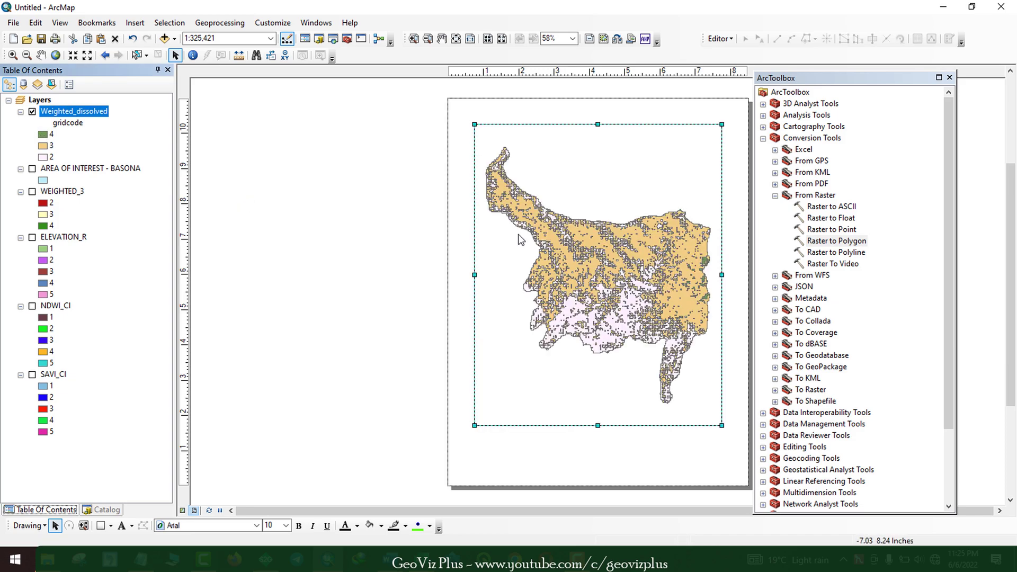
double_click(42, 134)
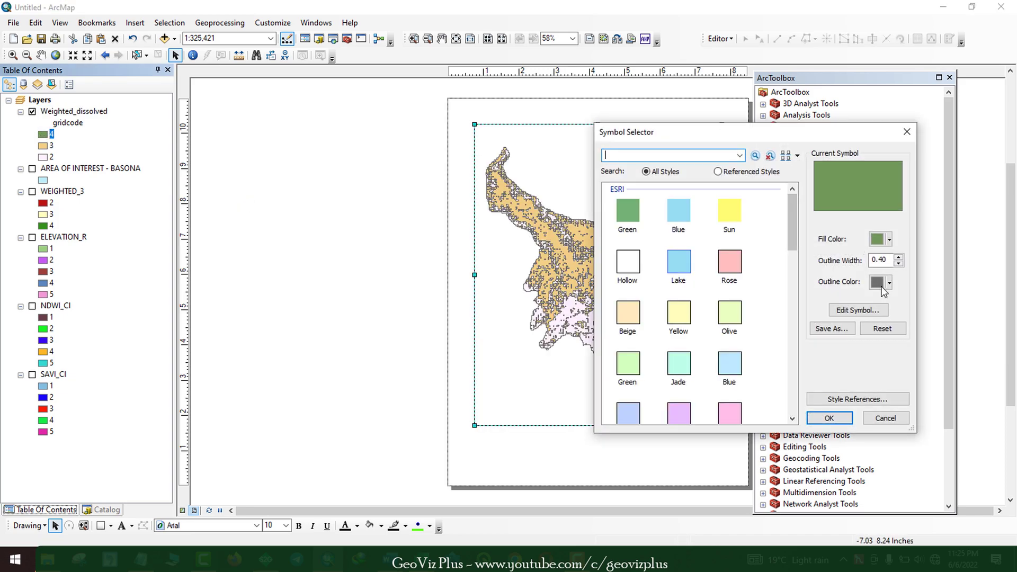
click(889, 282)
click(938, 300)
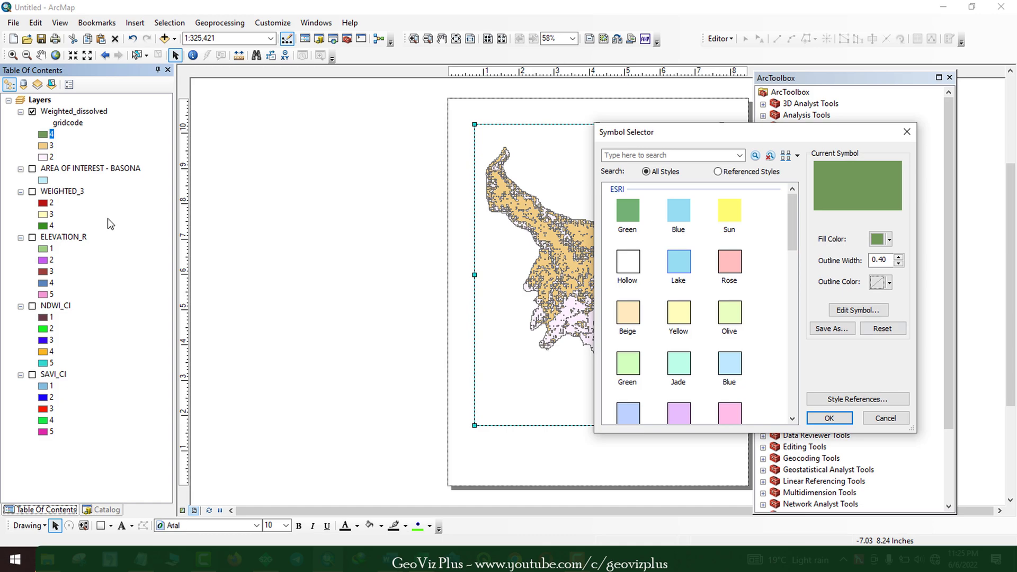
key(Return)
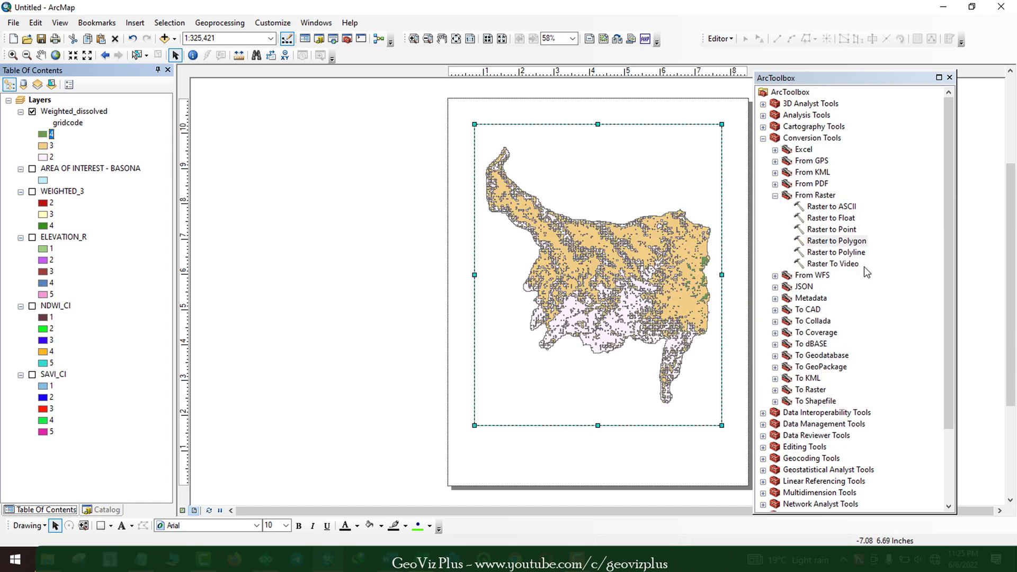
Set the outline of the gridcode 3 and gridcode 2 symbols to no color
click(42, 146)
click(889, 282)
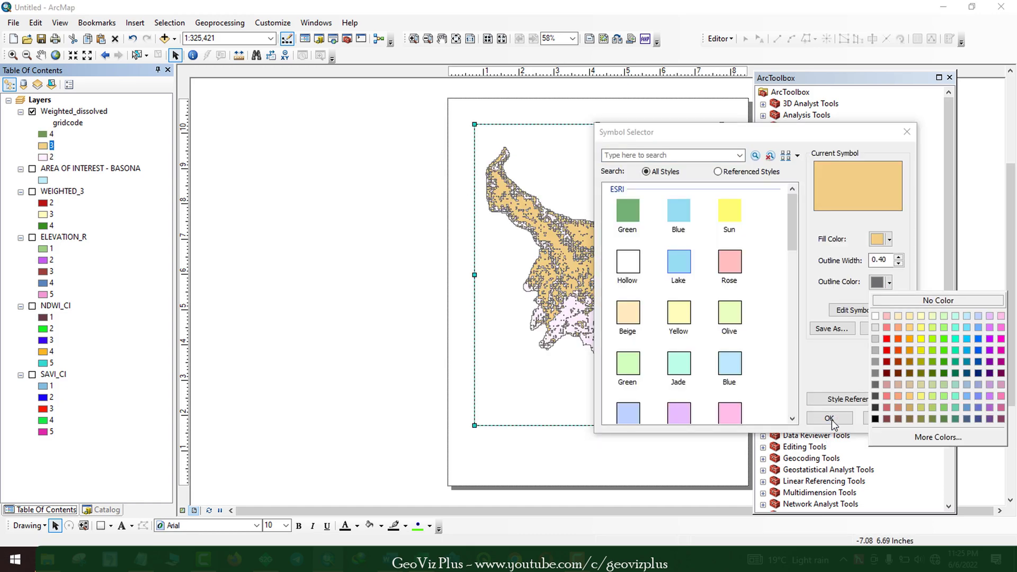
click(938, 300)
click(830, 418)
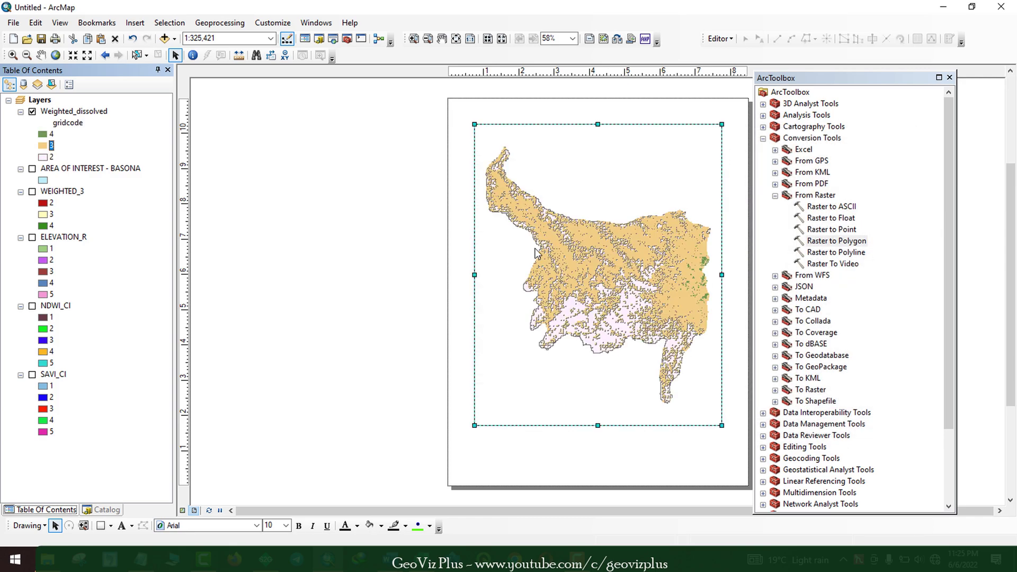
key(Return)
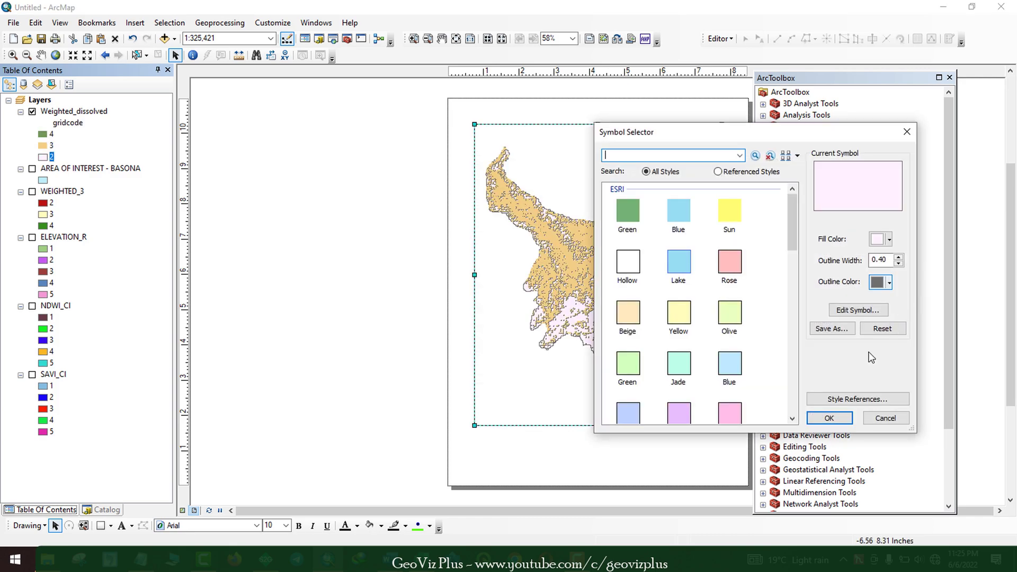
click(889, 282)
key(Escape)
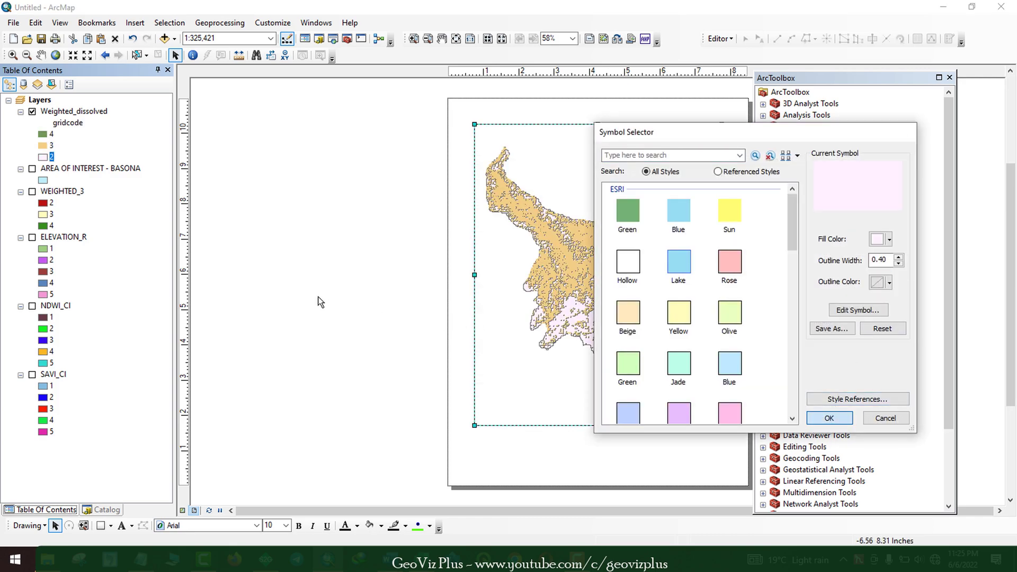
key(Return)
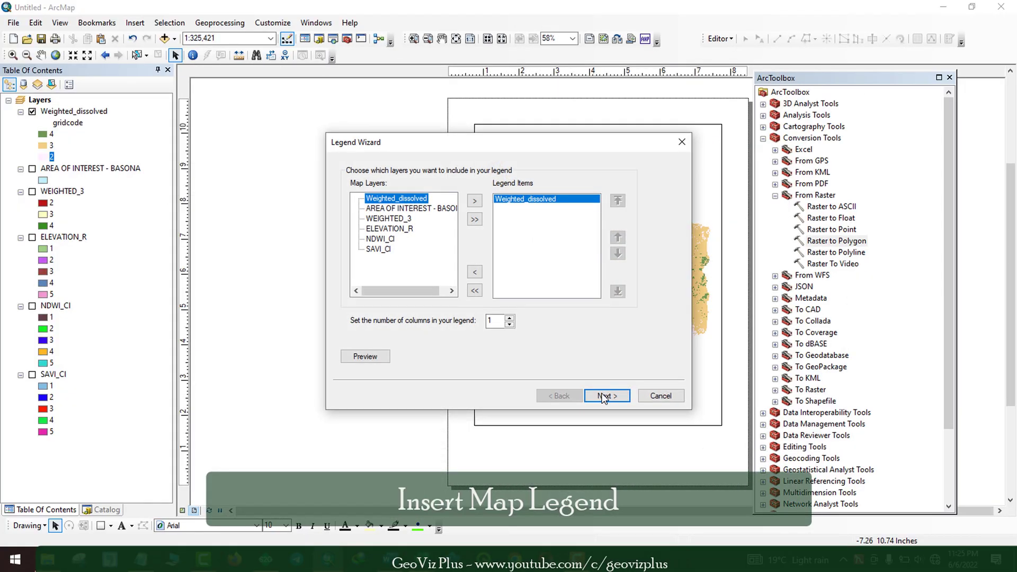
Insert a one-column legend for Weighted_dissolved with default frame settings and place it in the map frame's lower-left corner
click(607, 397)
click(615, 396)
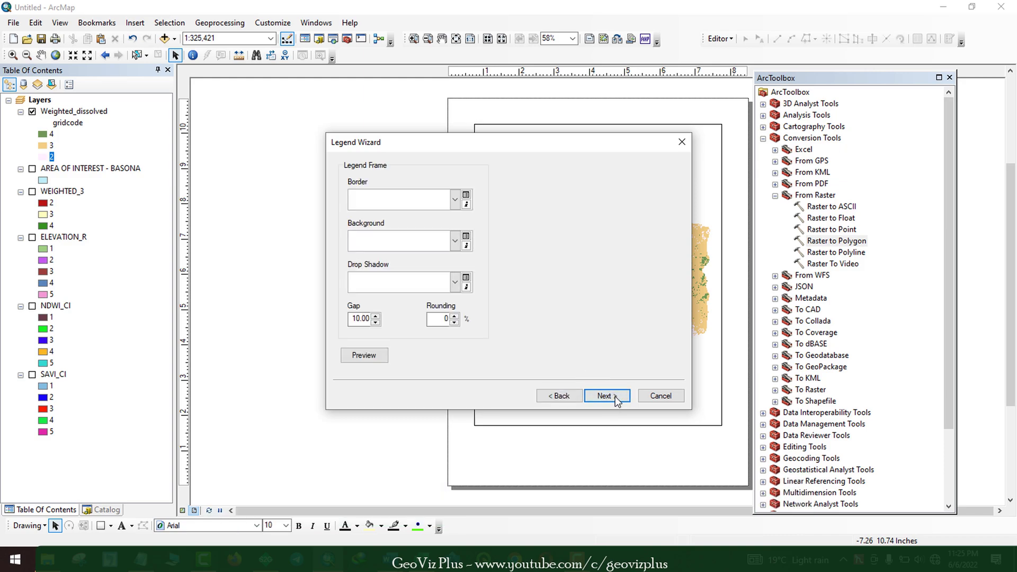
click(616, 397)
click(615, 396)
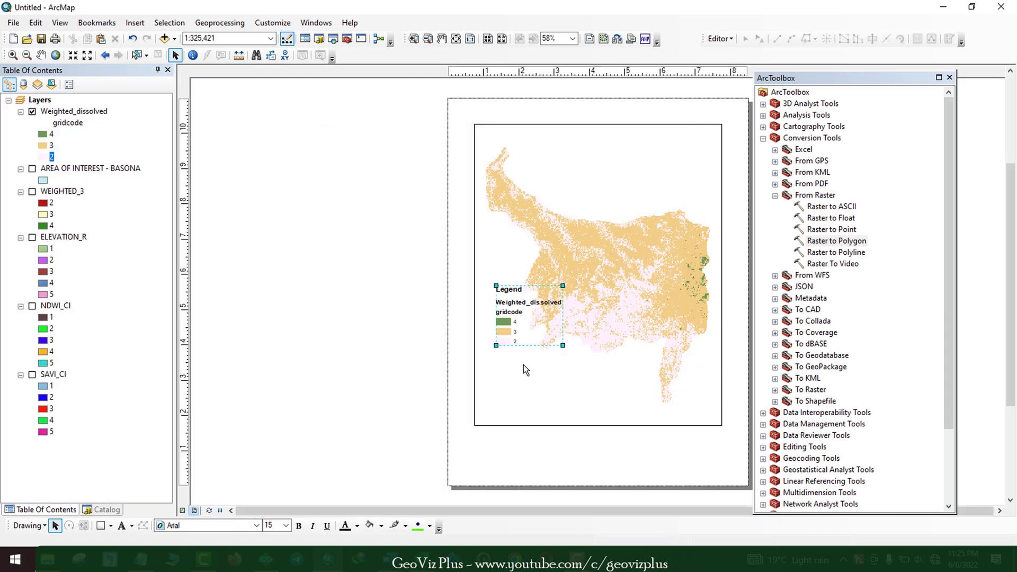
drag(531, 322, 523, 386)
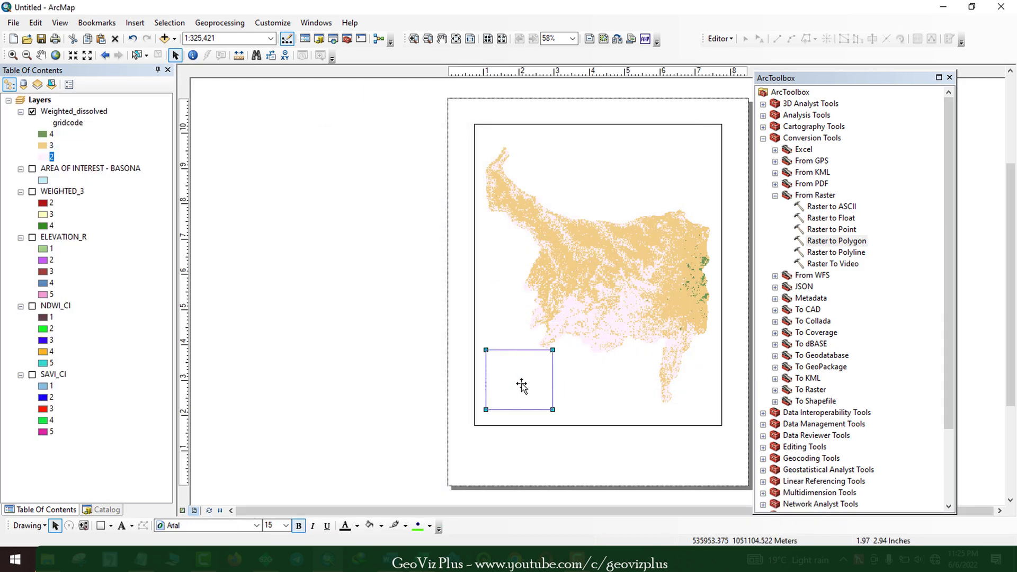
Relabel the gridcode classes: 2 as Highly Suitable, 3 as Moderately Suitable and 4 as Less Suitable
right_click(73, 111)
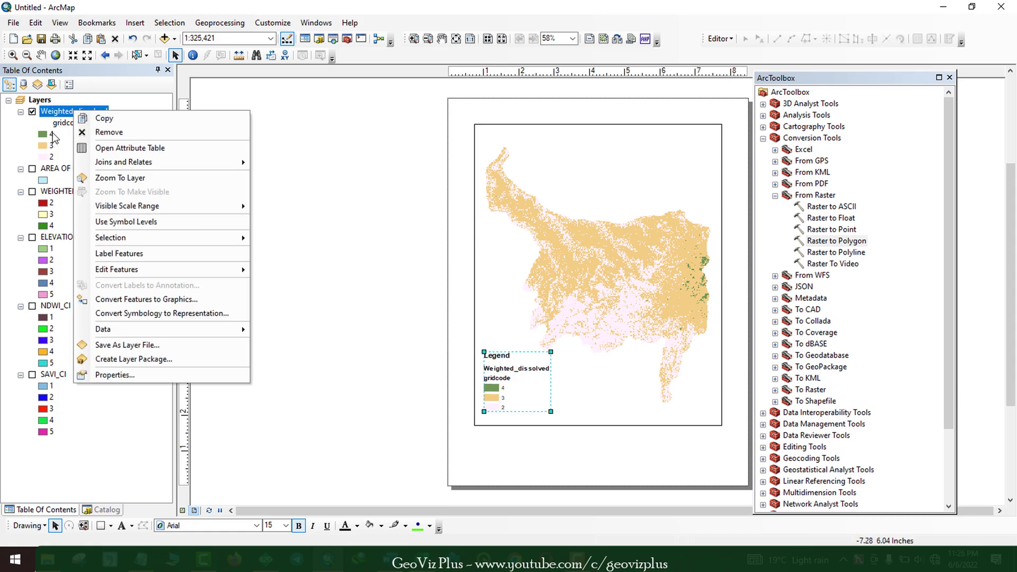
key(Escape)
click(51, 134)
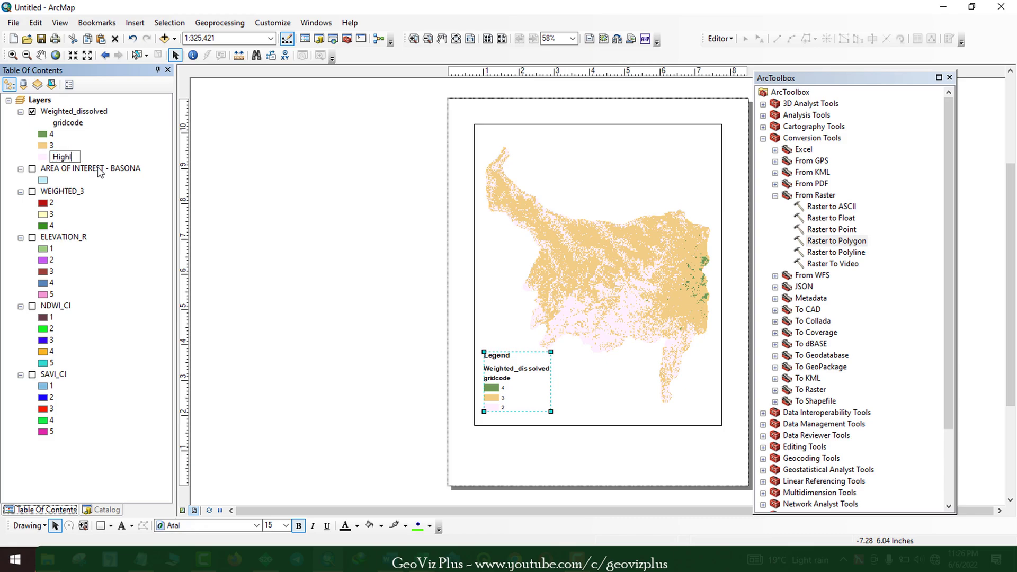
key(Return)
click(52, 146)
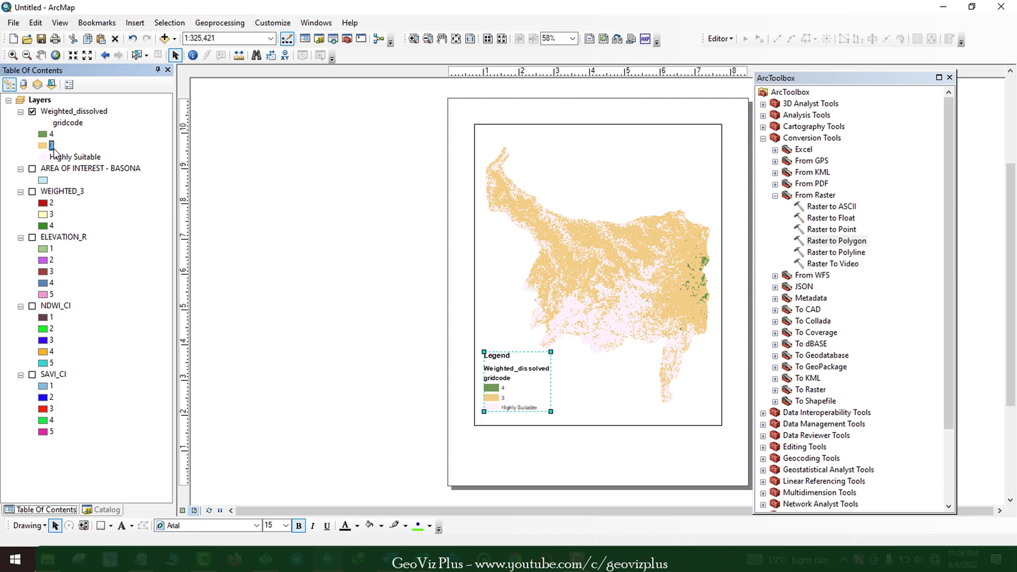
text(Moderately Suitable)
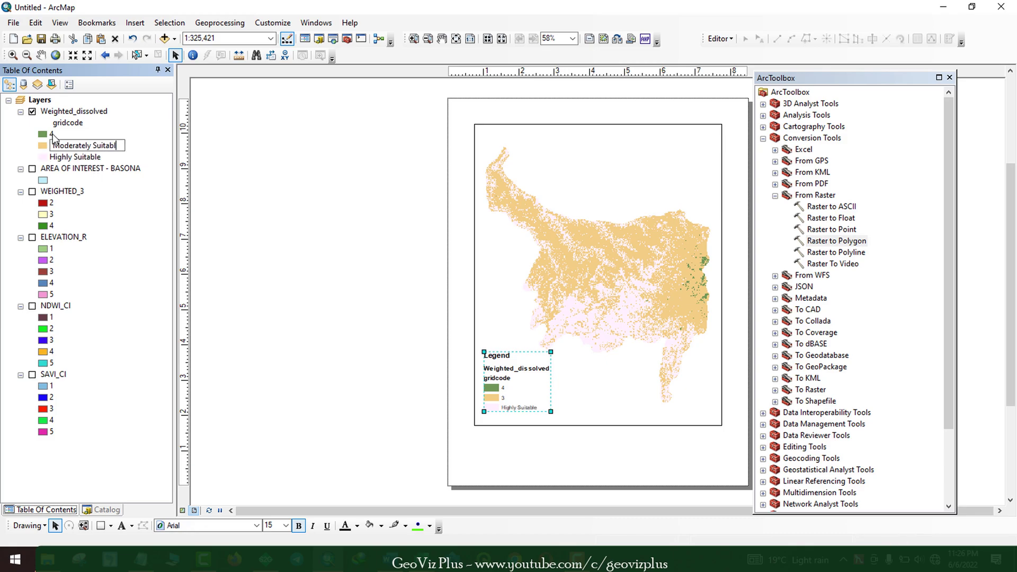
key(Return)
key(Up)
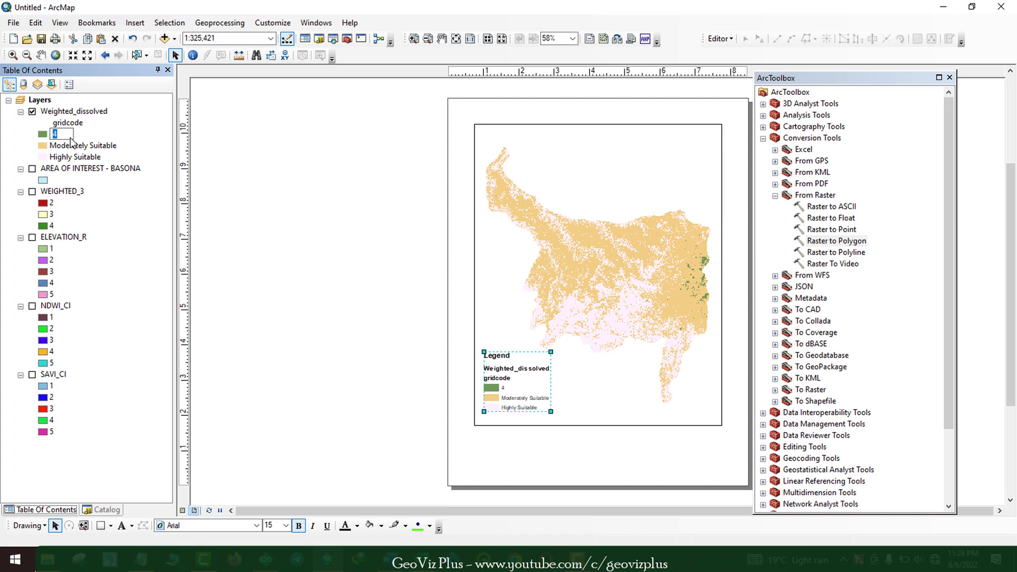
text(ess Suitabl)
key(Return)
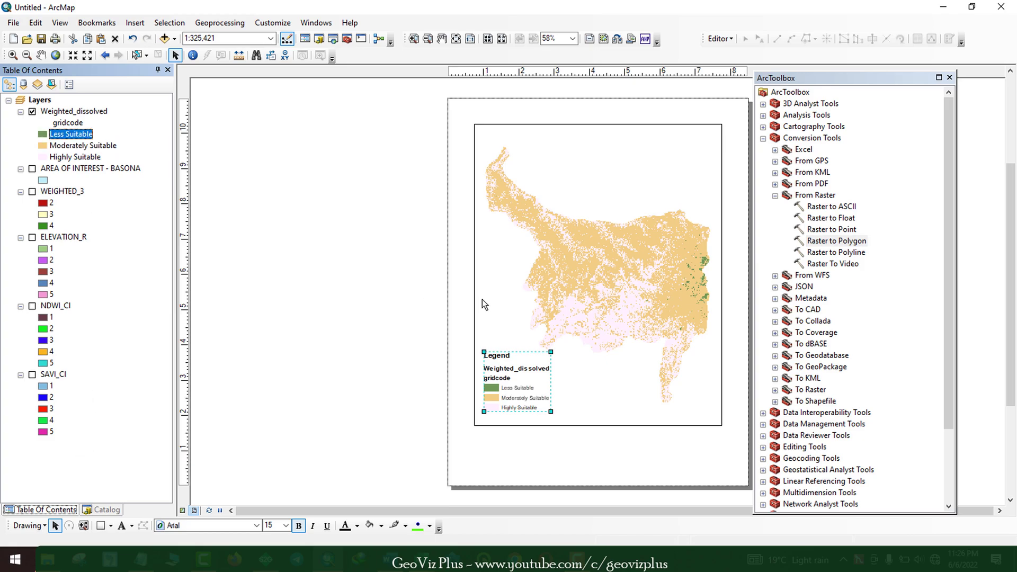
Reverse the class sorting so Highly Suitable comes first, and apply the blue-yellow-red color ramp
right_click(81, 111)
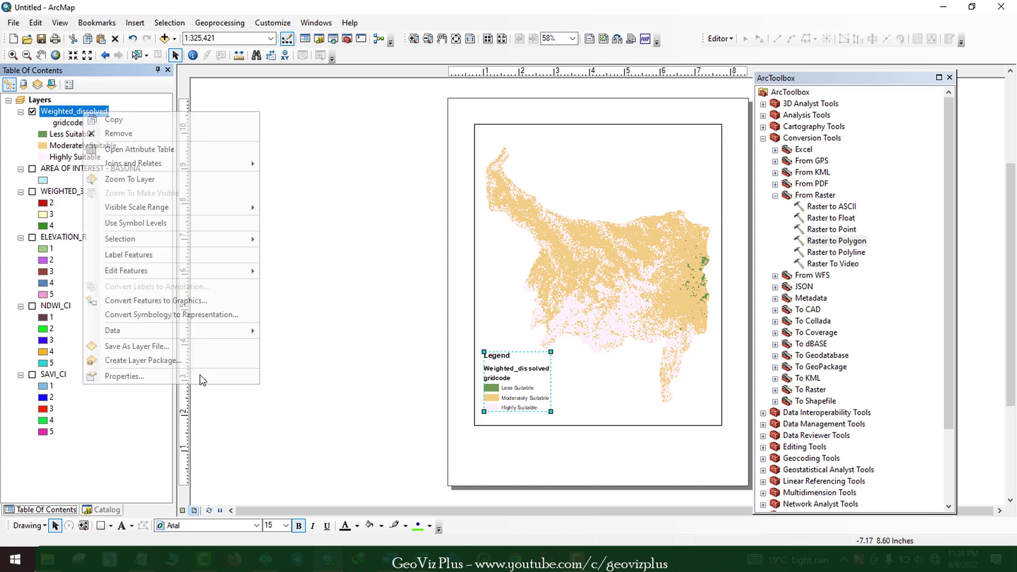
click(199, 374)
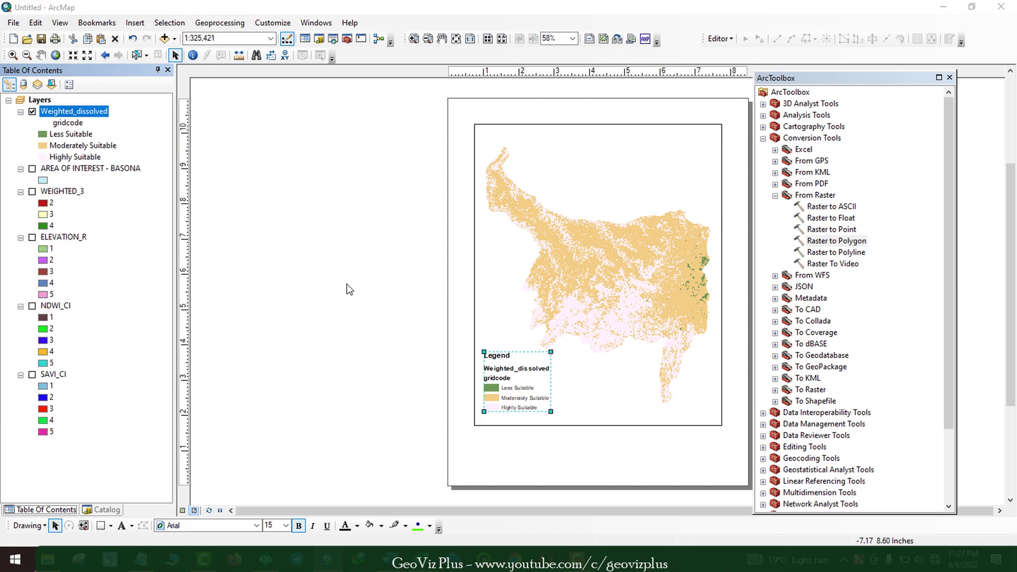
right_click(442, 218)
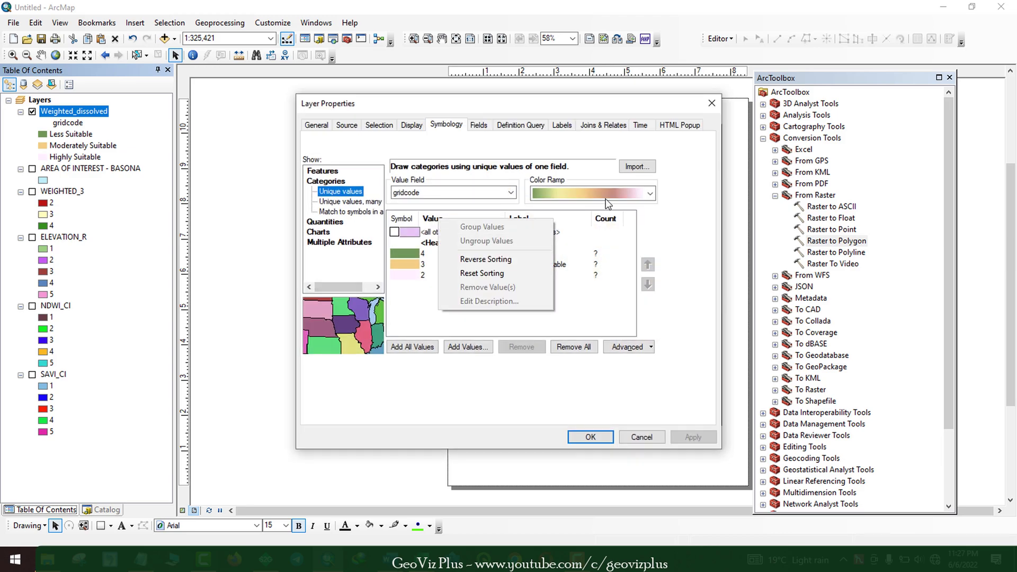
click(484, 256)
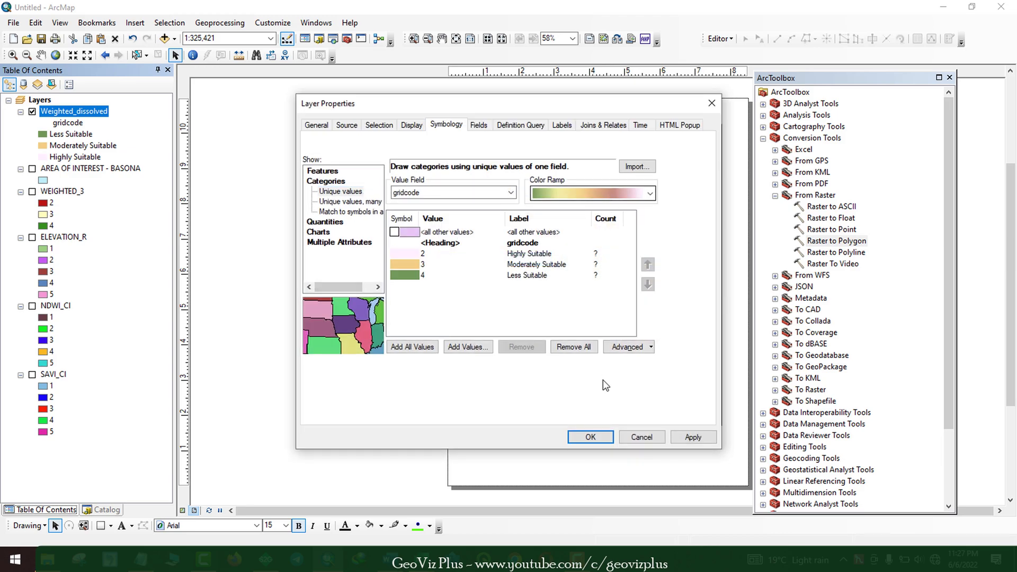
click(650, 194)
click(588, 376)
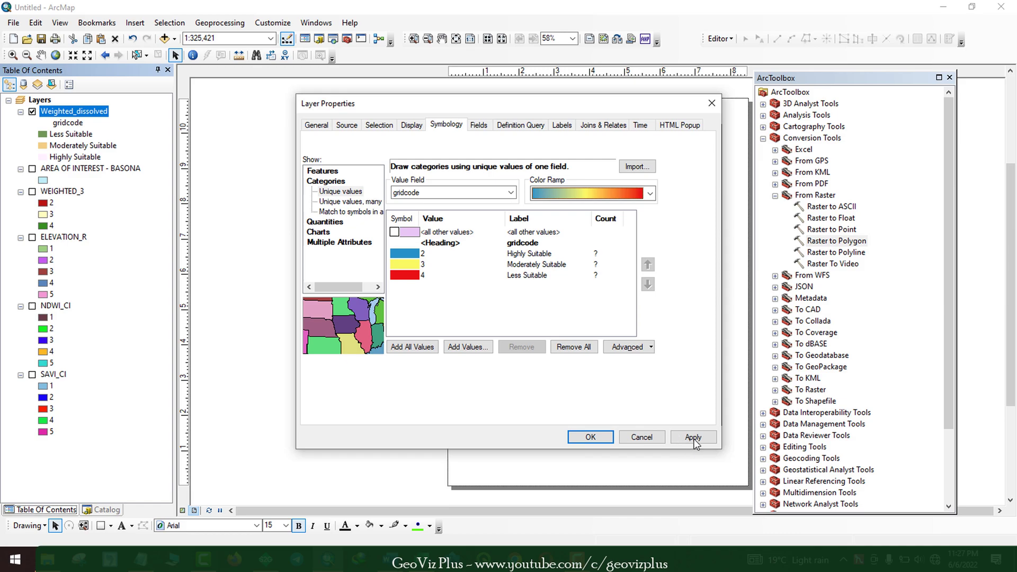
click(595, 436)
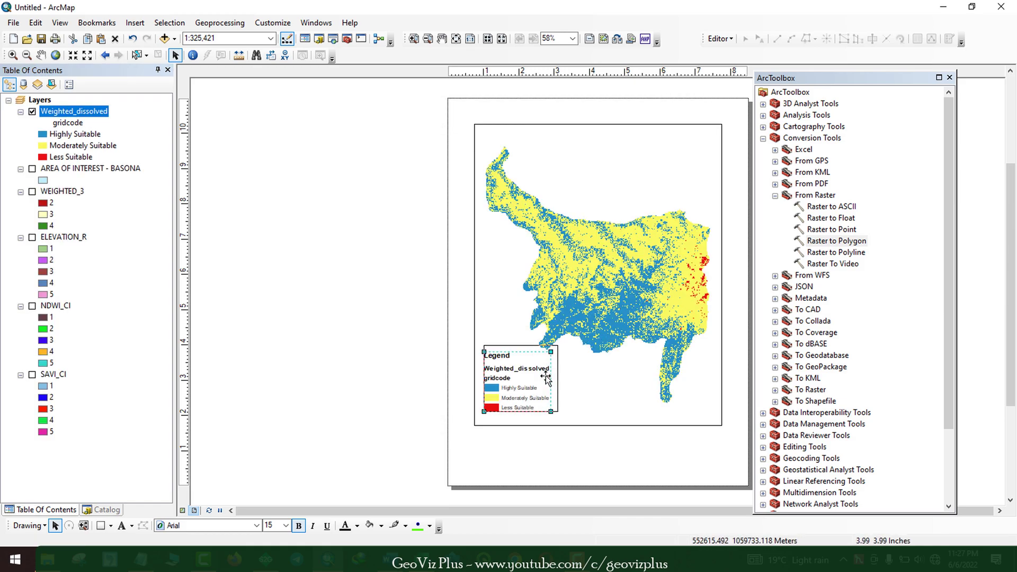
Clear the layer's gridcode heading and rename the Weighted_dissolved layer to Suitability Rank
click(67, 123)
key(Delete)
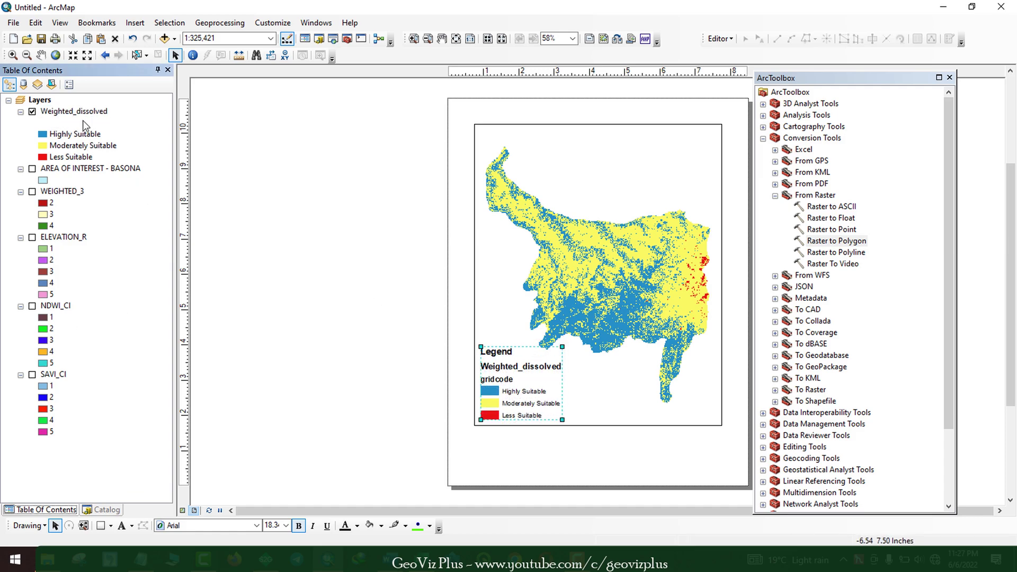
key(Return)
click(85, 118)
click(84, 118)
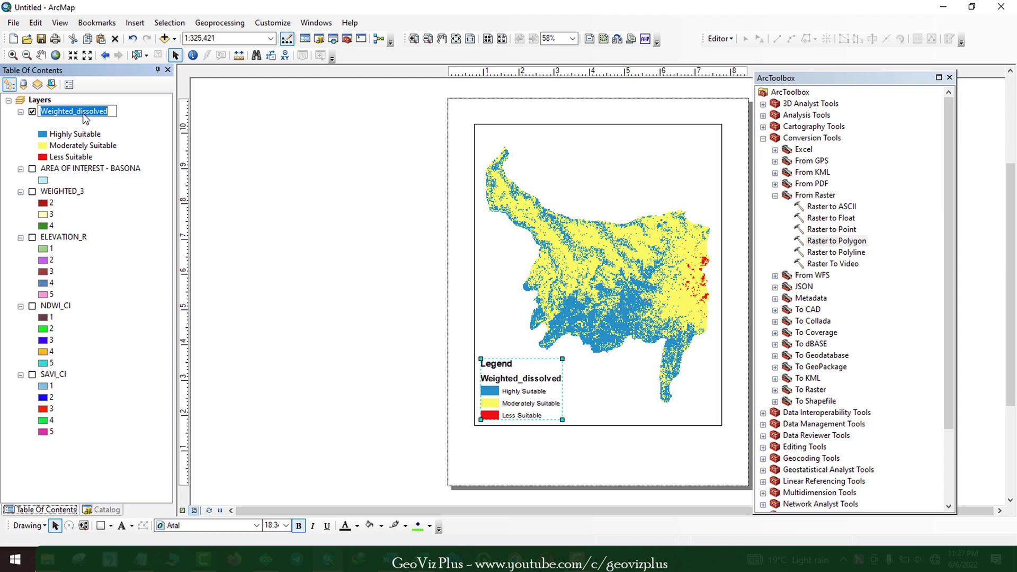
text(Suitabili)
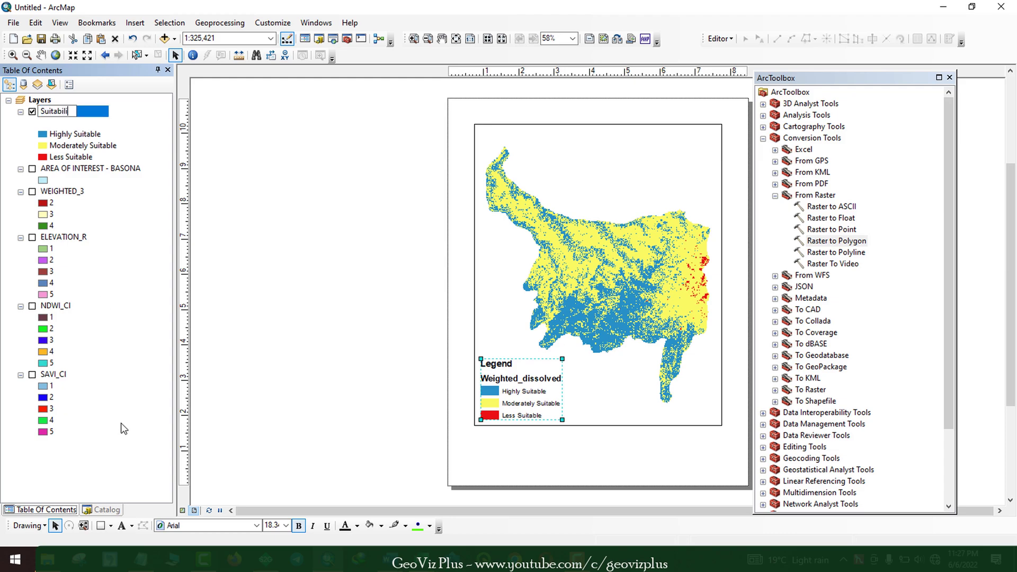
text(ty Rank)
key(Return)
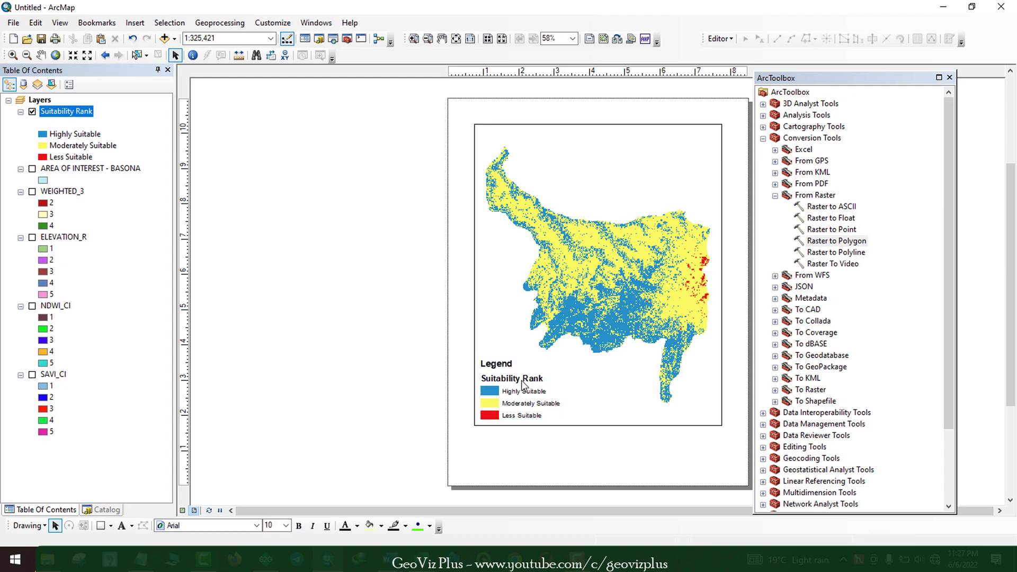
Set all legend labels to a bold serif font, clear the legend title, and enlarge the legend within the map frame's lower-left corner
right_click(517, 383)
click(540, 376)
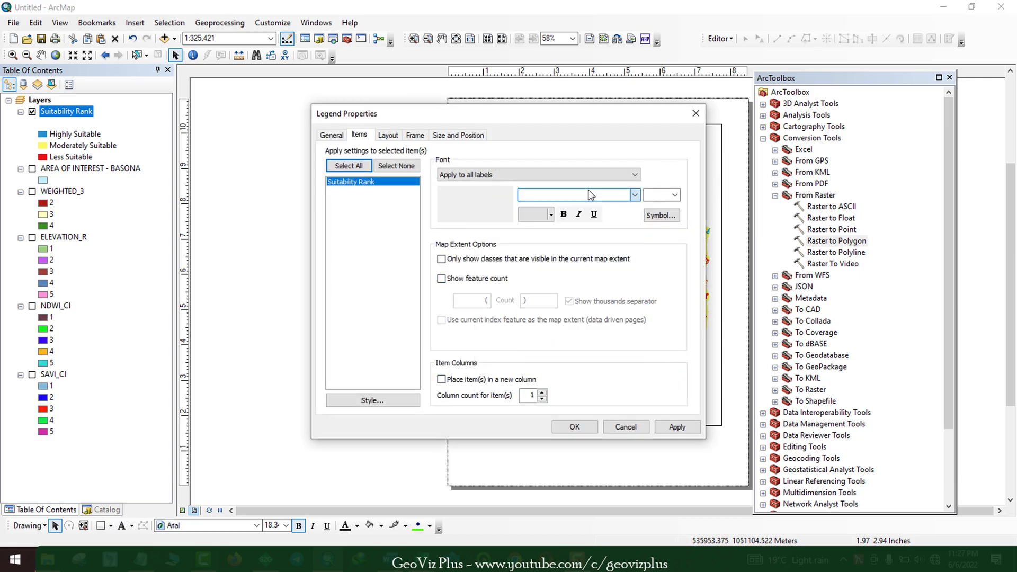
click(593, 195)
text(go)
key(Return)
click(564, 214)
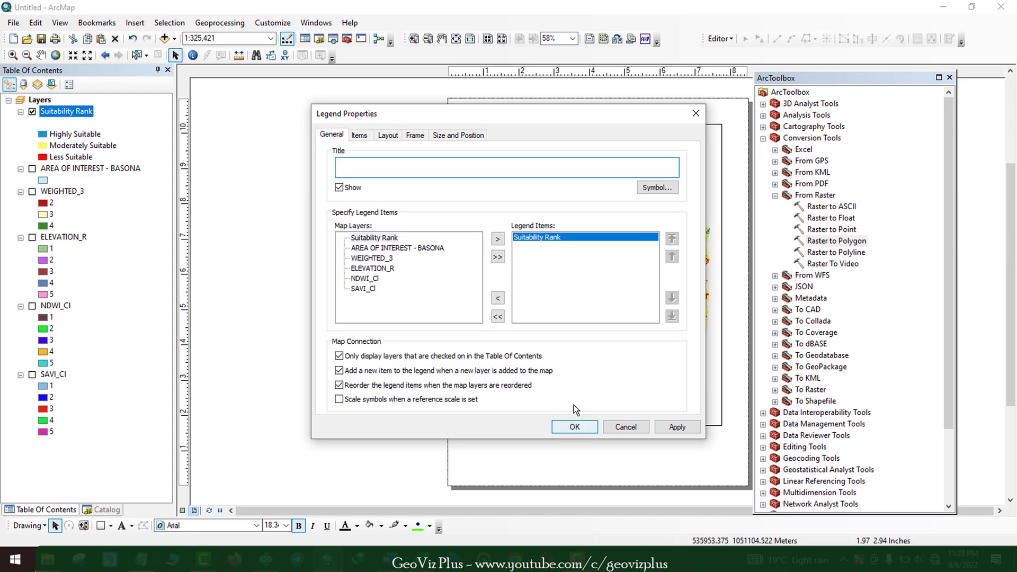
click(574, 426)
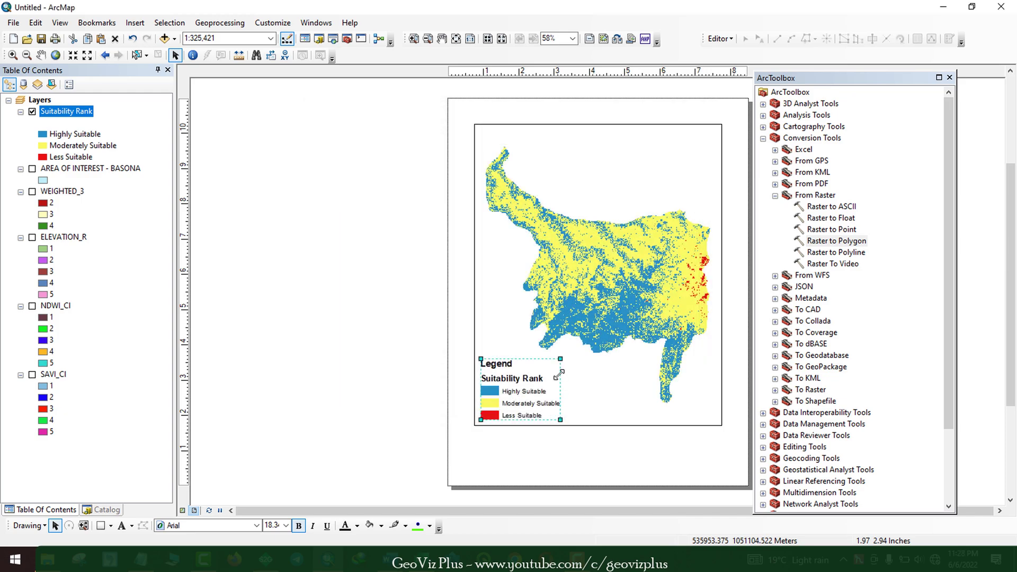
drag(558, 376, 593, 356)
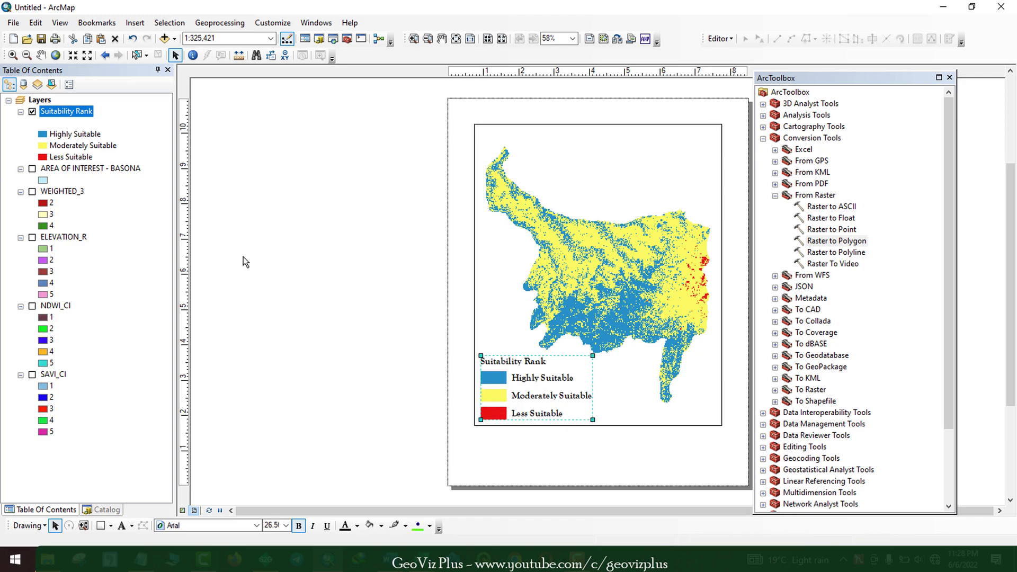
key(Escape)
Insert the ESRI North 6 north arrow into the map layout
click(135, 23)
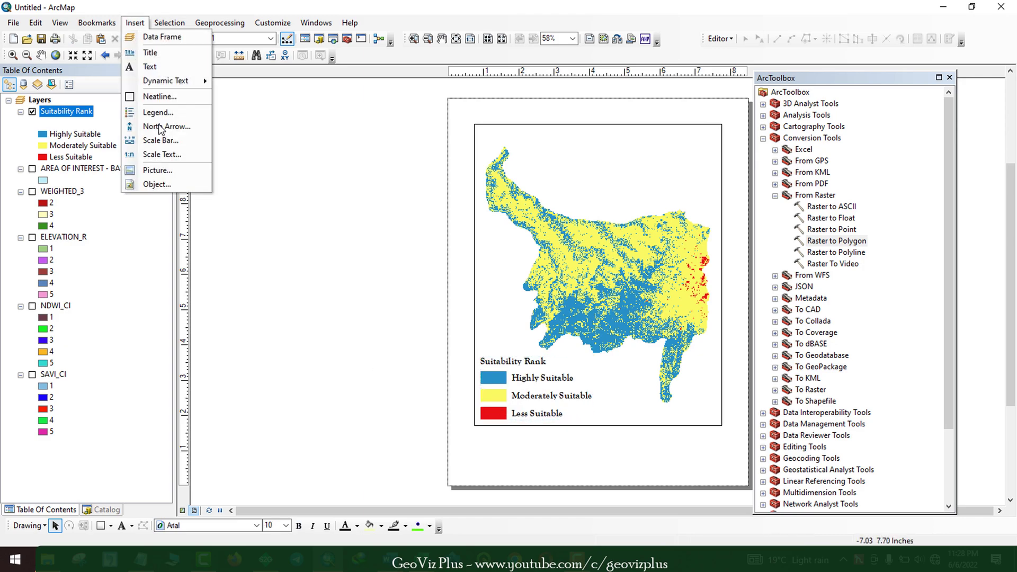
click(159, 125)
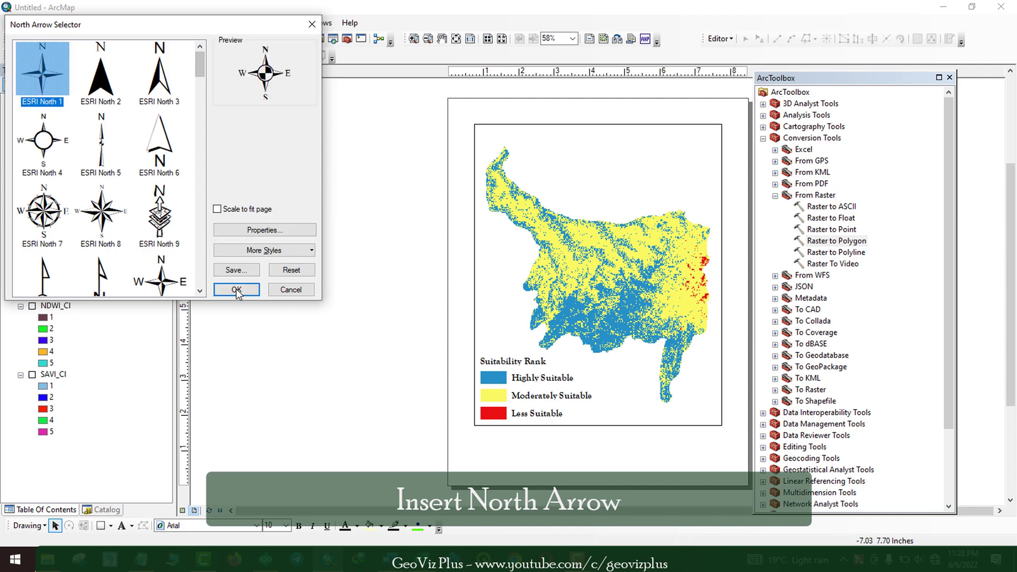
click(159, 142)
click(236, 289)
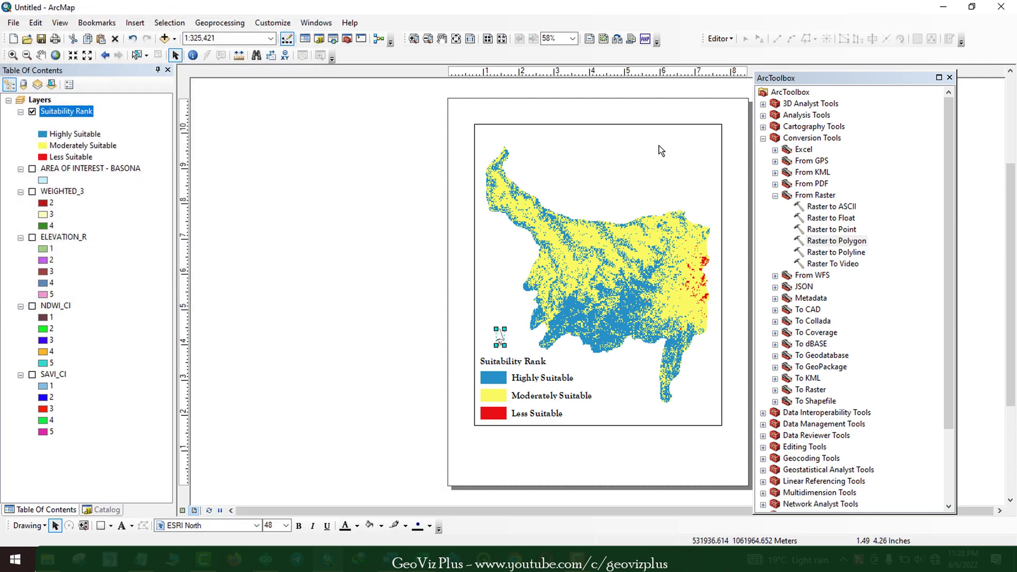
Move the north arrow into the upper-right corner of the map frame
drag(501, 336, 695, 141)
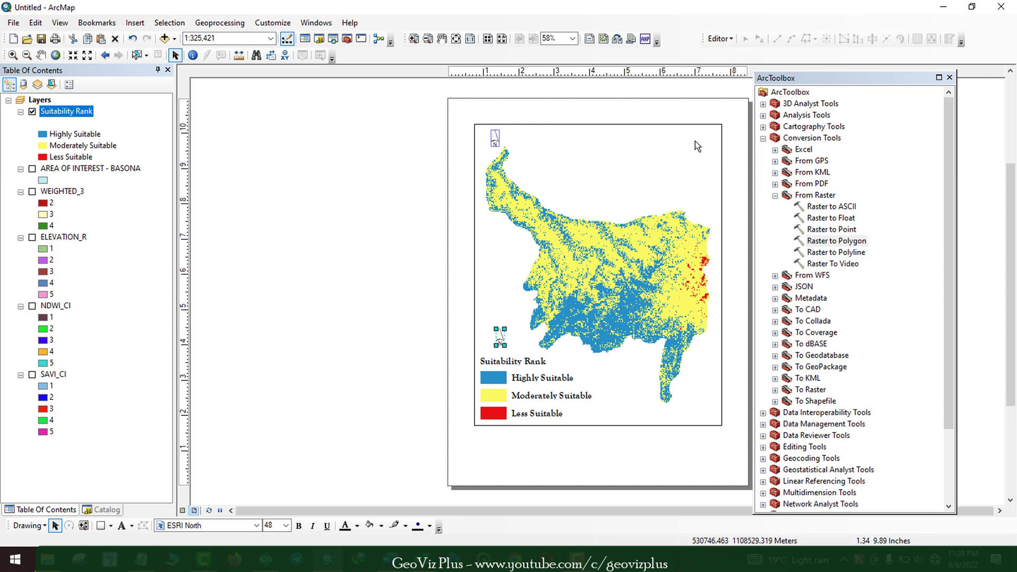
click(377, 196)
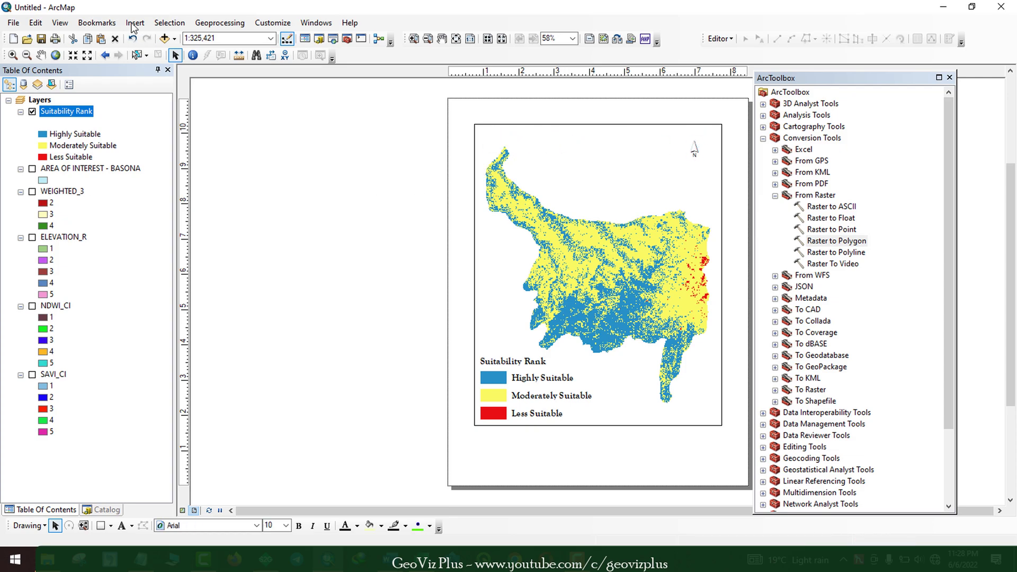
Insert an alternating scale bar and place it in the lower-right corner of the map frame
key(alt+i)
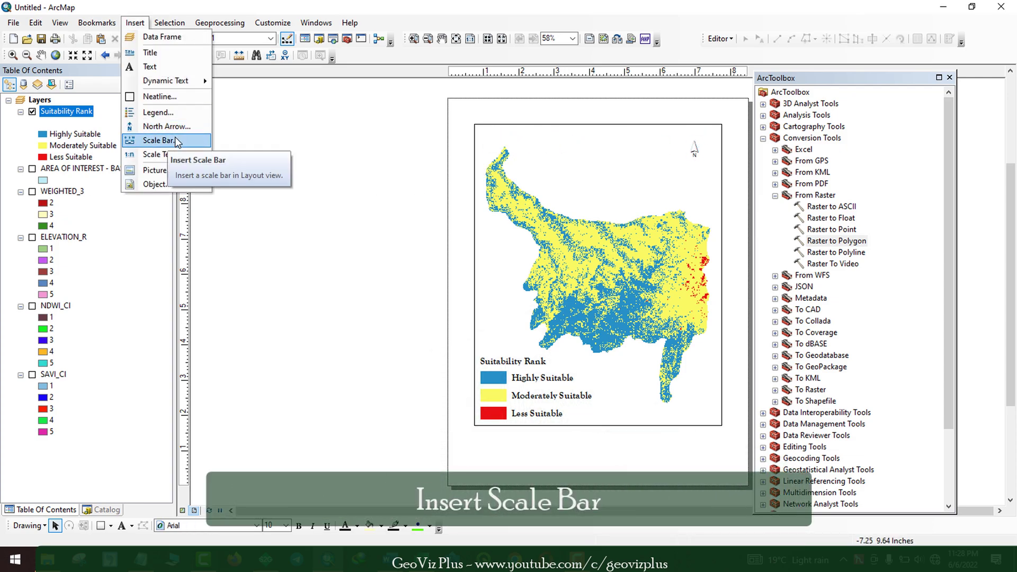
click(160, 140)
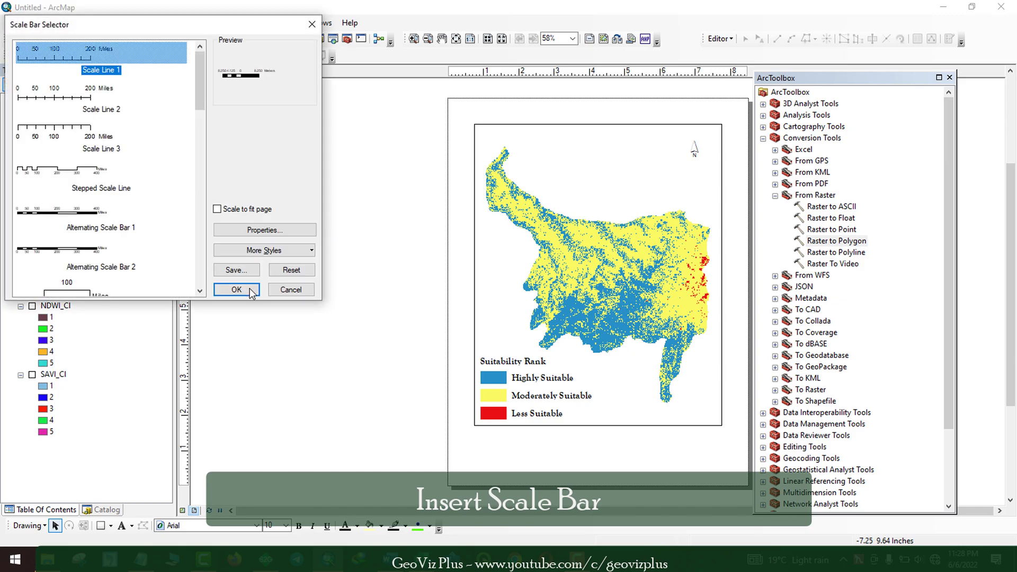
drag(603, 308, 710, 419)
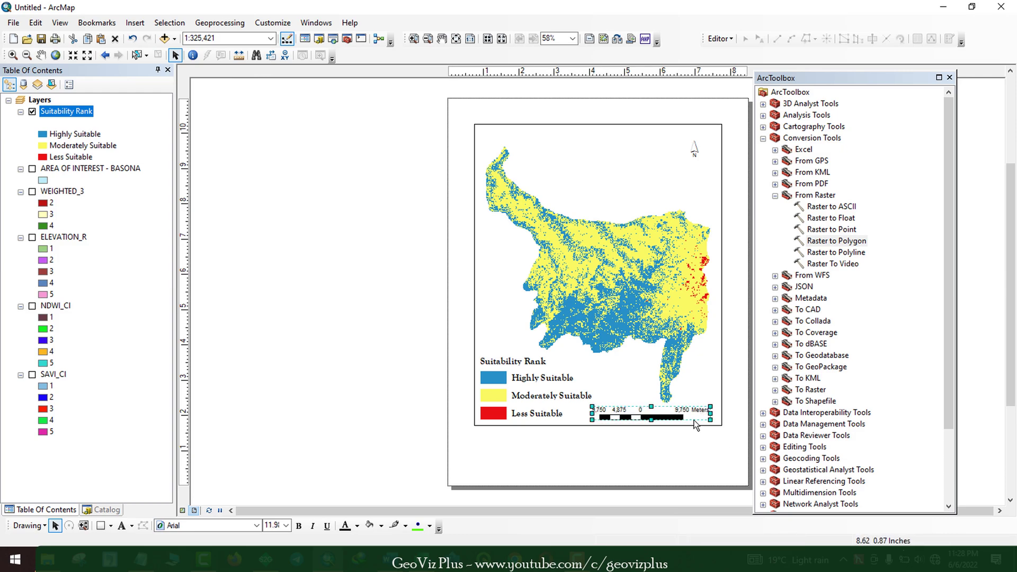
right_click(689, 417)
key(Escape)
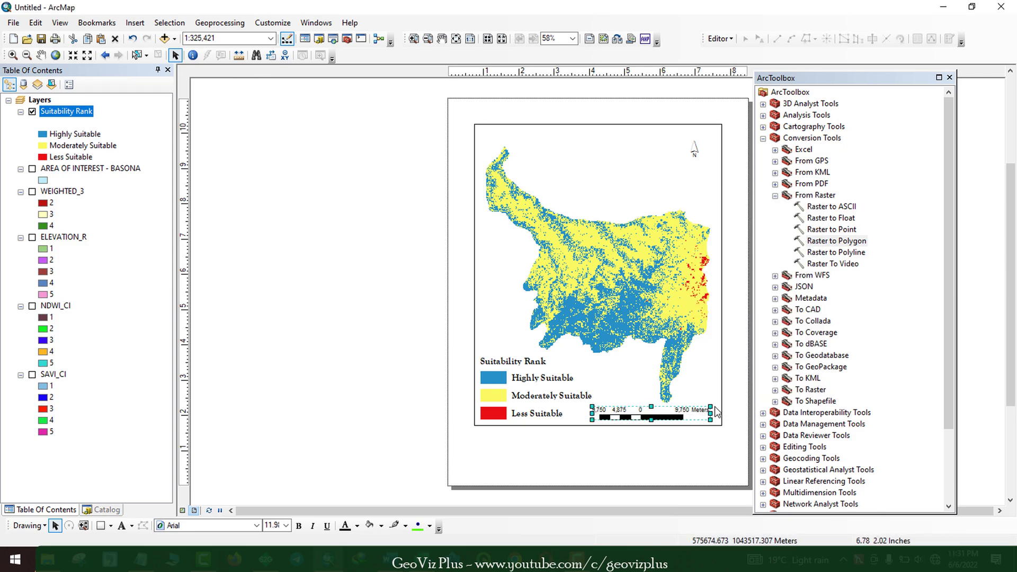
Set the scale bar's division units to Kilometers with the label K.M, and widen the bar slightly
double_click(715, 411)
click(481, 314)
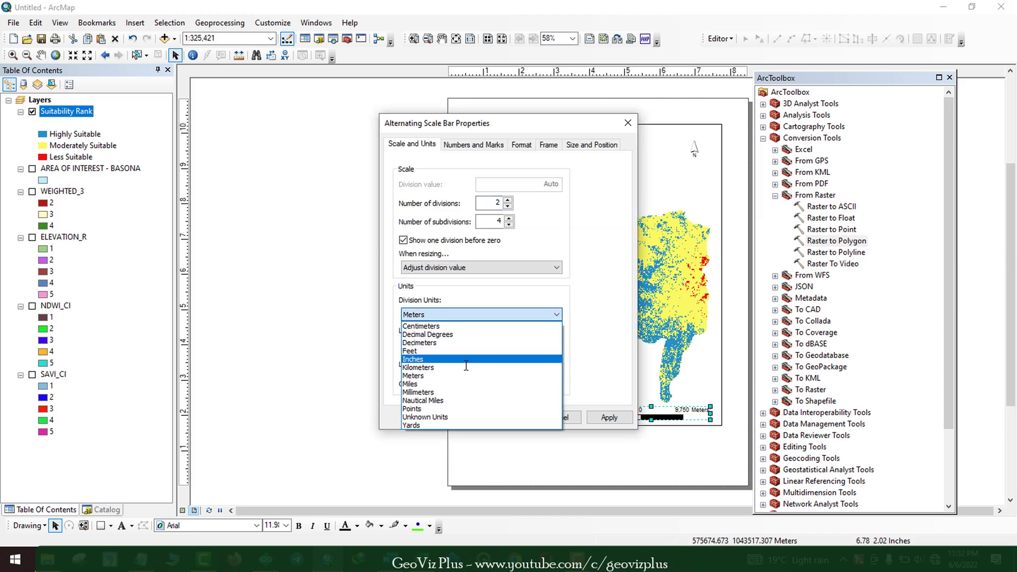
click(413, 363)
double_click(414, 363)
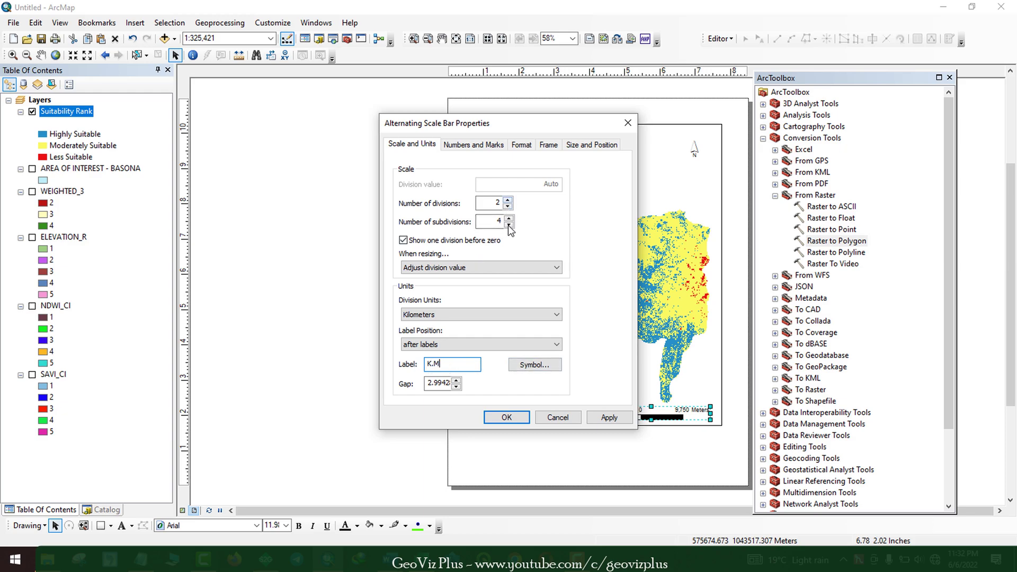
key(ctrl+Tab)
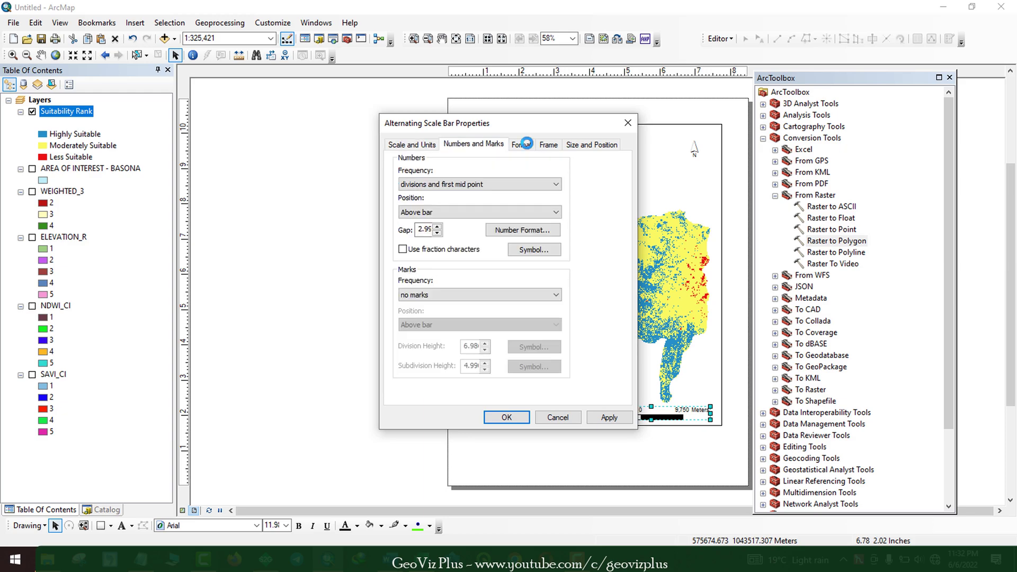
key(ctrl+Tab)
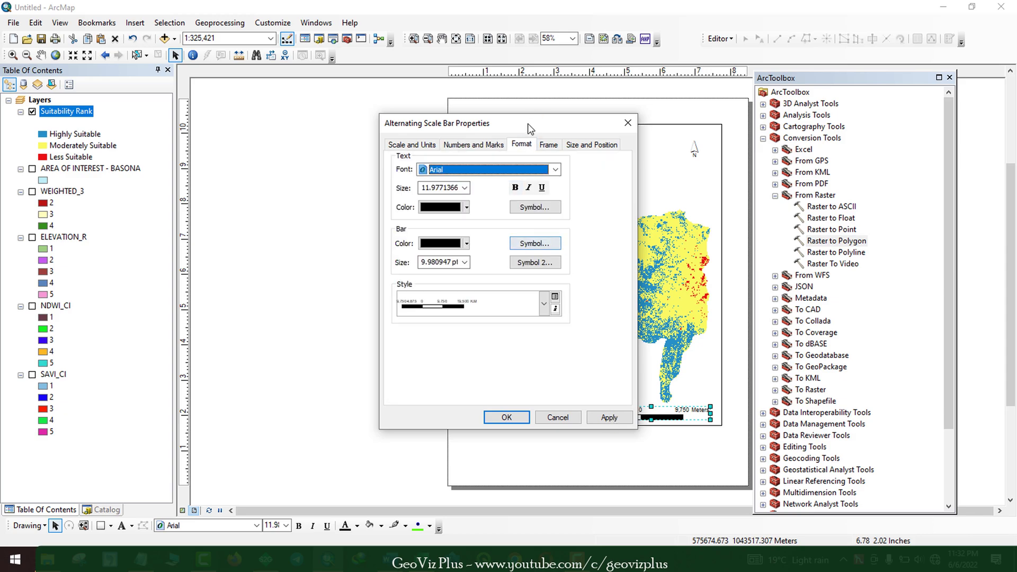
drag(530, 129, 385, 123)
key(alt+a)
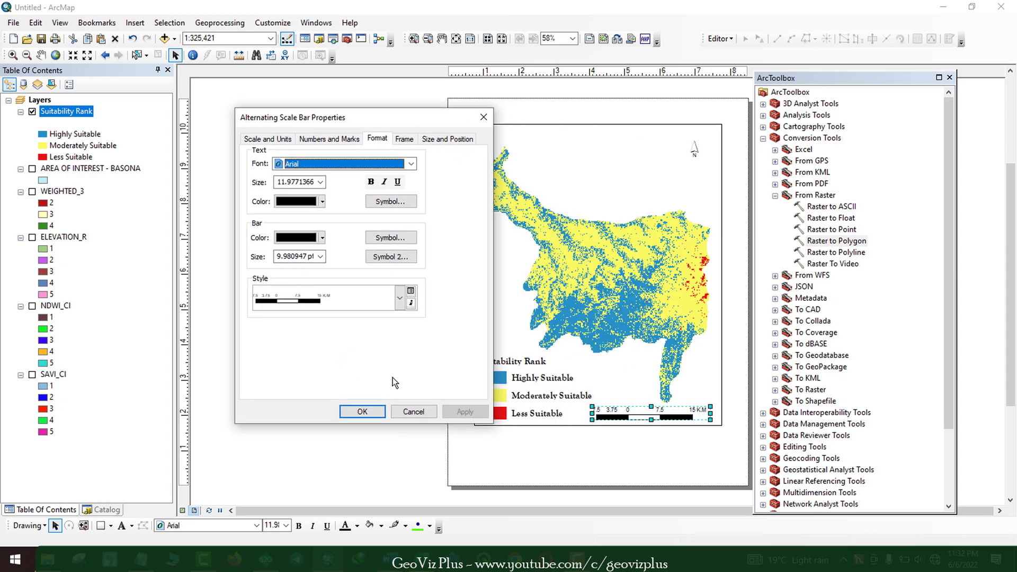
key(Return)
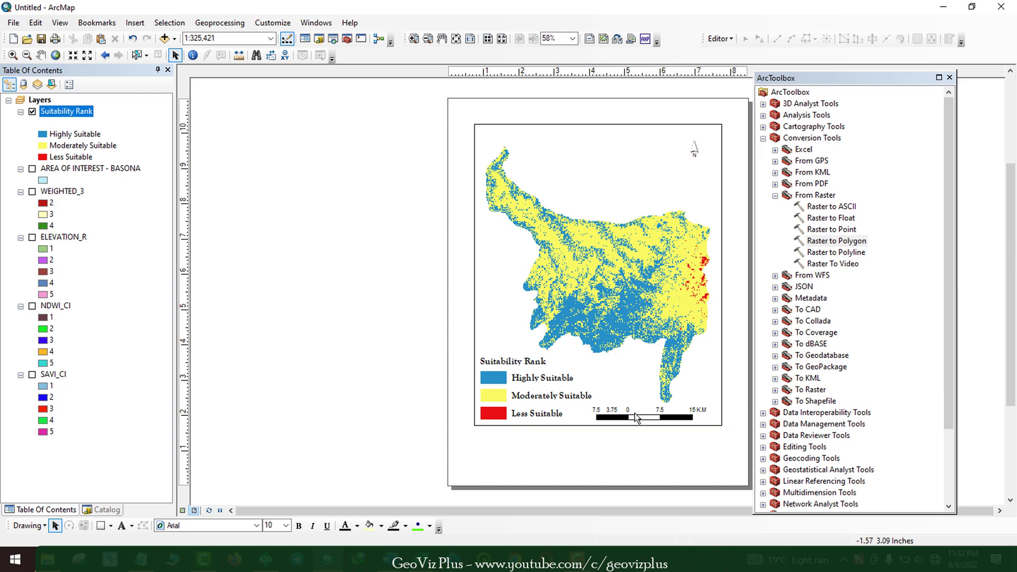
click(683, 413)
click(414, 400)
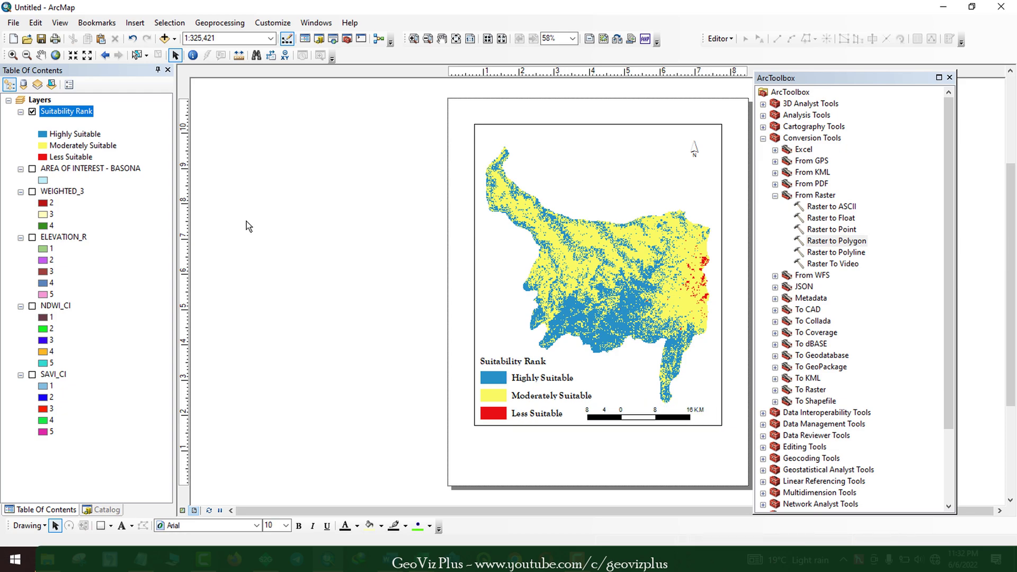
Insert a rounded neatline around all elements and stretch its lower-right corner outward to leave a margin around the map frame
click(135, 23)
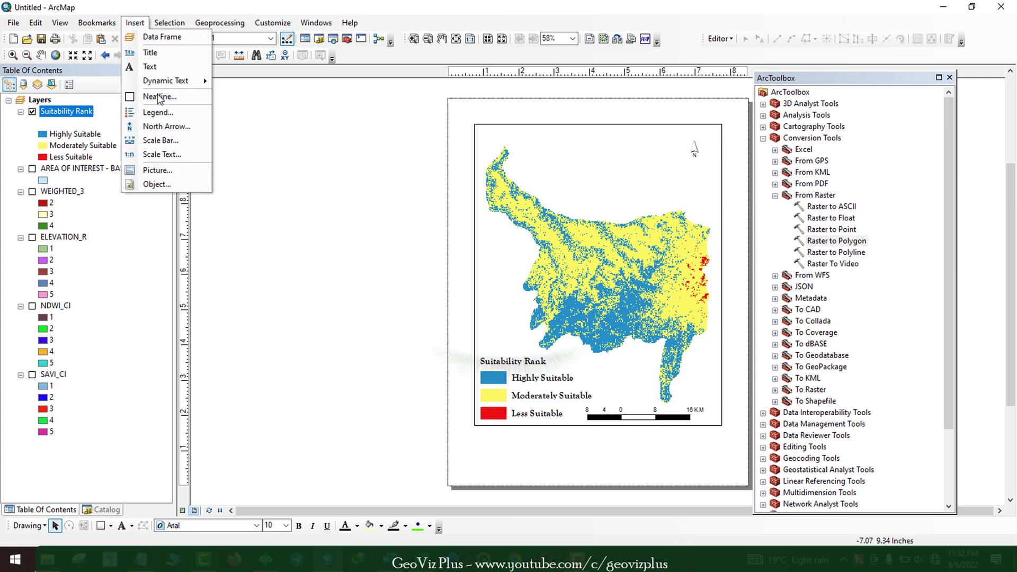
click(152, 96)
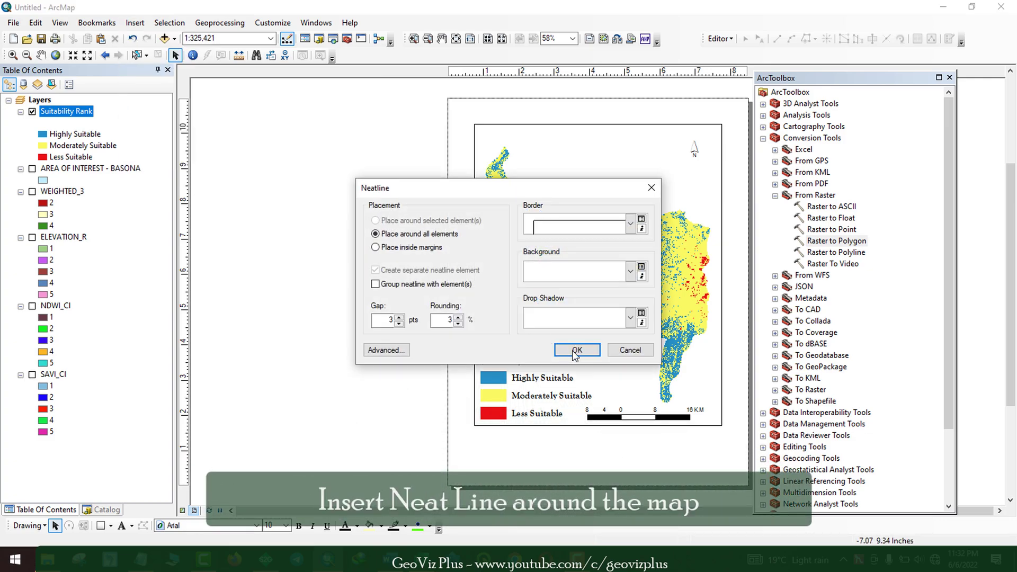
click(576, 351)
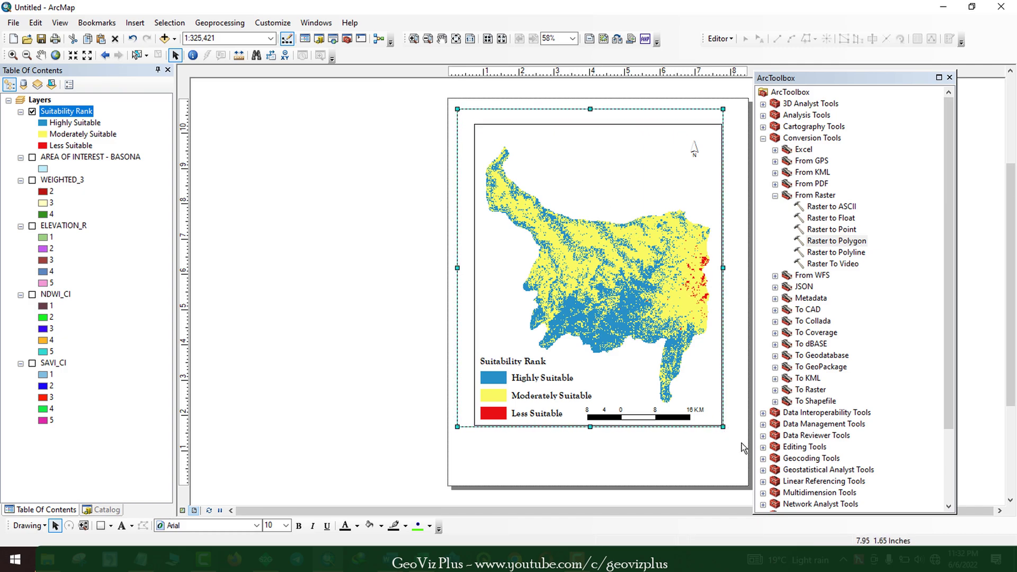
drag(723, 427, 742, 444)
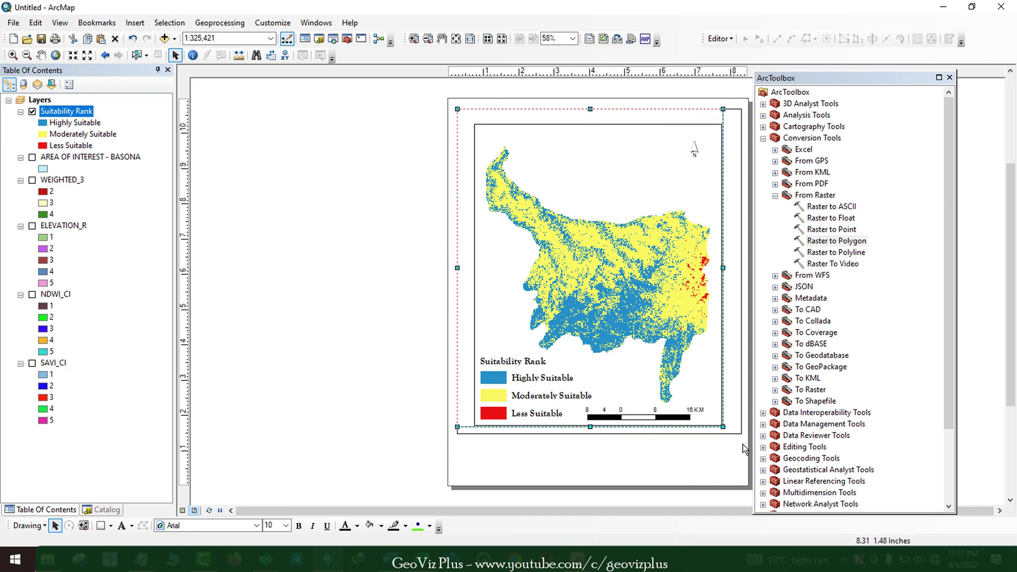
Add a graticule with labels to the data frame, with parallels and meridians every 10 minutes
right_click(589, 328)
click(596, 324)
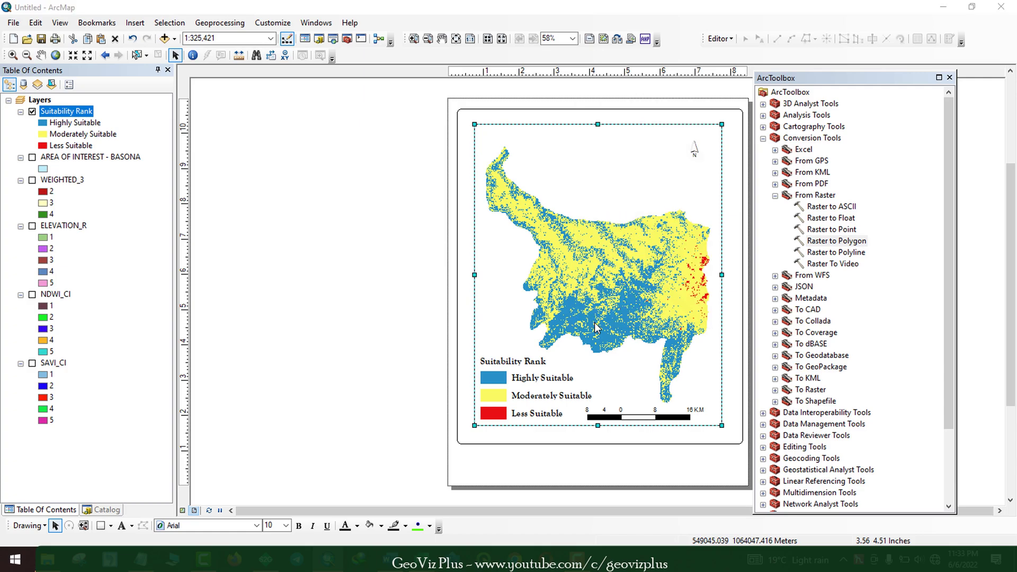
click(590, 156)
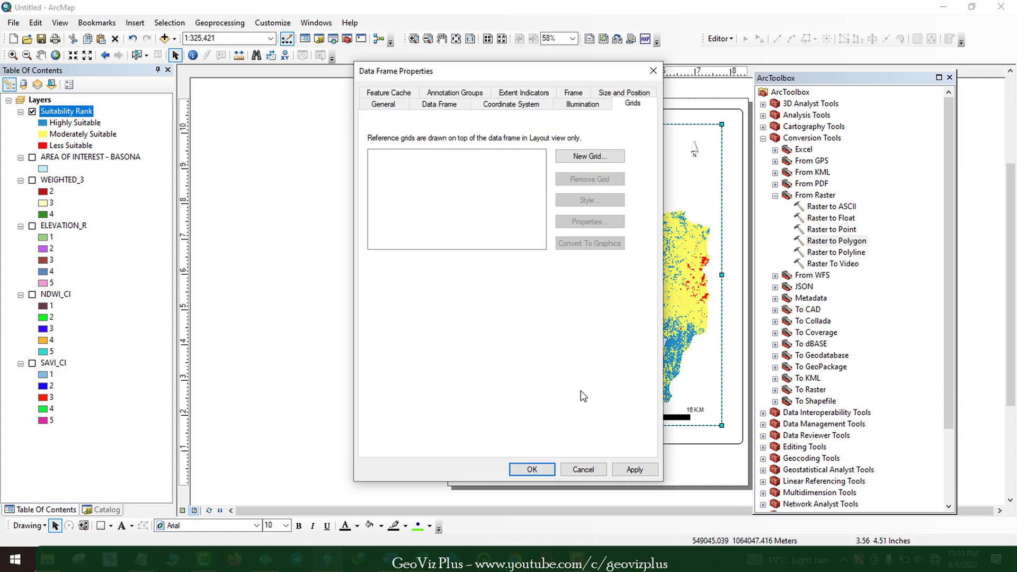
click(612, 389)
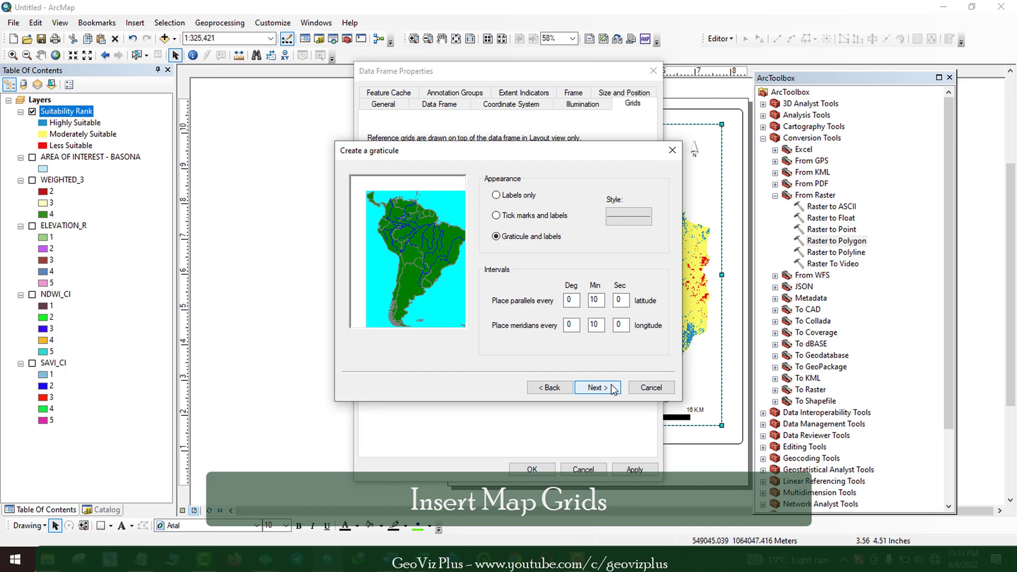
click(613, 389)
click(613, 389)
click(613, 388)
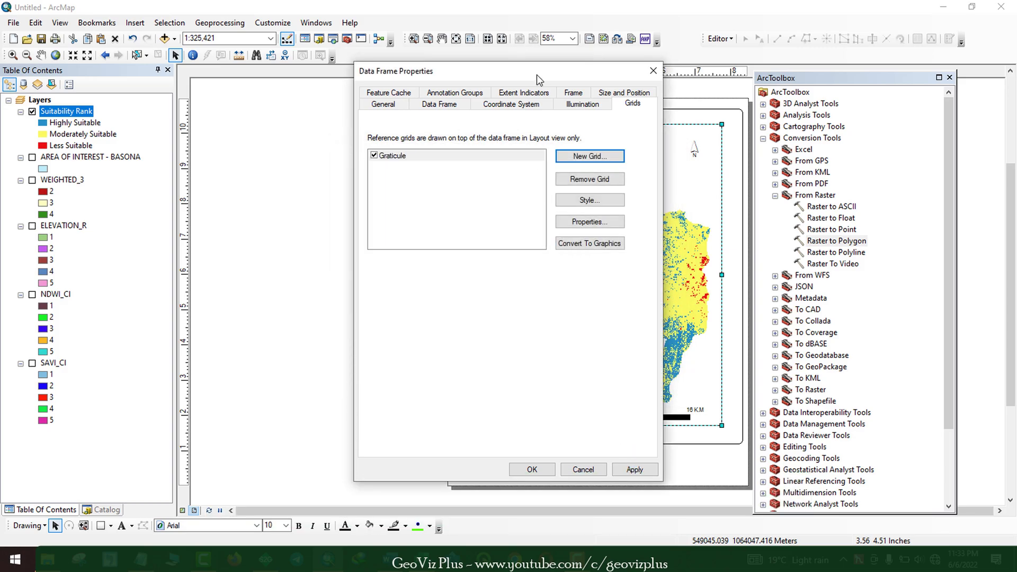
drag(466, 71, 184, 77)
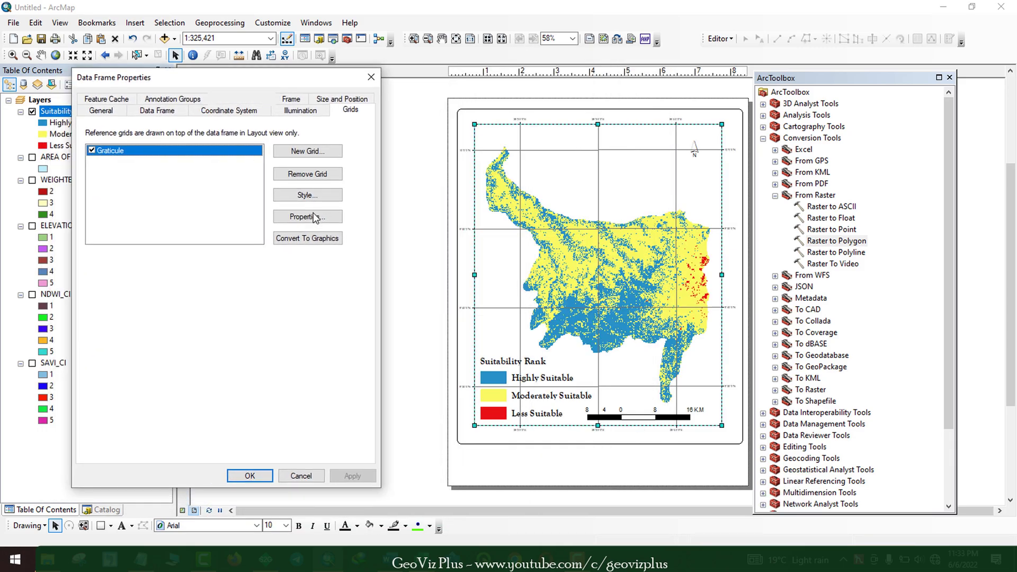
Set the graticule label font to Goudy Old Style and turn off the top and left labels
click(313, 214)
click(313, 212)
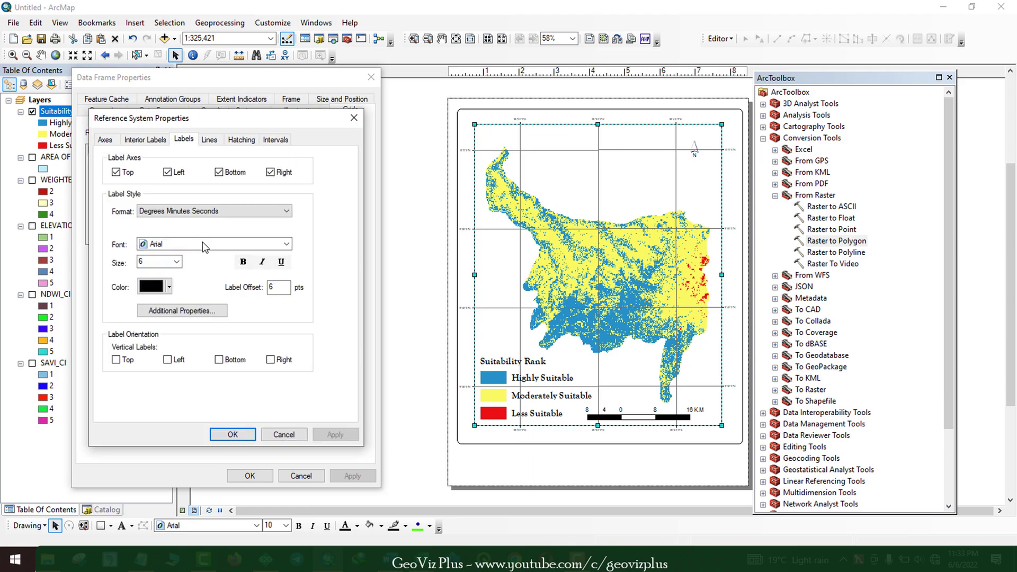
click(202, 243)
text(go)
click(192, 183)
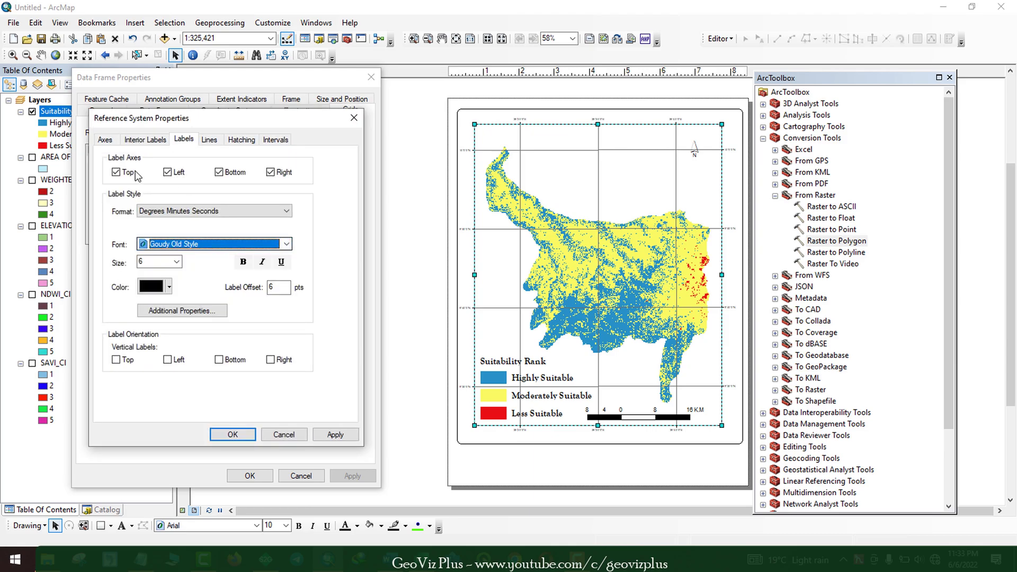
click(167, 171)
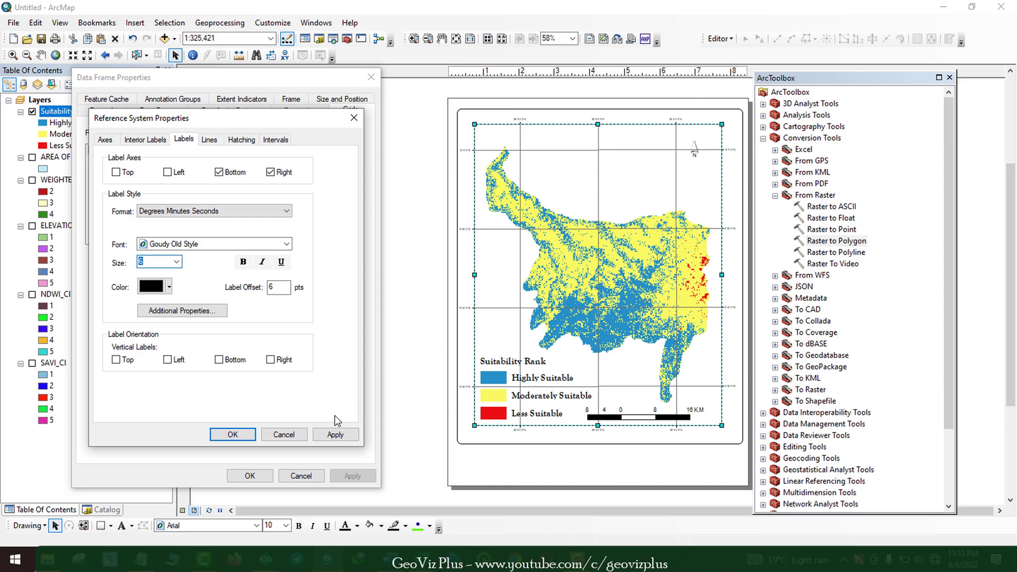
Set the graticule to show no lines or ticks and apply the grid changes to the data frame
click(213, 141)
click(148, 200)
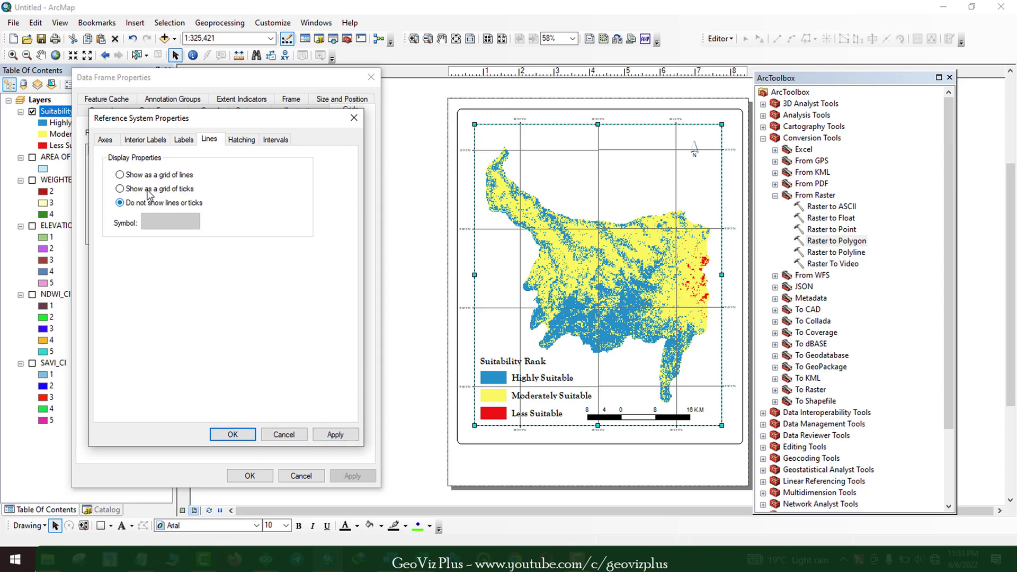
key(Return)
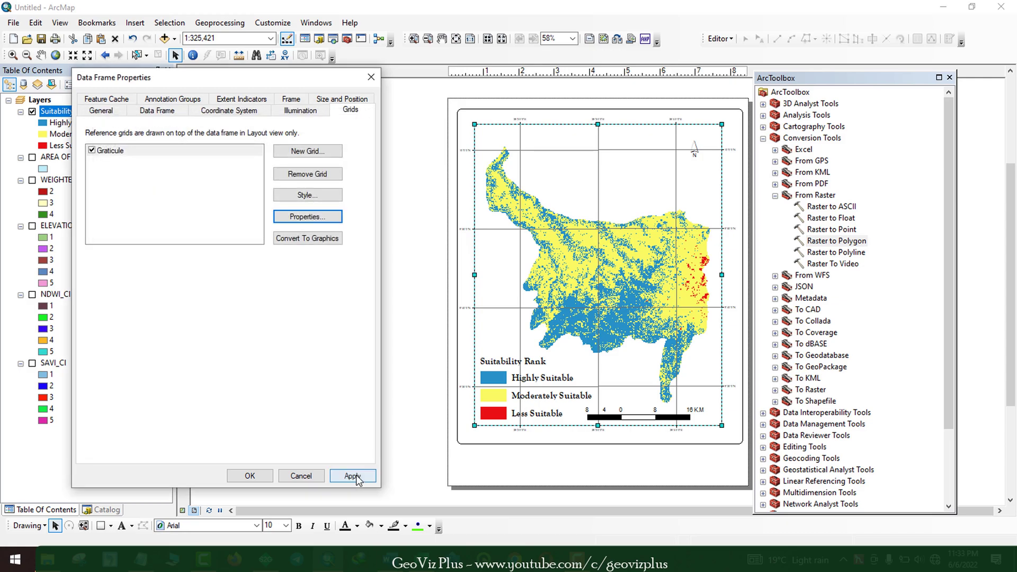
click(352, 475)
key(Return)
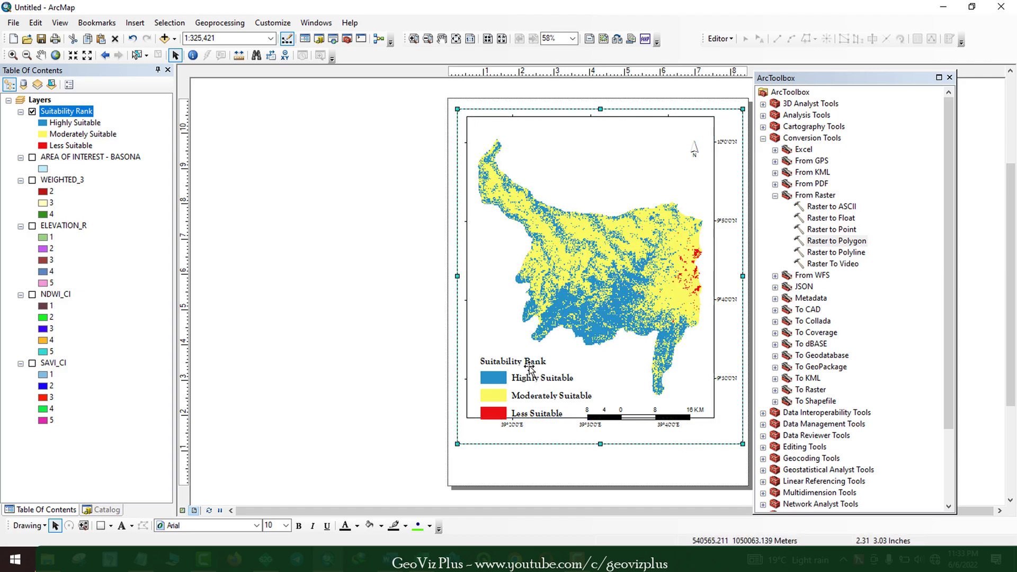
Shift the legend and scale bar to fit inside the map frame, and adjust the north arrow in its upper-right corner
drag(531, 382, 526, 388)
drag(642, 414, 640, 406)
click(332, 361)
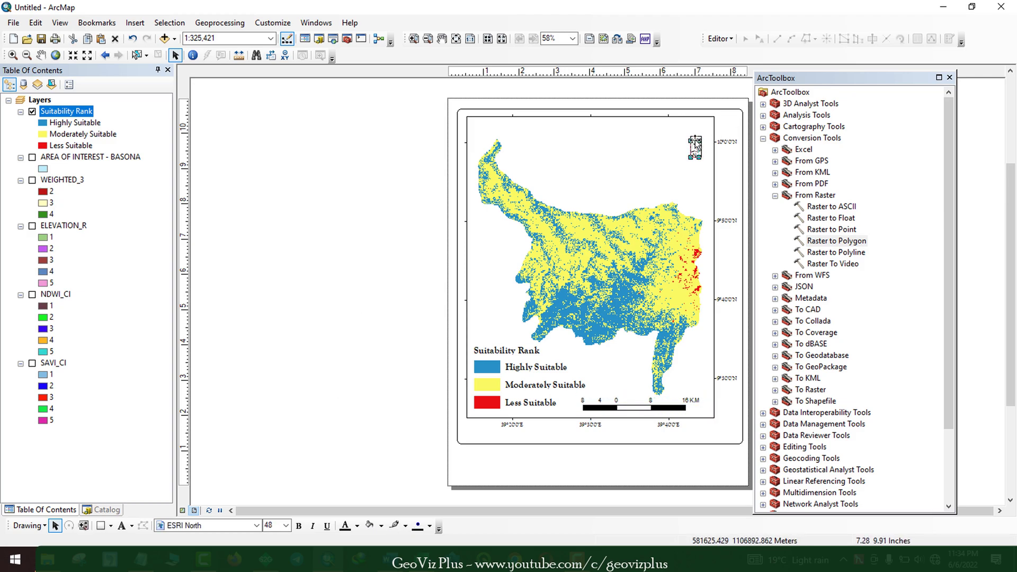
click(695, 141)
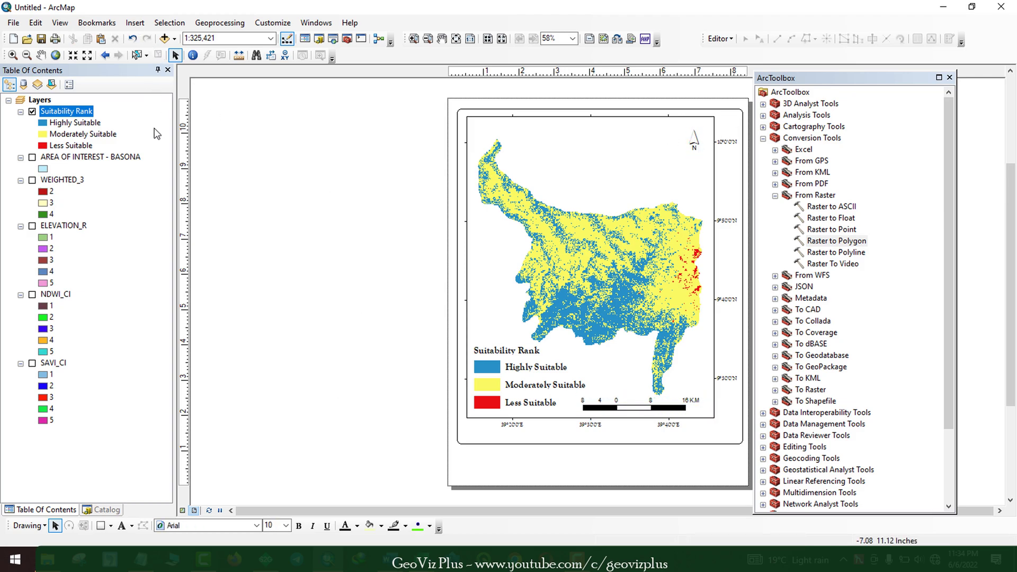
Insert the map title "Agricultural Suitability Map" at the top of the map frame
click(134, 22)
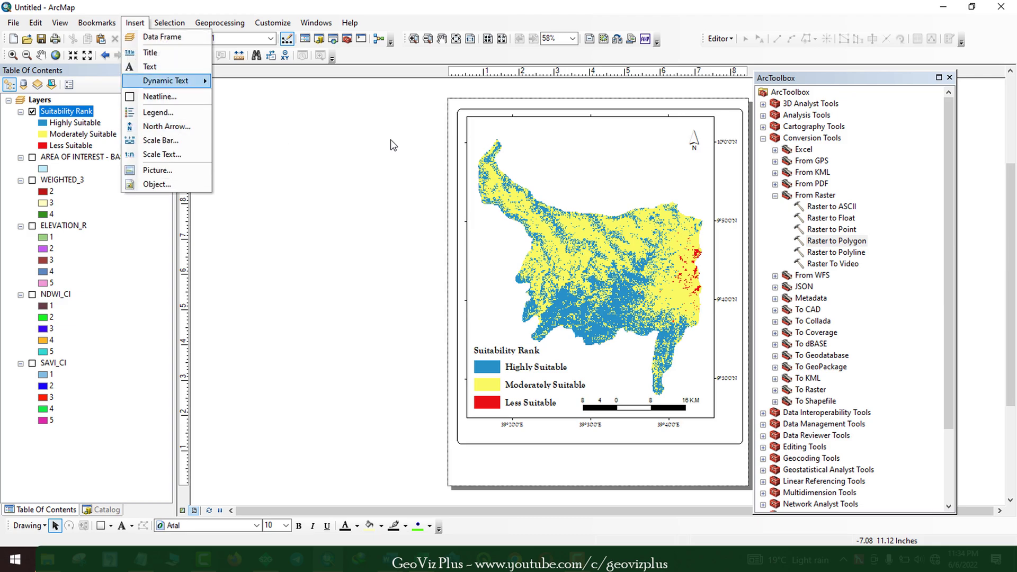
click(150, 52)
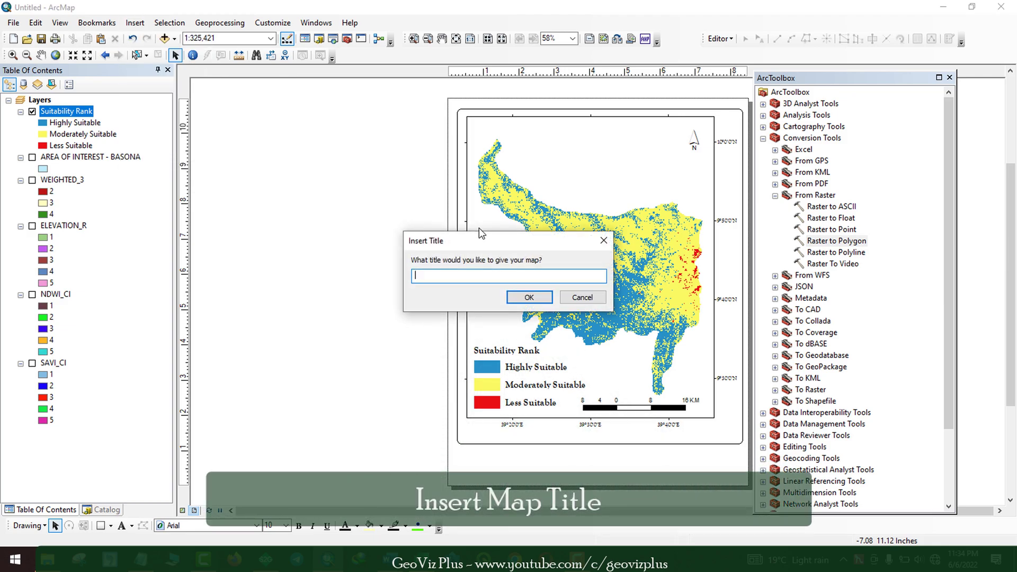
text(Agricultural Suitability Map)
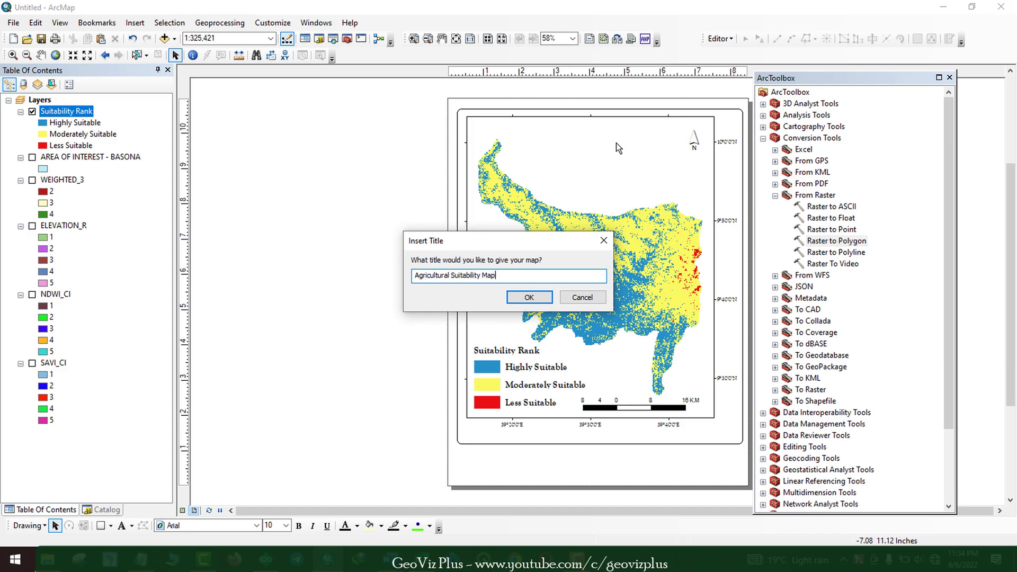
key(Return)
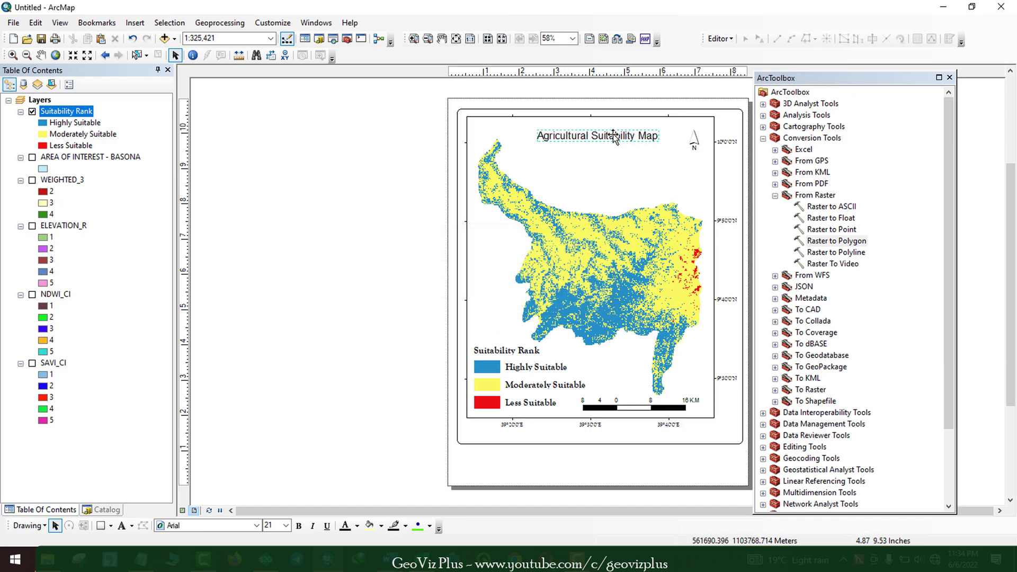
Format the map title text in Goudy Old Style at size 30
double_click(613, 137)
click(574, 361)
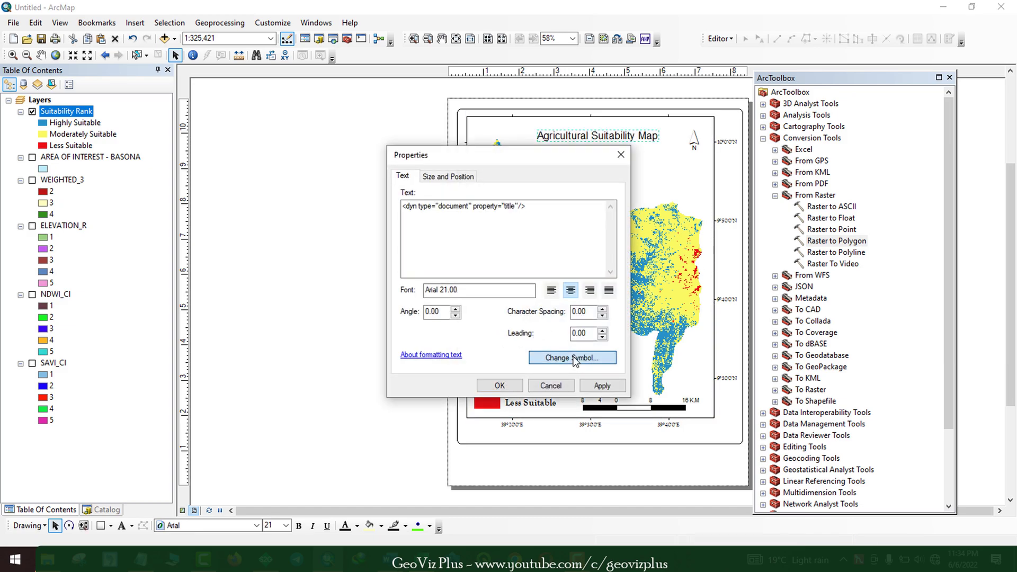
click(867, 259)
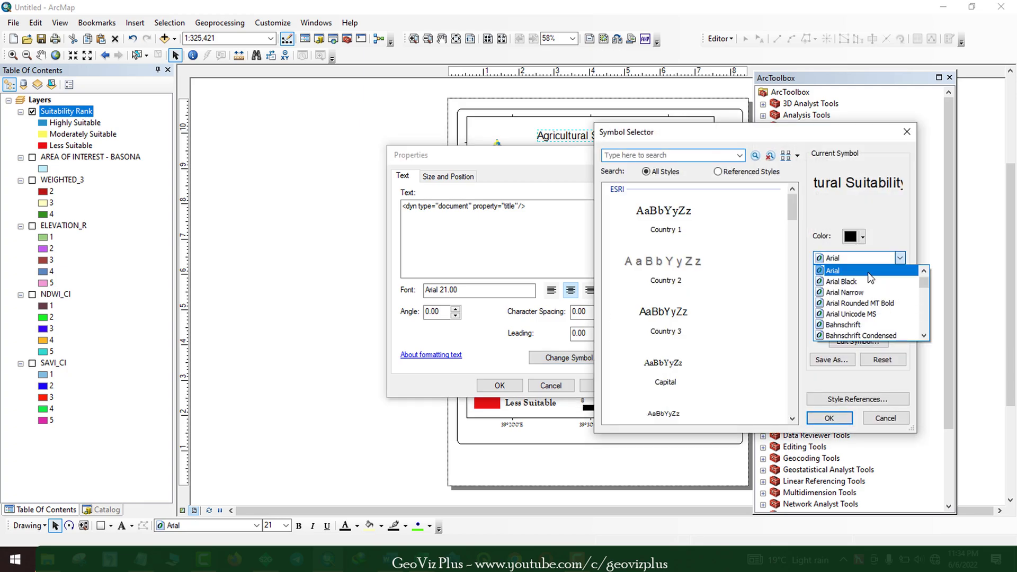
text(go)
key(Return)
key(Tab)
text(30)
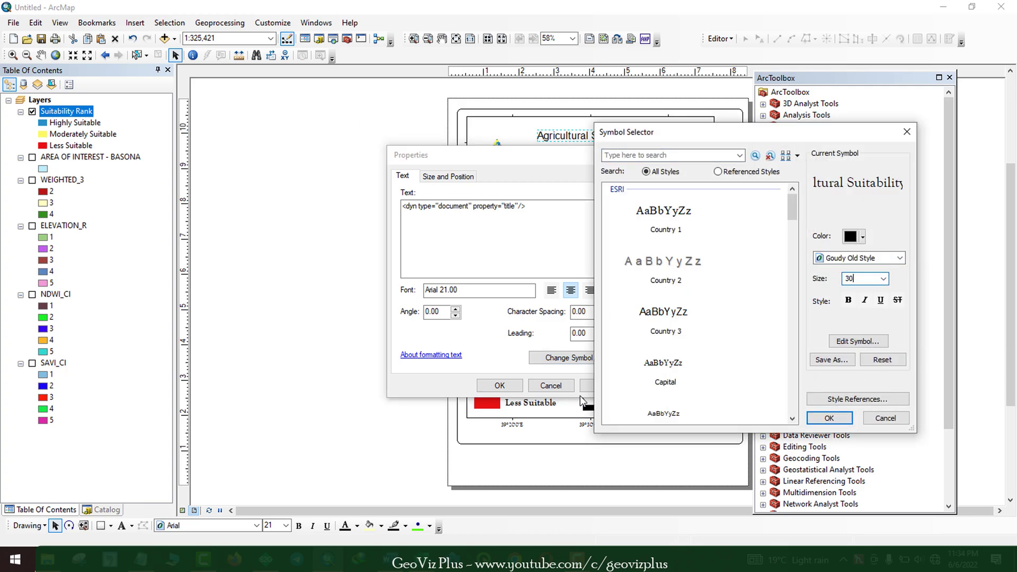
key(Return)
click(500, 385)
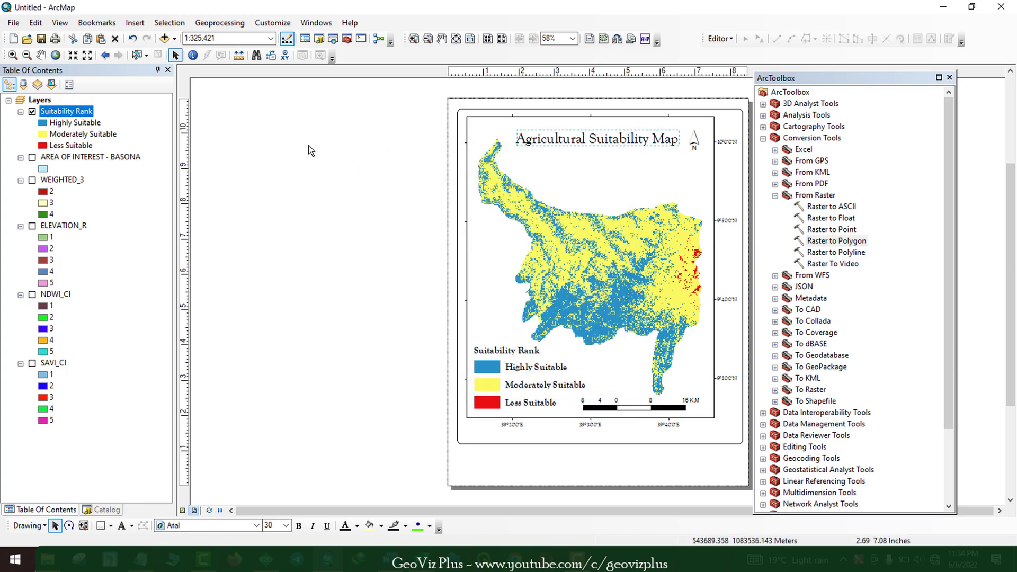
click(198, 80)
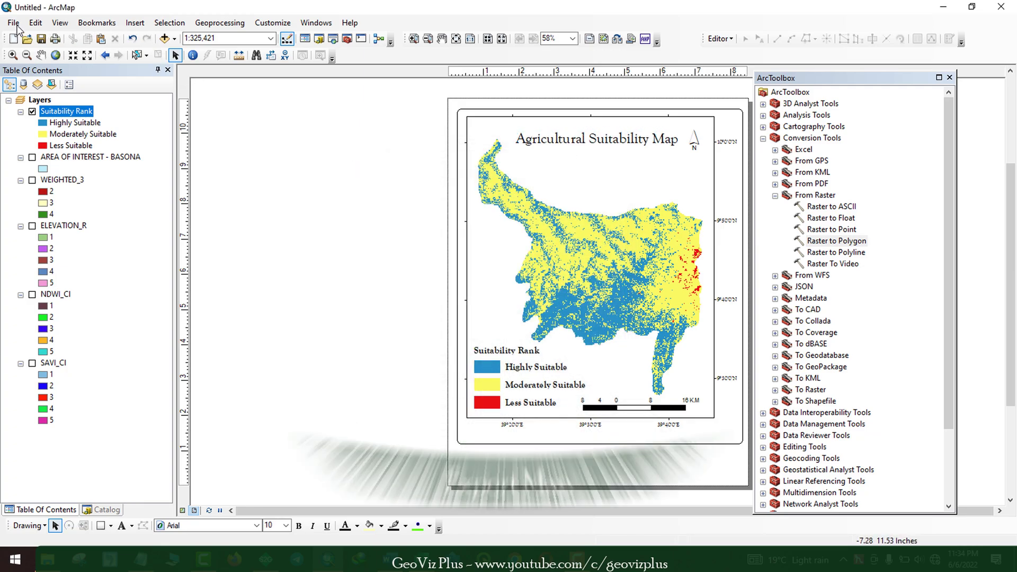
Export the map layout to the Suitability Analysis 2 folder as the JPEG file Final Map.jpg at 500 dpi
key(alt)
click(61, 216)
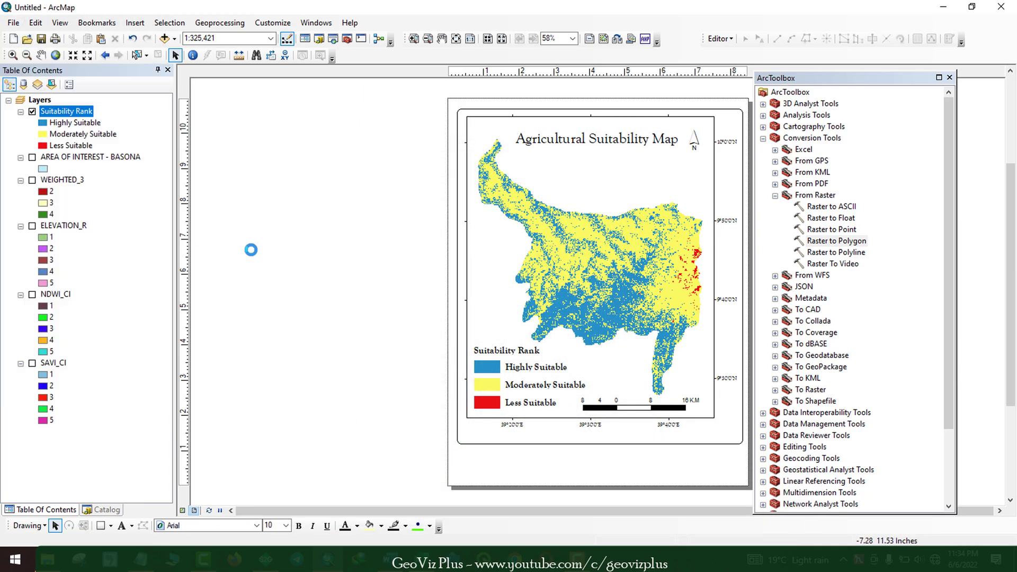
text(FIn)
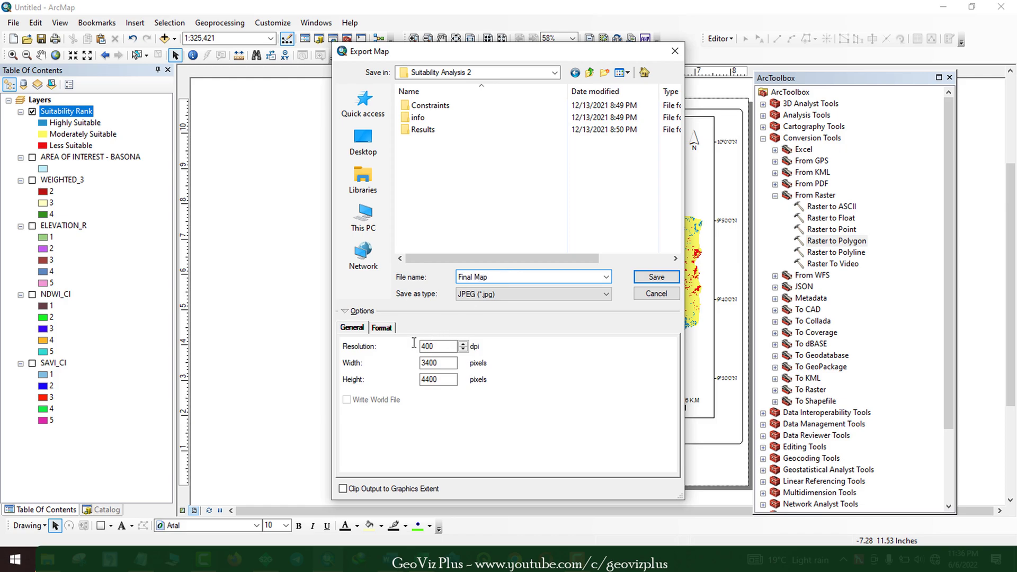
double_click(431, 347)
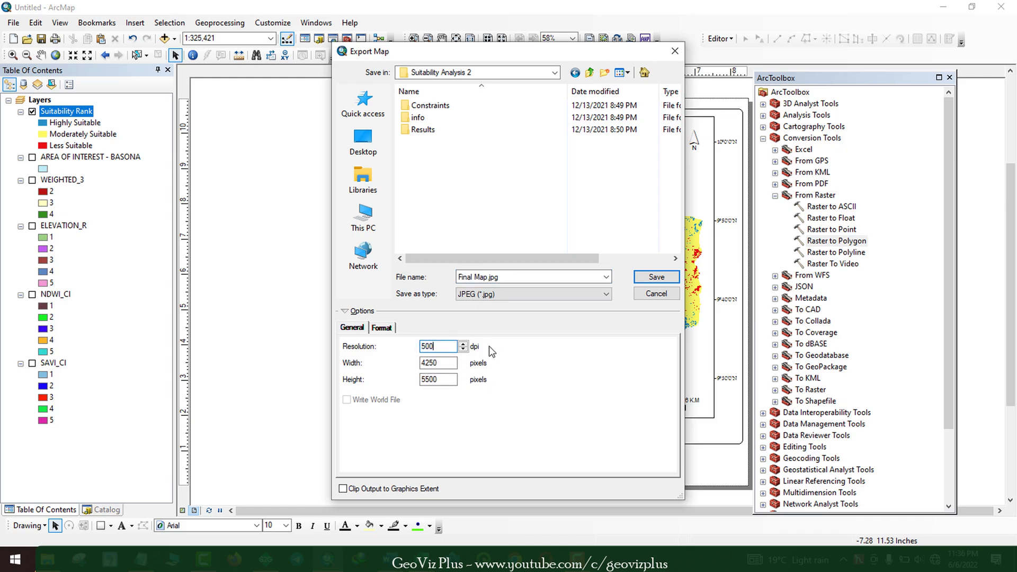
click(655, 278)
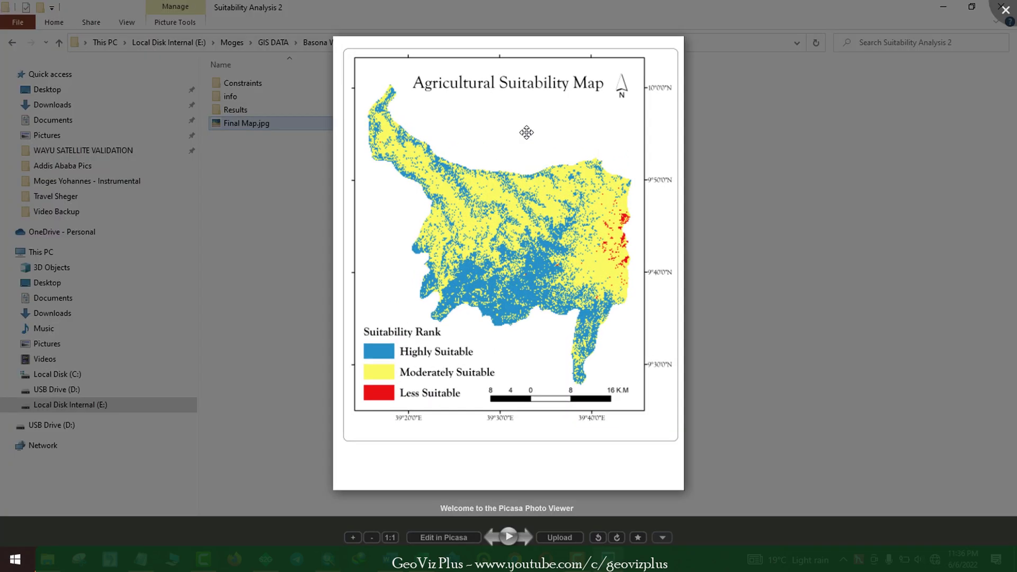
Examine the exported Final Map.jpg up close in Picasa Photo Viewer, checking the title, legend and map detail, and close the viewer
scroll(527, 357, up, 3)
scroll(497, 225, down, 2)
scroll(497, 225, up, 3)
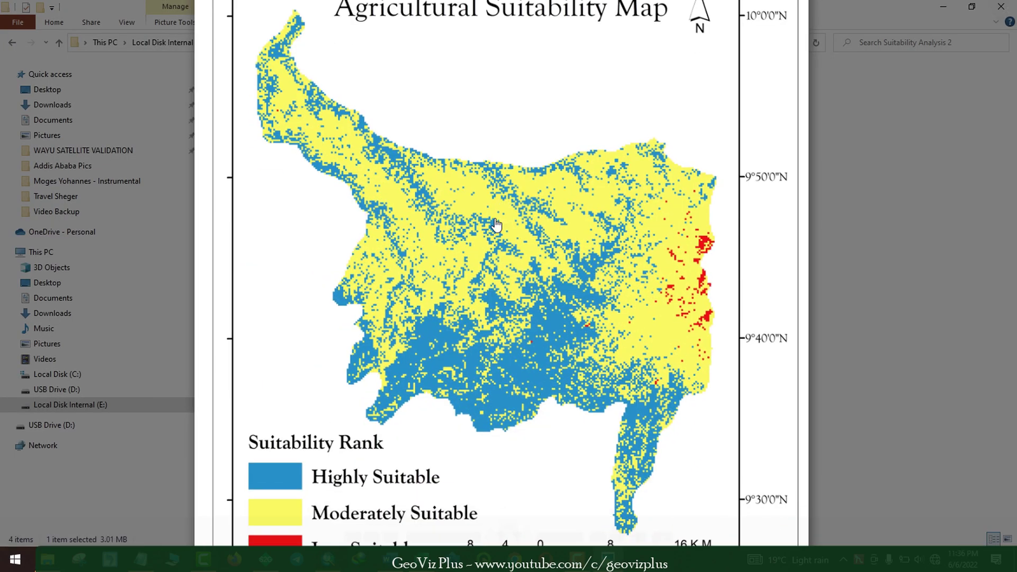
scroll(497, 225, down, 3)
scroll(493, 293, up, 4)
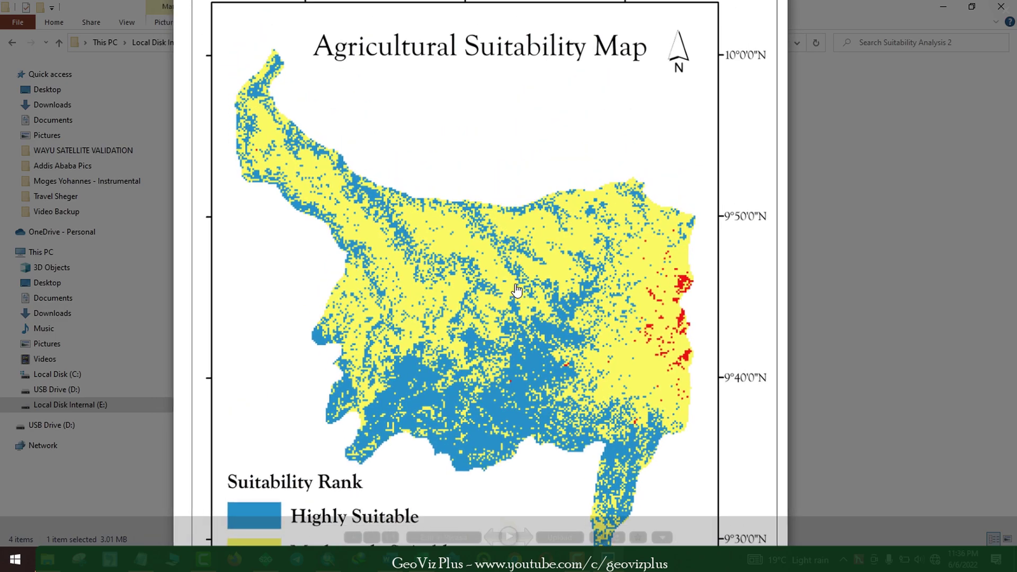
mouse_move(516, 286)
mouse_down()
mouse_move(517, 268)
mouse_move(522, 365)
mouse_move(524, 300)
mouse_up()
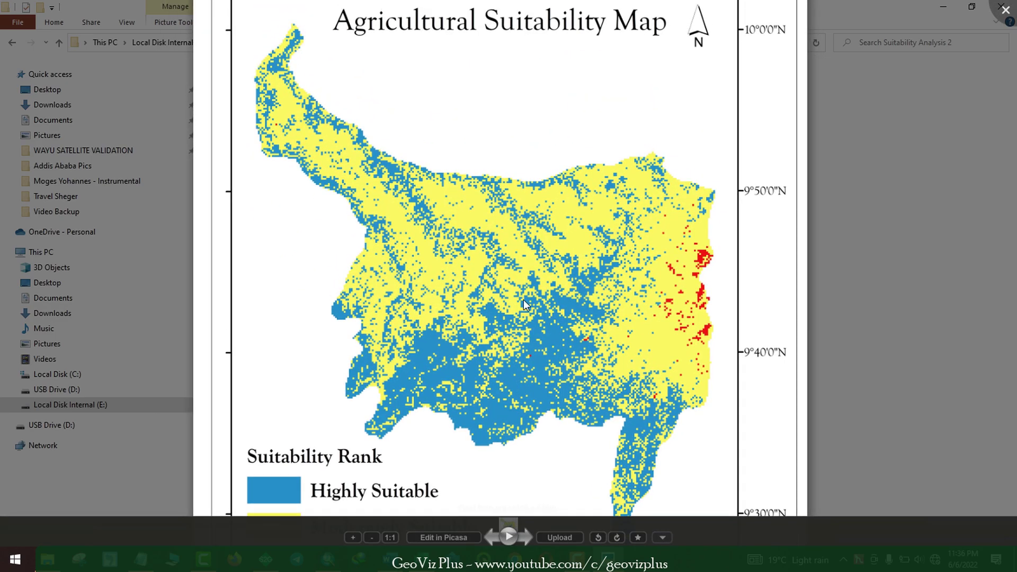
scroll(523, 300, down, 3)
right_click(520, 358)
click(567, 244)
click(1011, 7)
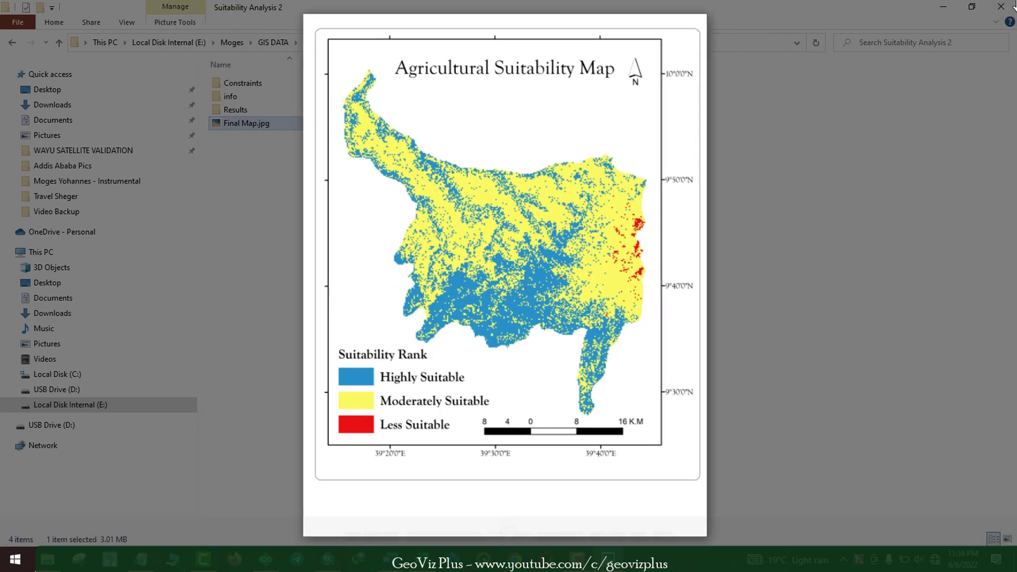